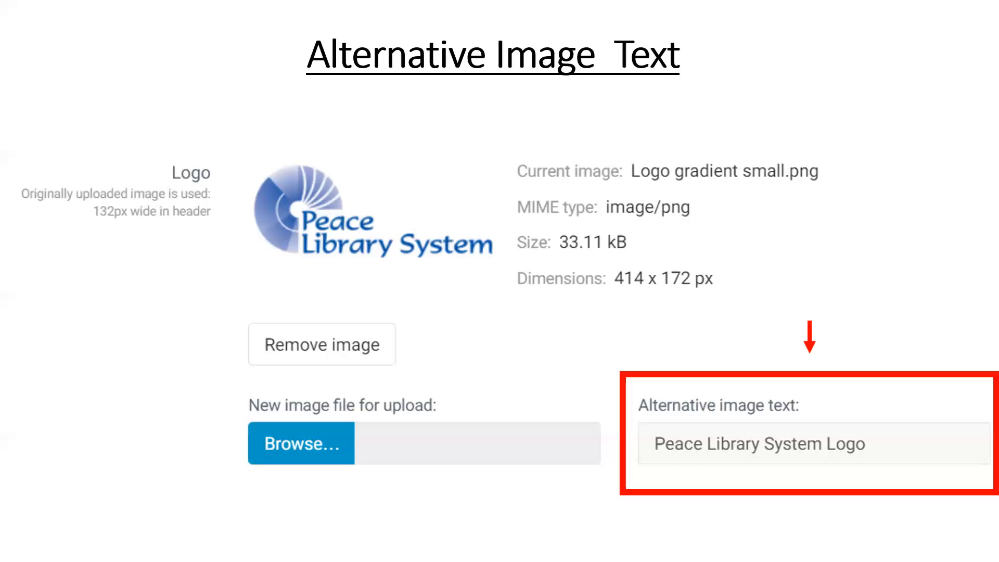
- End the slide show and switch to Chrome's sign-in page for the library website admin
left_click(183, 78)
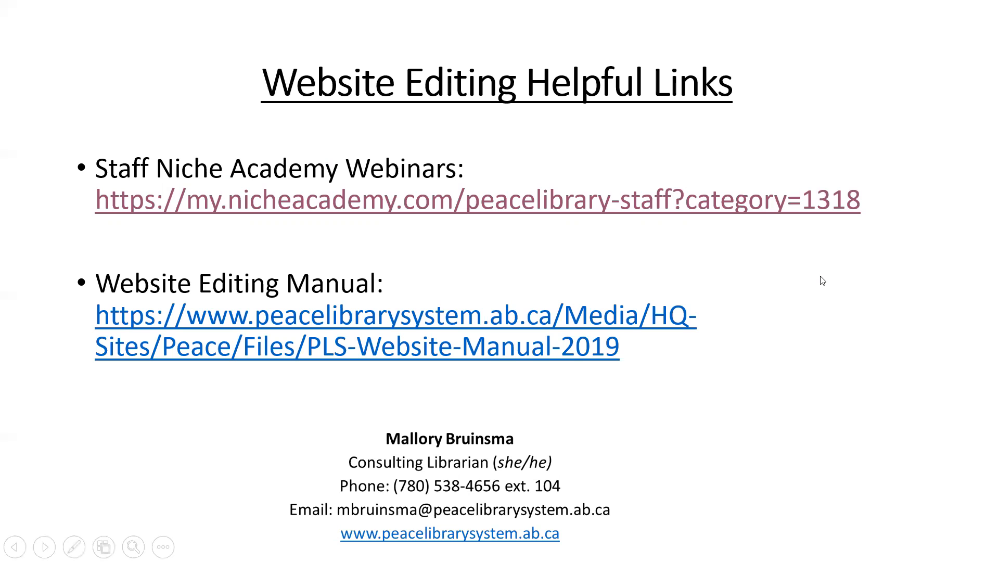
key("Escape")
left_click(910, 11)
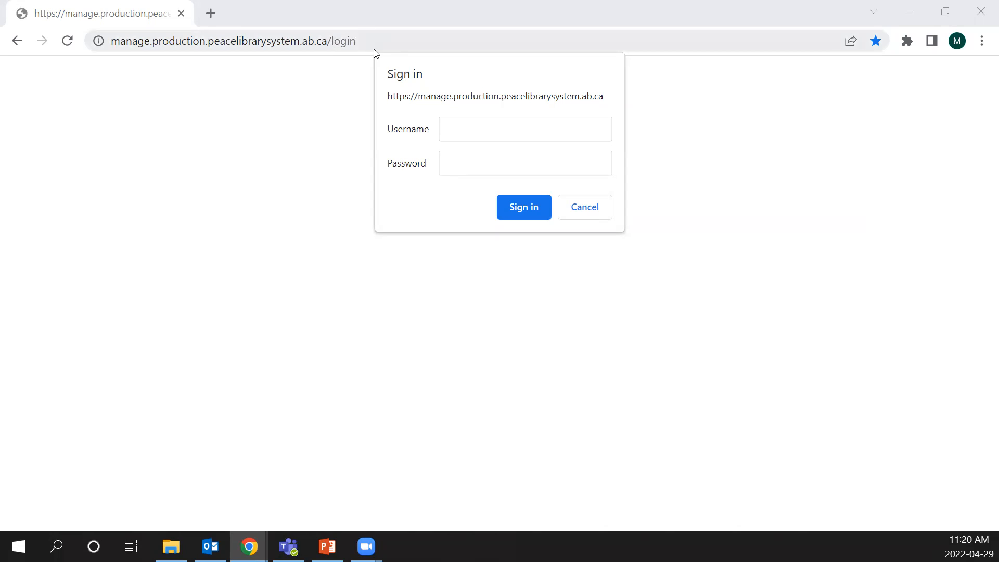
- Sign in at the browser's authentication prompt with the shared username and password
left_click(499, 128)
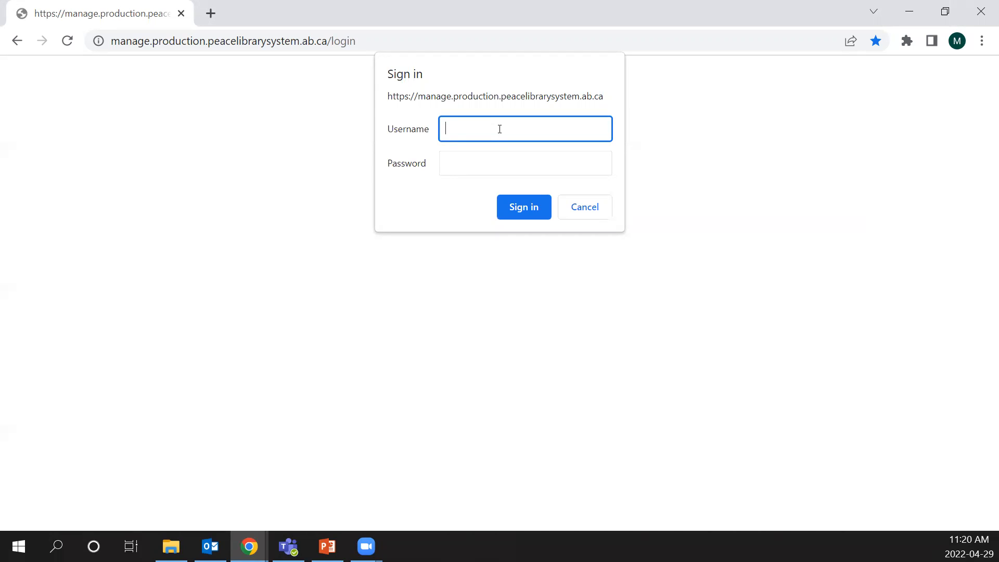
type("marigold")
left_click(500, 153)
type("********")
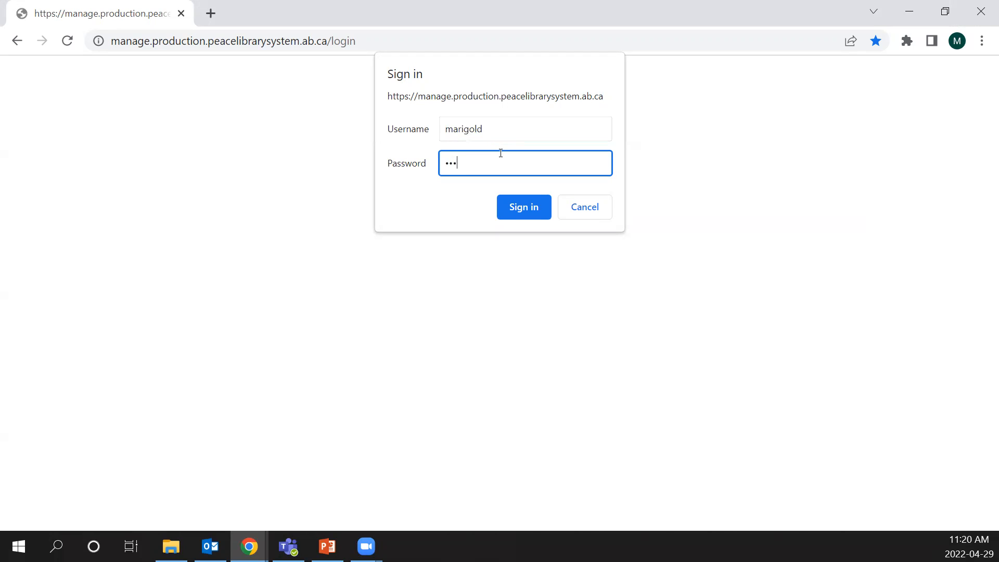
left_click(515, 201)
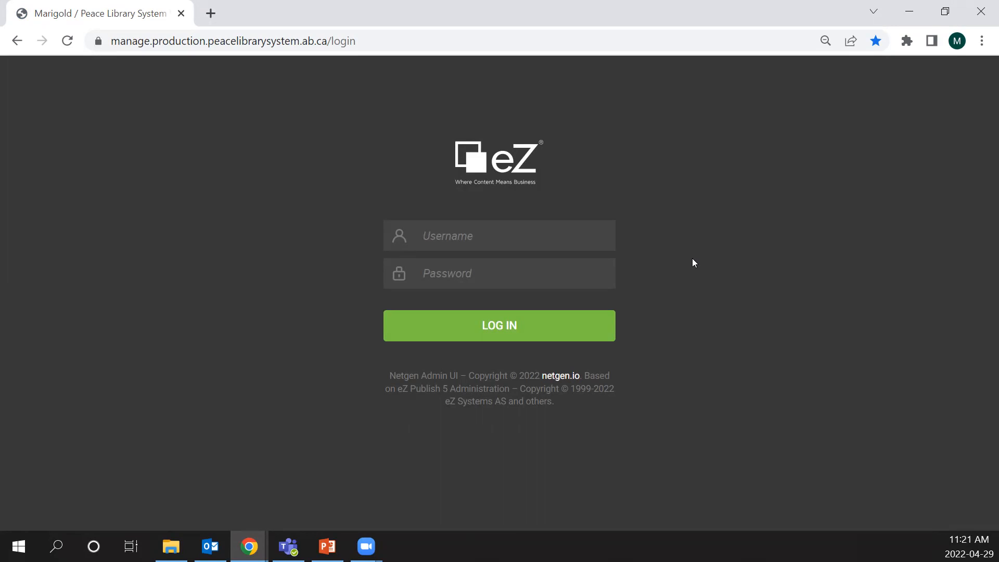
- Try to log in to the website admin with the account e-mail and password
type("m")
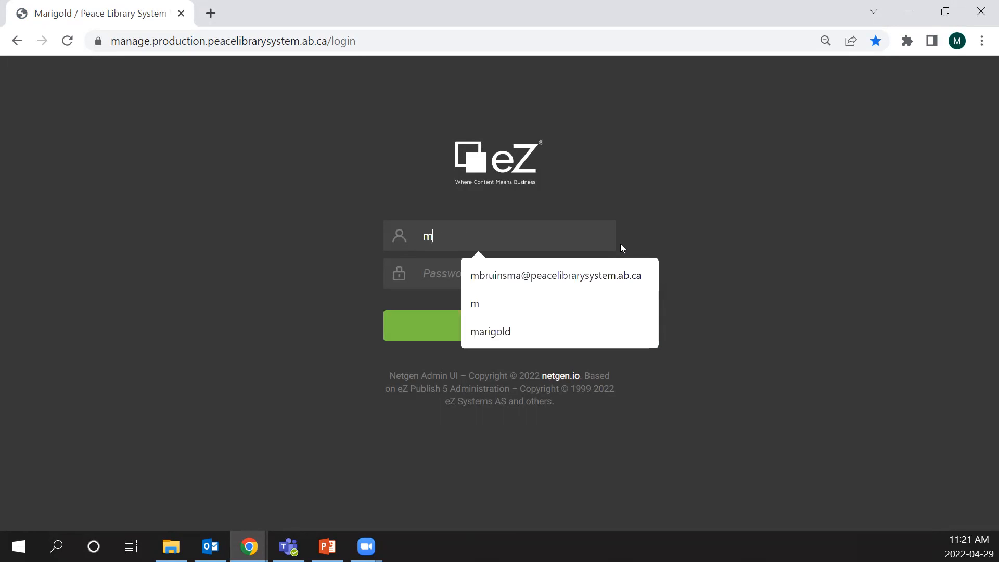
left_click(488, 273)
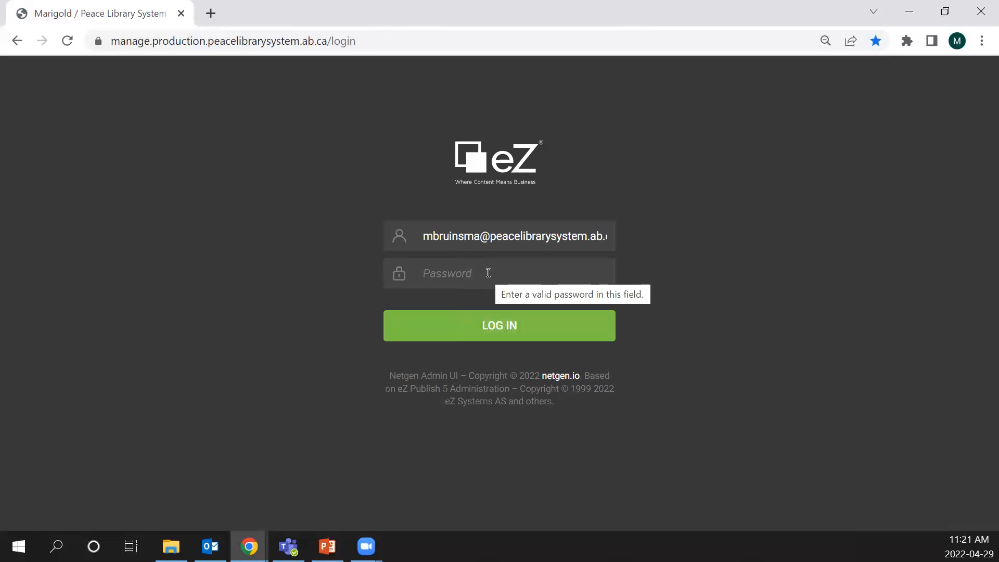
left_click(488, 272)
type("••••••••••")
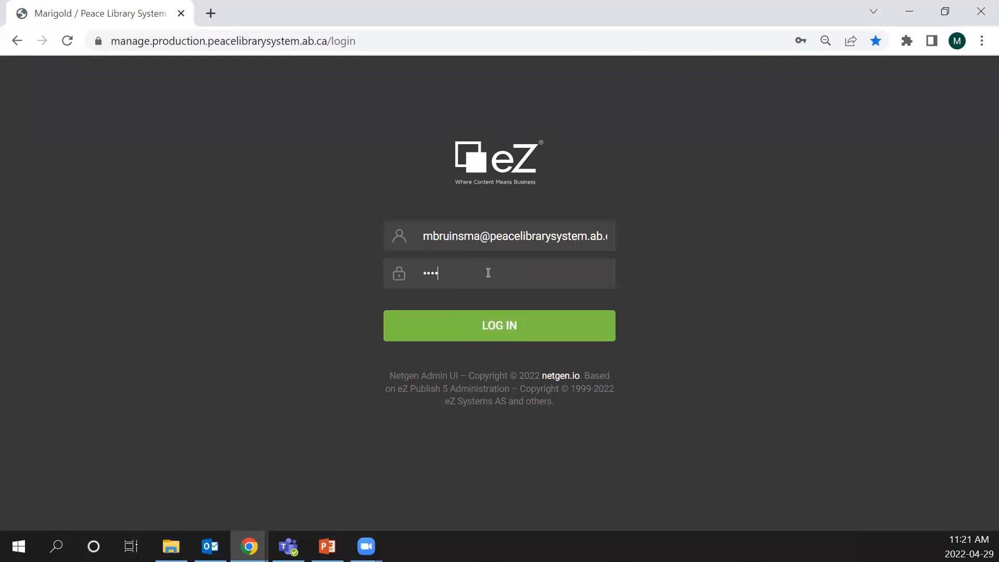
key("Return")
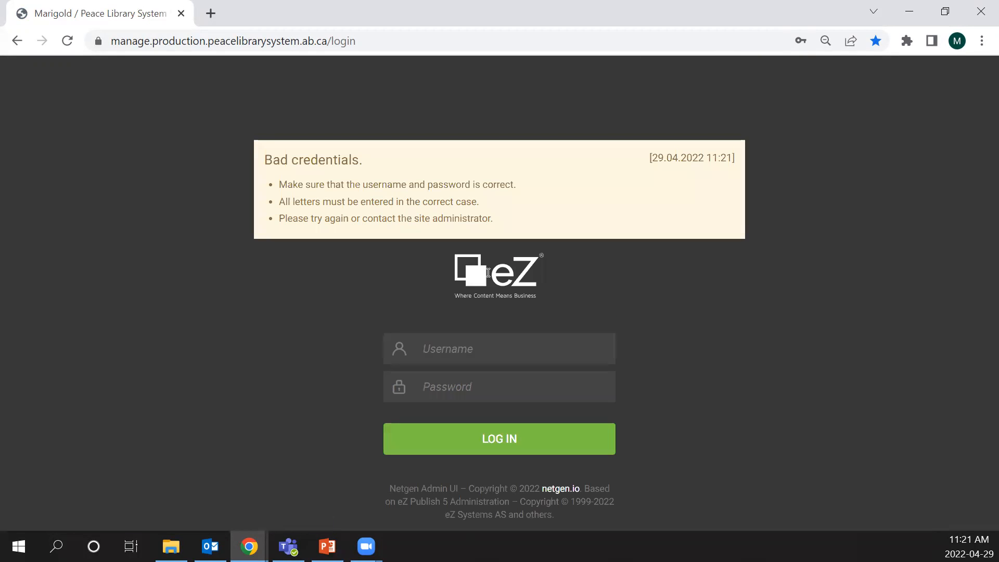
- Log in to the website admin again, re-entering the account e-mail as username and the account password
left_click(473, 357)
type("m")
left_click(503, 387)
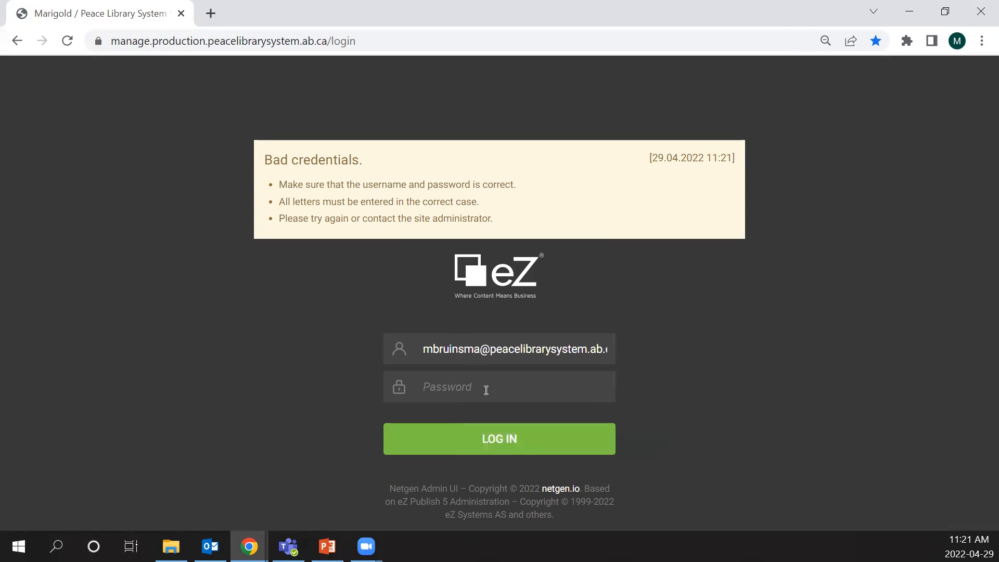
left_click(485, 388)
type("*********")
key("Return")
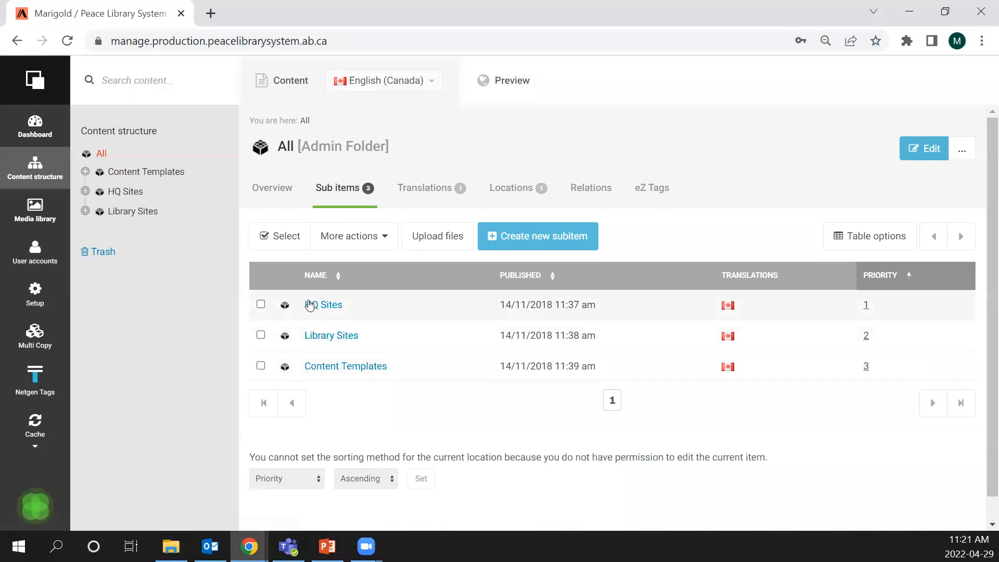
- Open the Peace site under HQ Sites for editing in English (Canada)
left_click(325, 308)
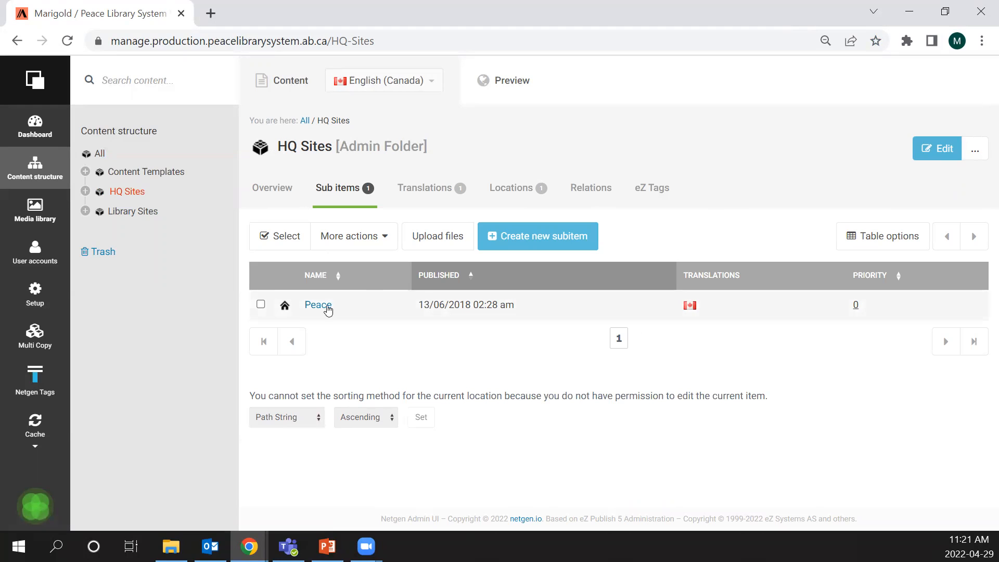
left_click(285, 305)
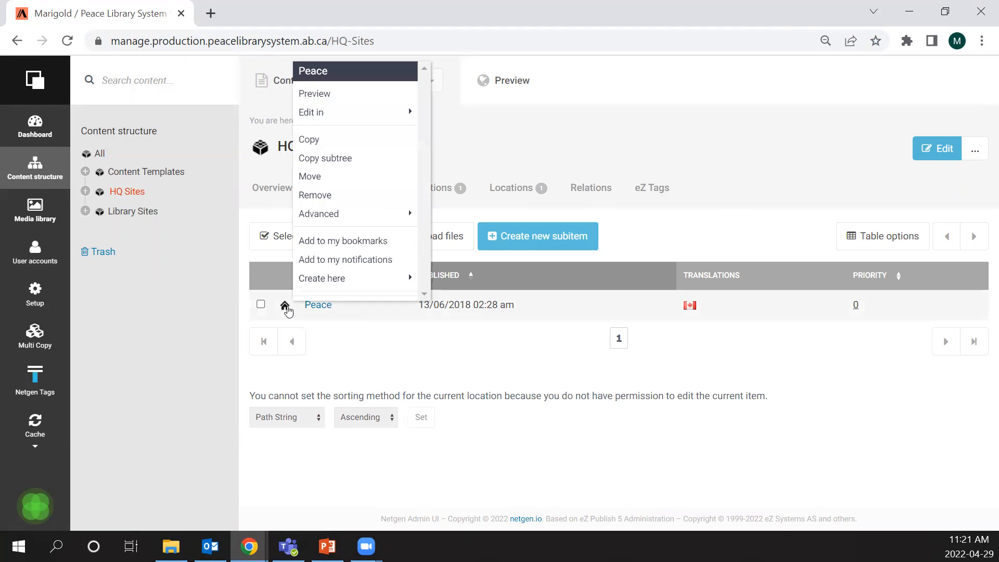
mouse_move(394, 116)
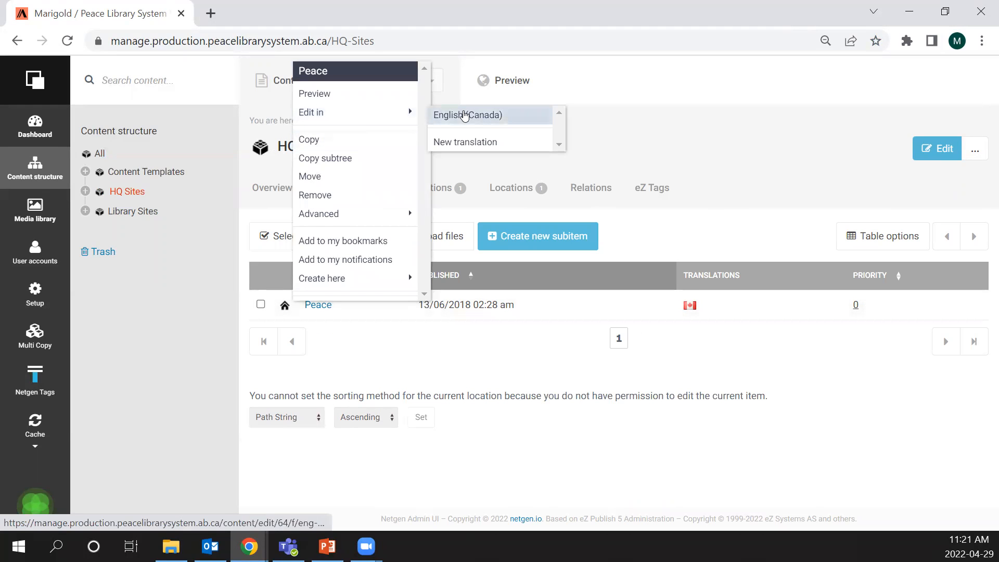
left_click(464, 114)
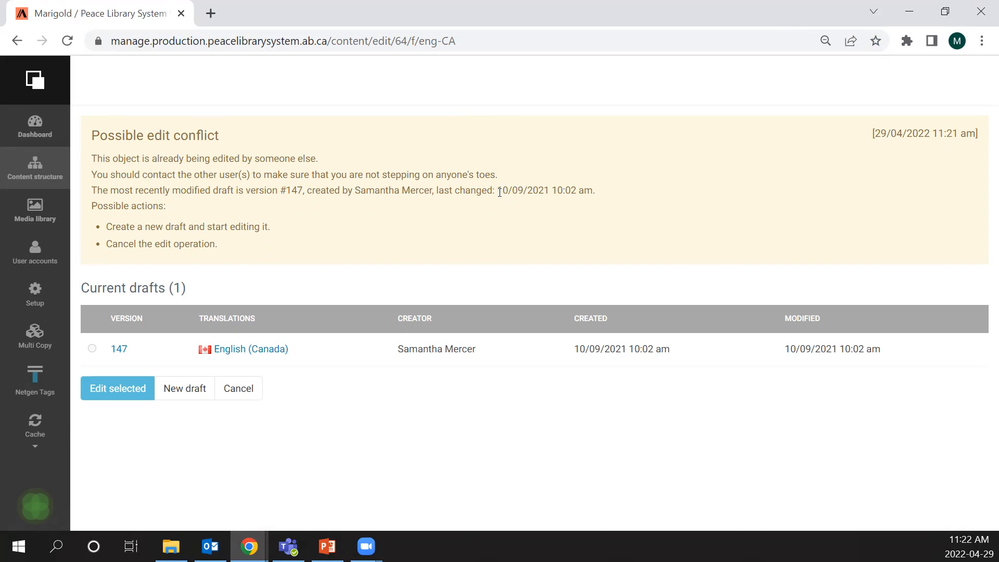
- Check when the existing draft was last changed and create a new draft of the Peace site
left_click_drag(497, 190, 549, 191)
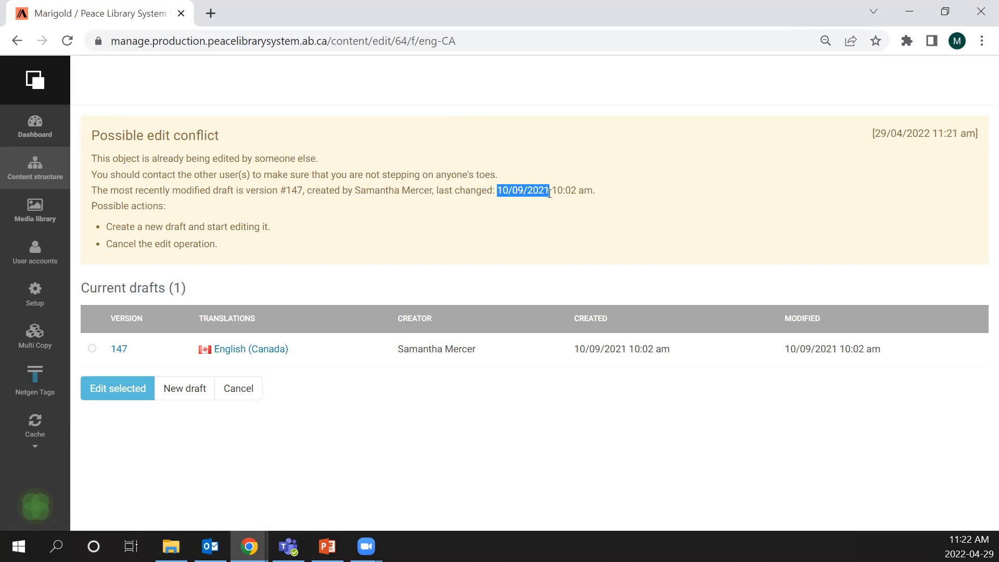
left_click(561, 240)
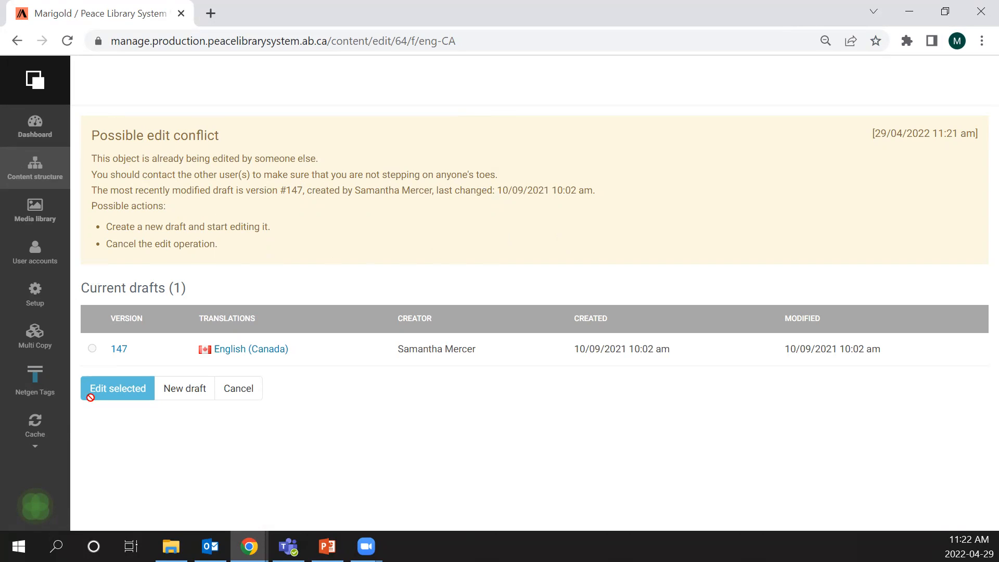
left_click(191, 398)
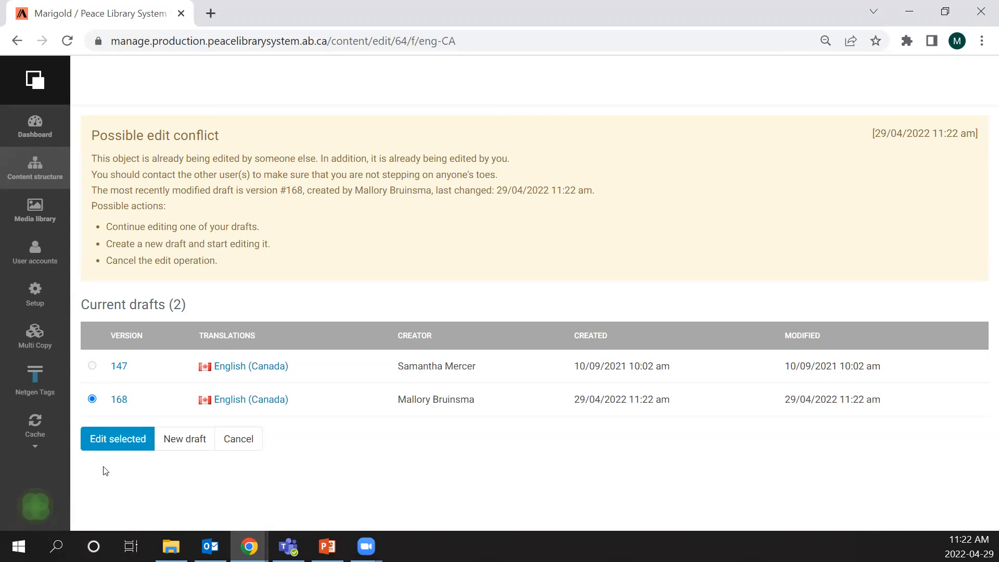
- Leave the Peace edit and discard the JK Rowling Fun Fact draft listed under My drafts on the dashboard
left_click(238, 439)
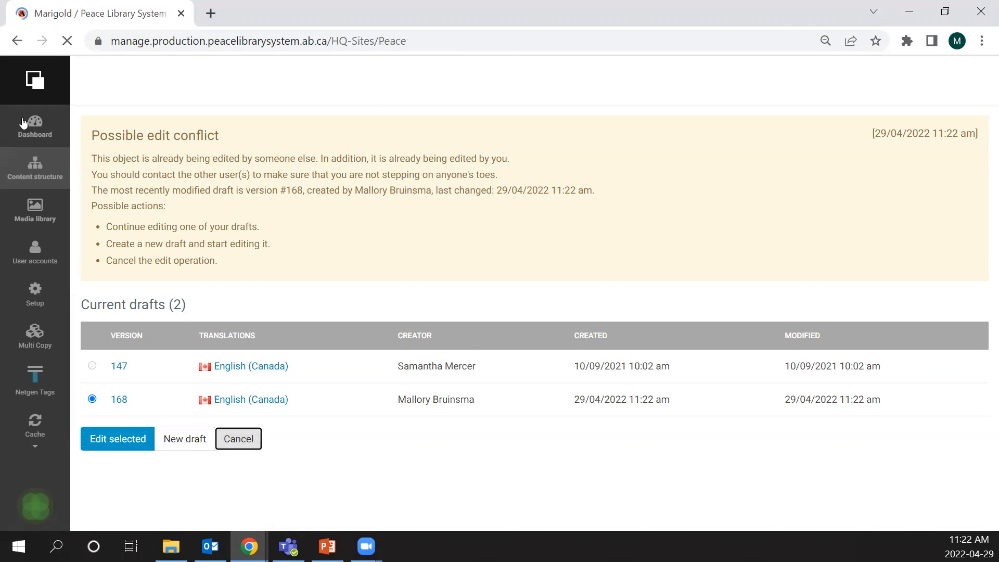
left_click(32, 128)
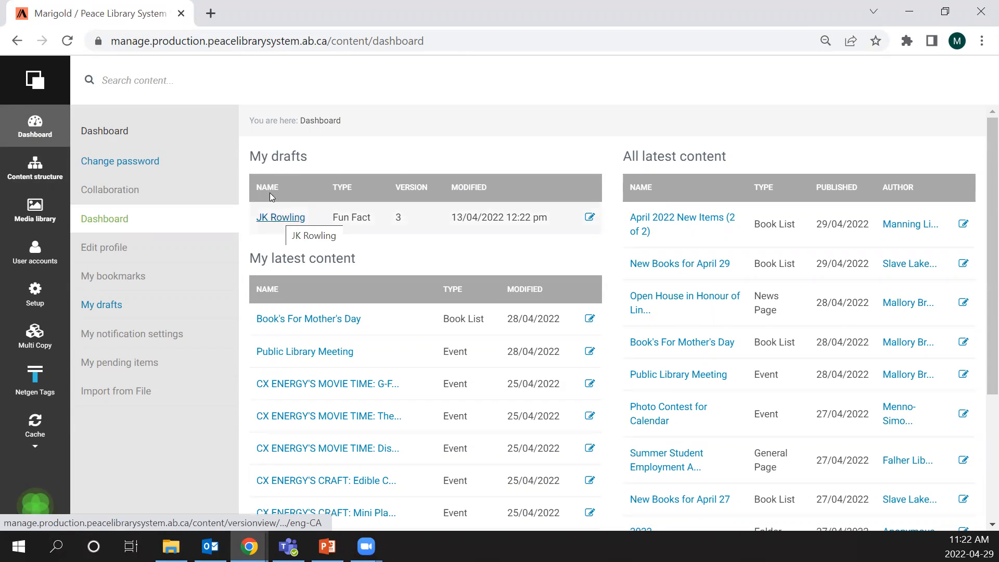
left_click(590, 217)
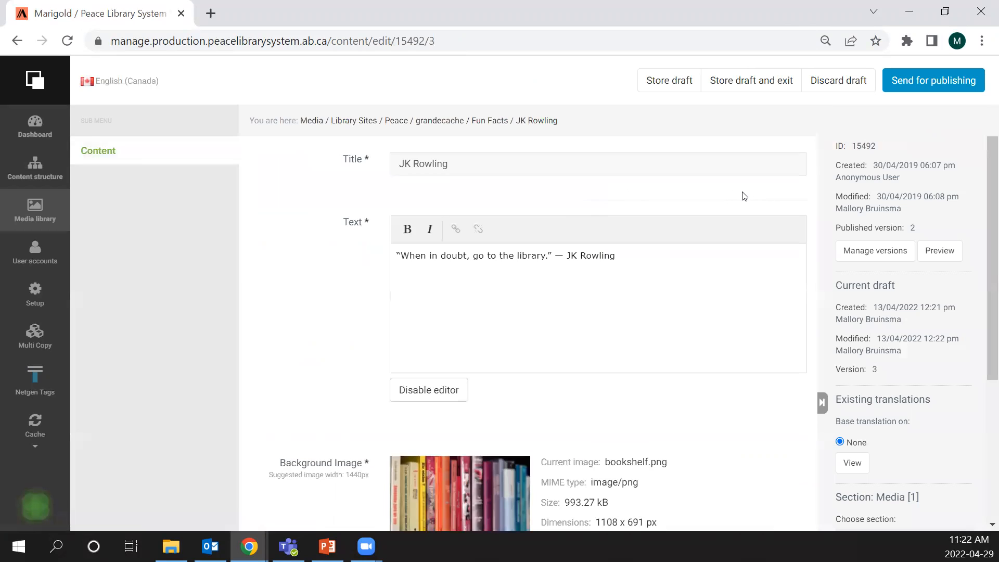
left_click(838, 81)
left_click(583, 128)
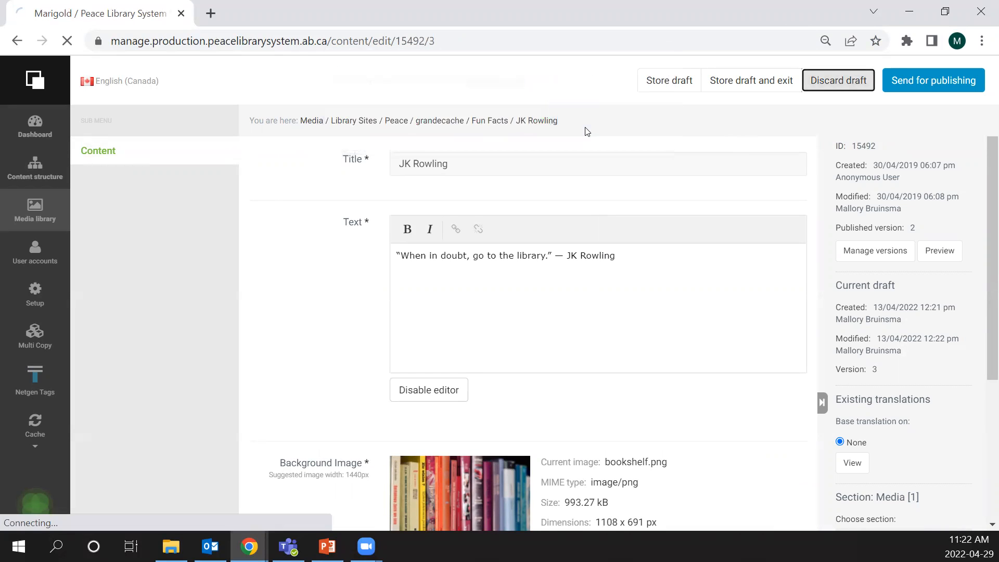
left_click(35, 125)
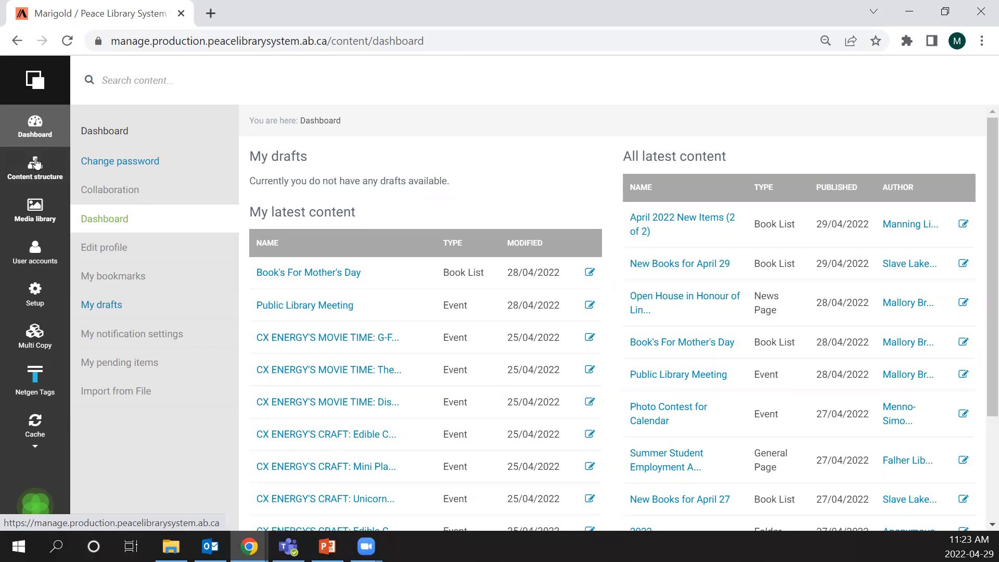
- Reopen the Peace site under HQ Sites for editing in English (Canada), continuing with draft version 168
left_click(37, 166)
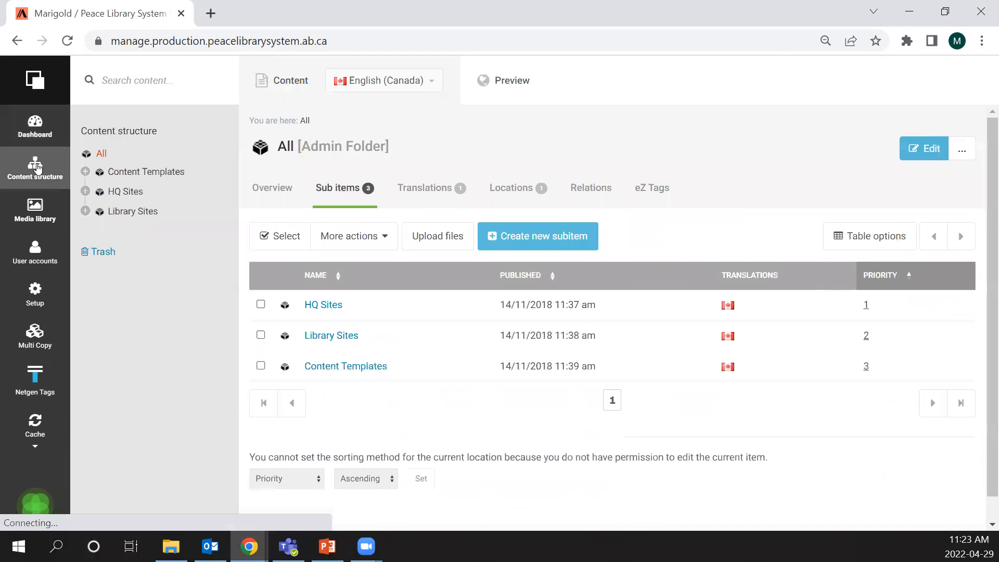
left_click(331, 309)
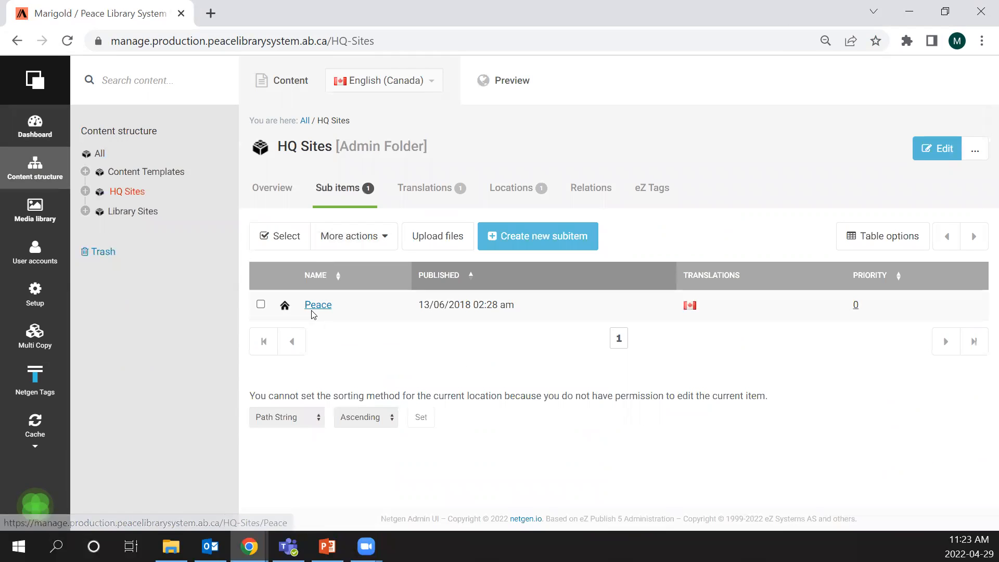
left_click(285, 307)
mouse_move(356, 112)
left_click(458, 112)
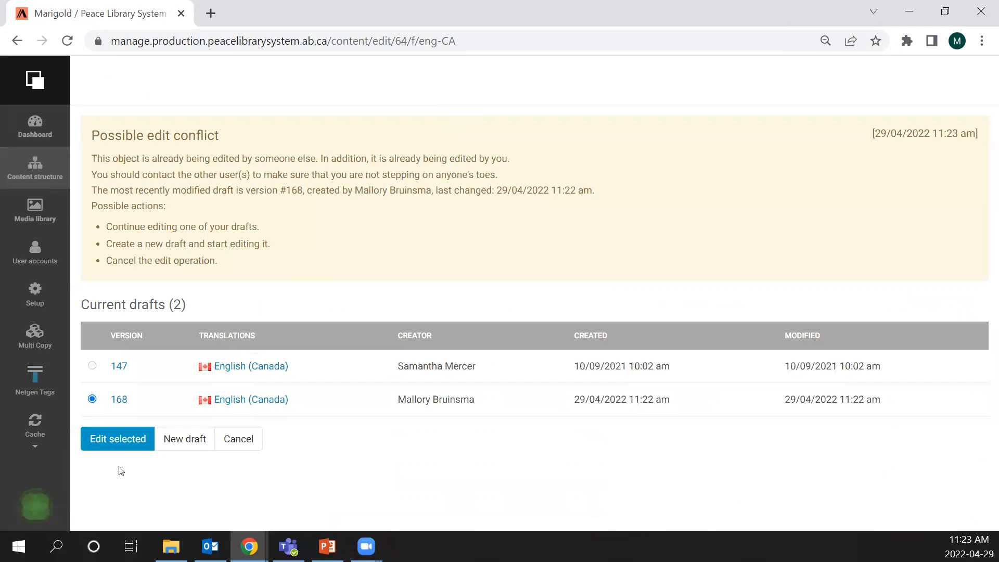
left_click(99, 444)
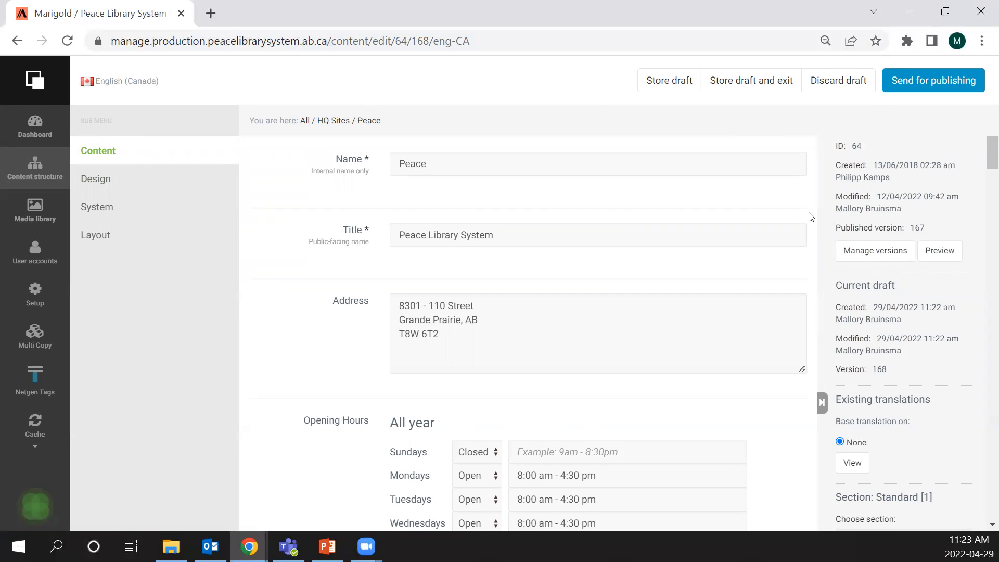
- Review the Peace site's Opening Hours section, including the all-year hours, summer time, special rules and special days
scroll(810, 216, "down", 3)
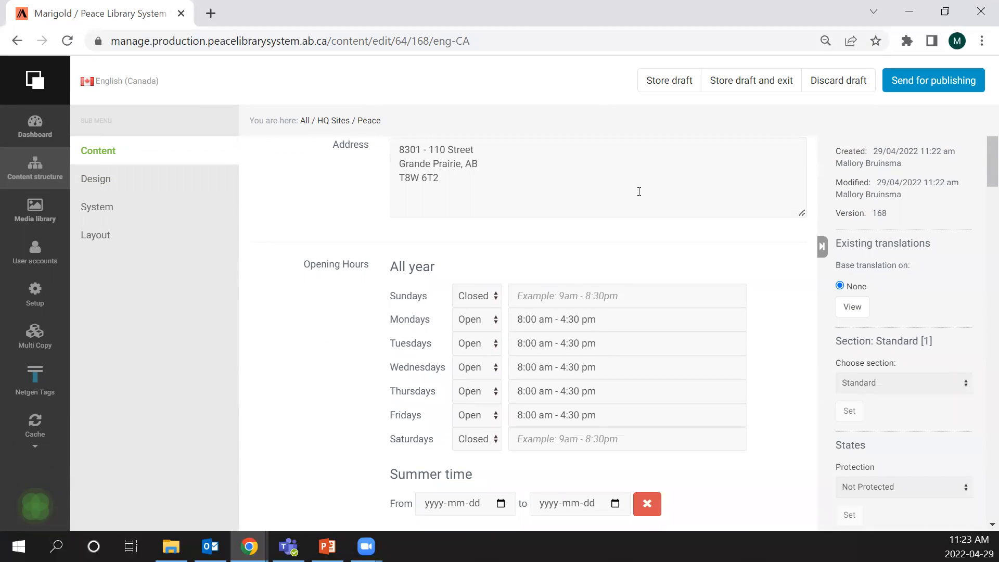
scroll(678, 198, "down", 7)
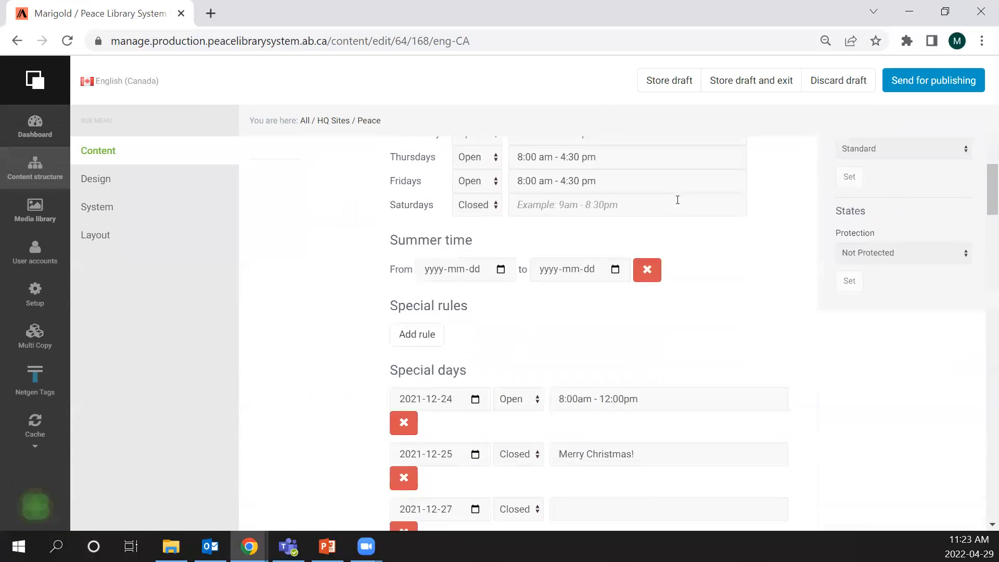
scroll(678, 204, "down", 5)
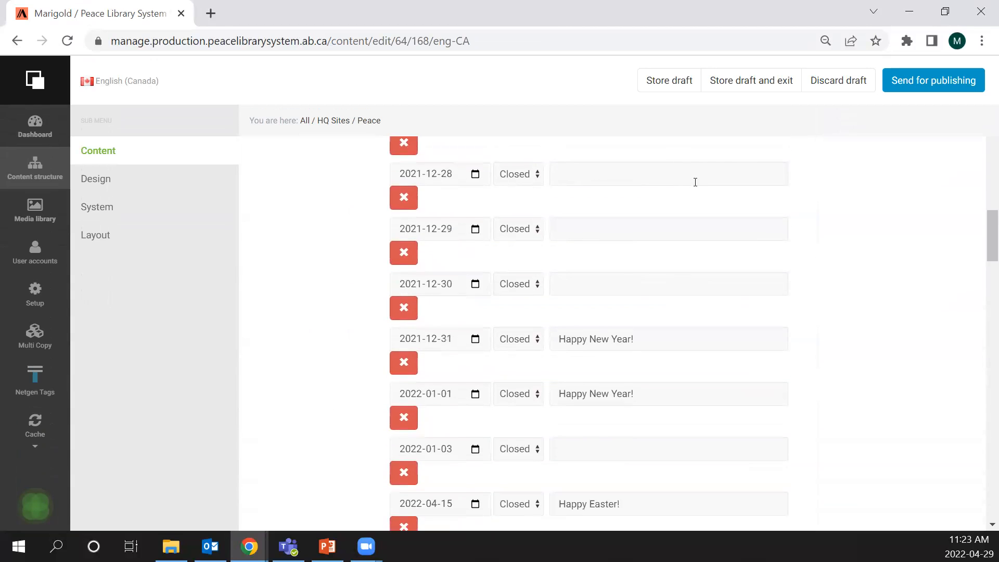
scroll(565, 222, "up", 6)
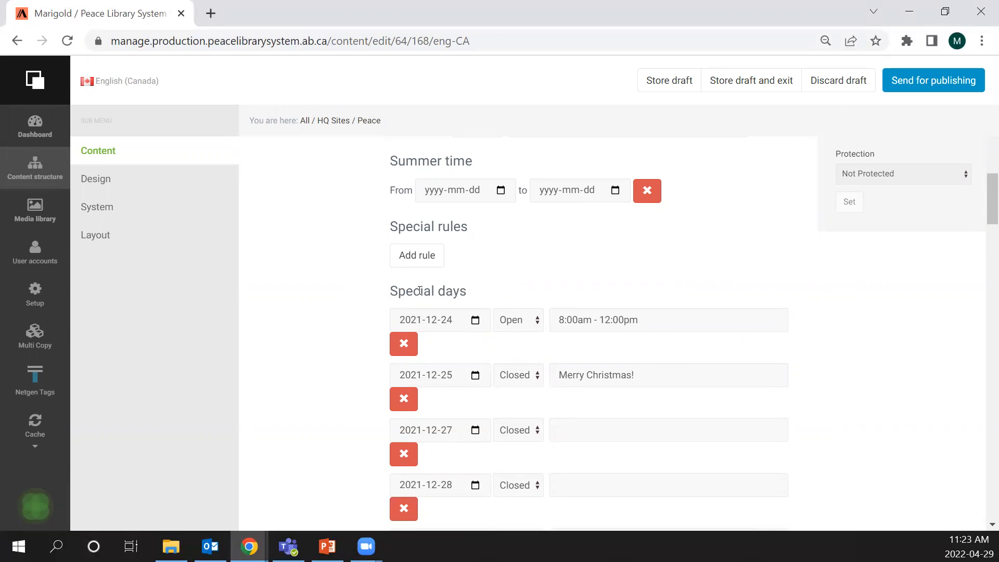
scroll(446, 285, "down", 3)
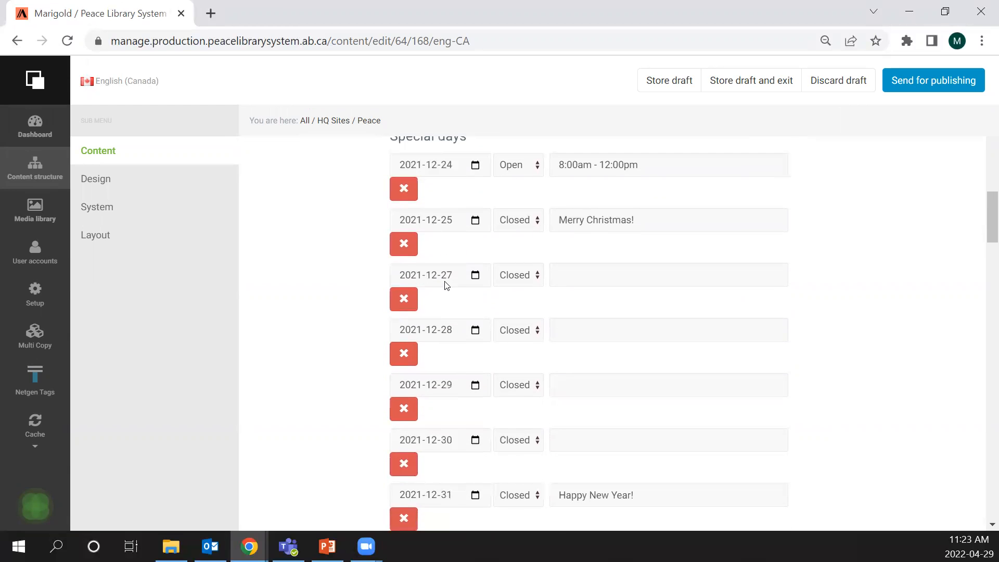
- Open peacelibrarysystem.ab.ca in a new browser tab to view the opening hours and contact link in its header
left_click(210, 13)
type("pe")
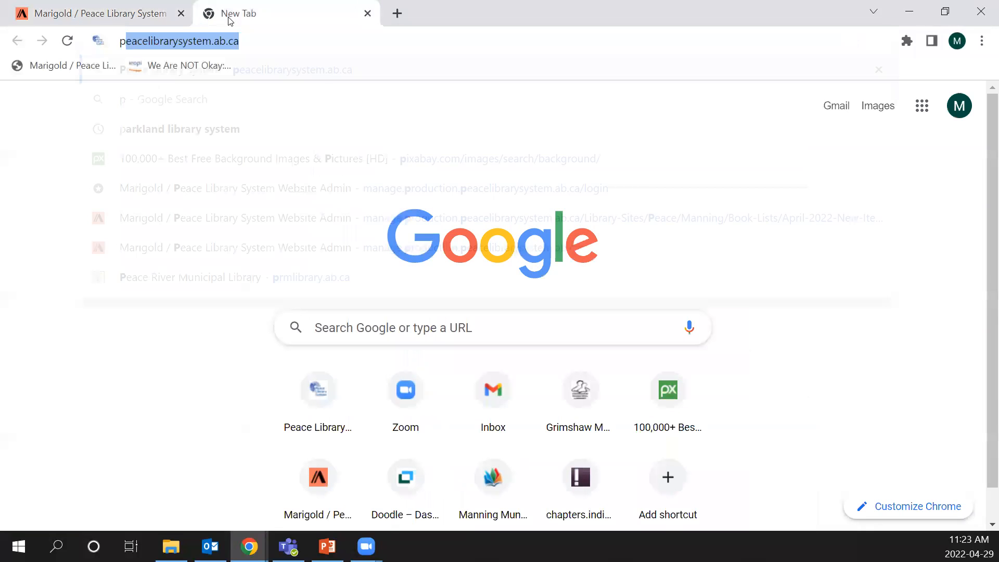
type("ac")
key("Return")
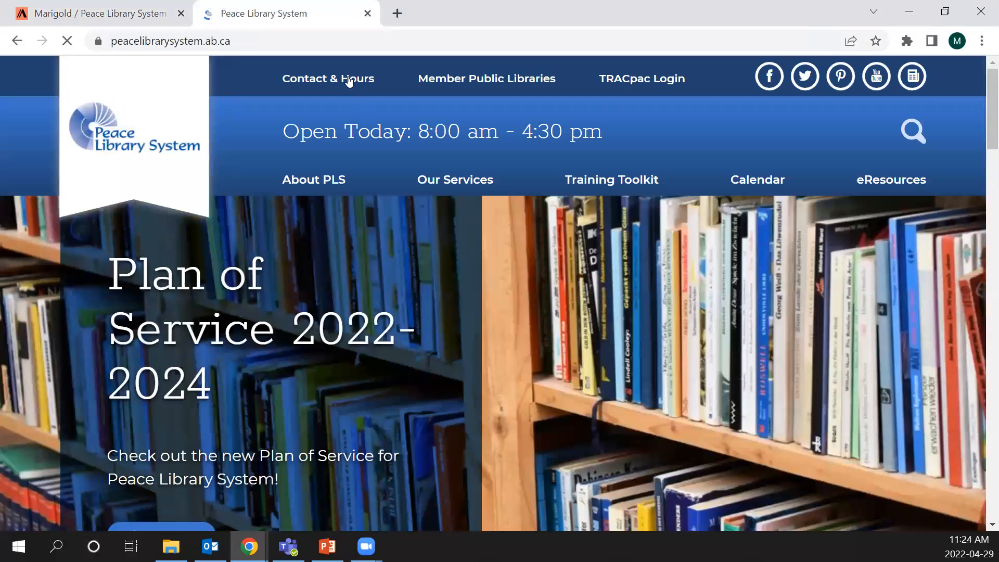
mouse_move(310, 78)
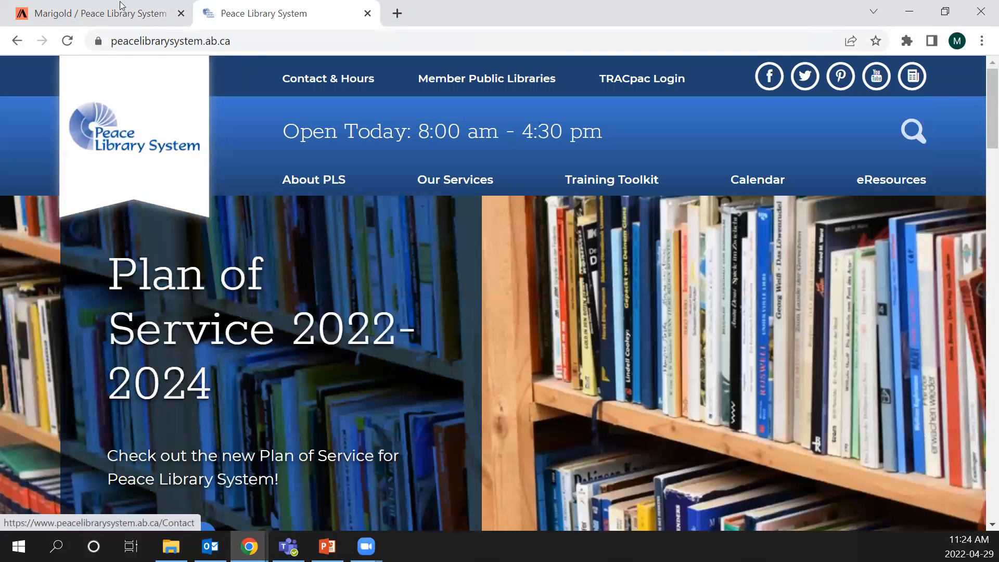
- Return to the Peace draft and review the remaining special days and the Opening Hours Description
left_click(121, 6)
scroll(835, 406, "down", 5)
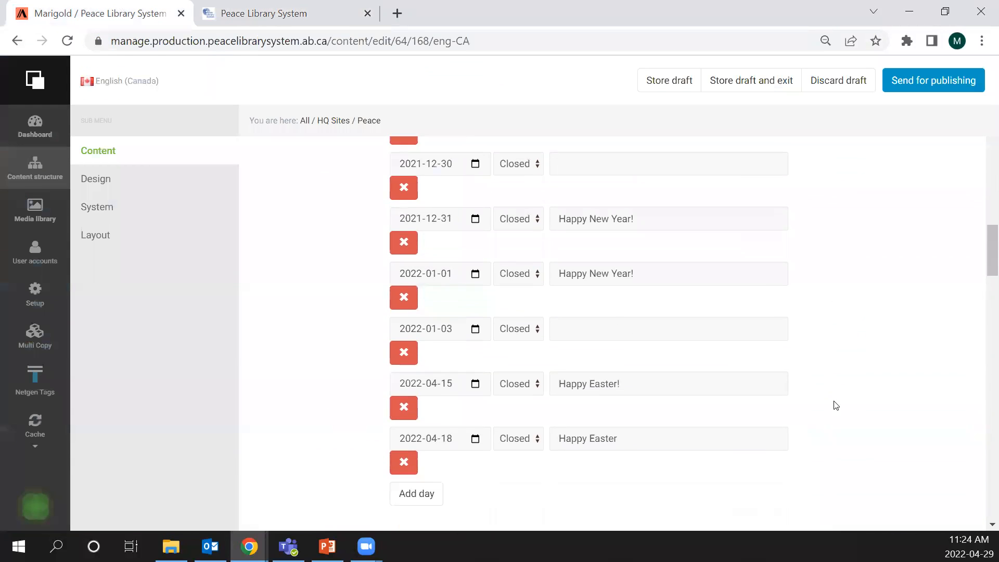
scroll(838, 383, "down", 4)
scroll(832, 383, "down", 1)
scroll(520, 348, "up", 1)
scroll(252, 328, "down", 1)
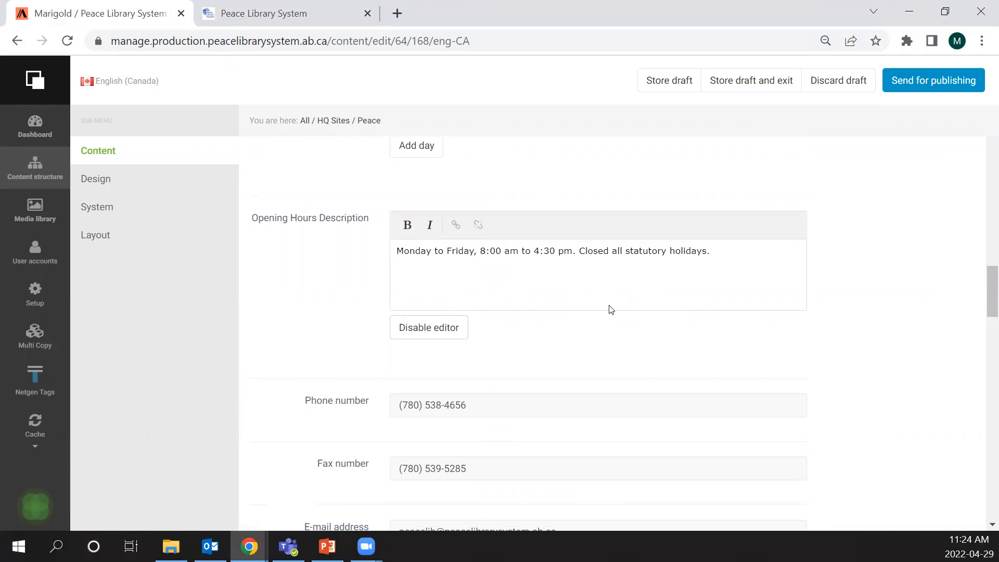
- Review the Peace draft's phone, fax, e-mail and social media fields, and compare them with the social icons in the live site's header
scroll(250, 307, "down", 3)
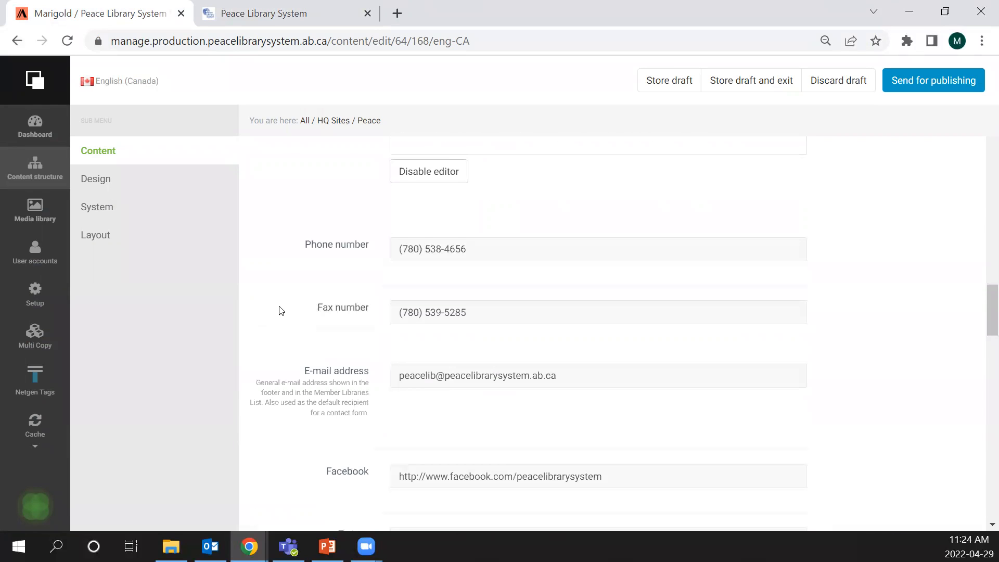
scroll(280, 311, "down", 1)
scroll(248, 303, "down", 3)
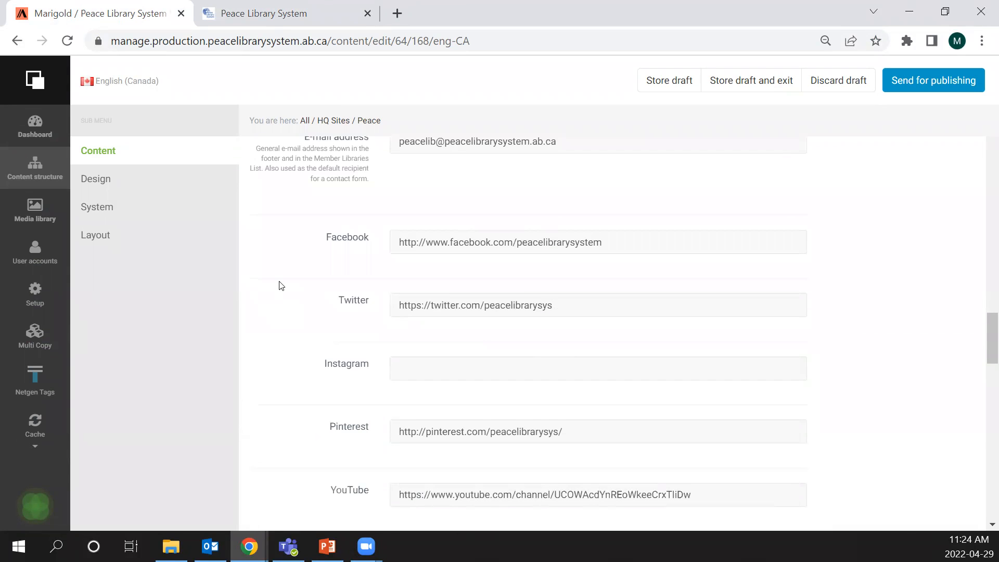
scroll(281, 286, "down", 1)
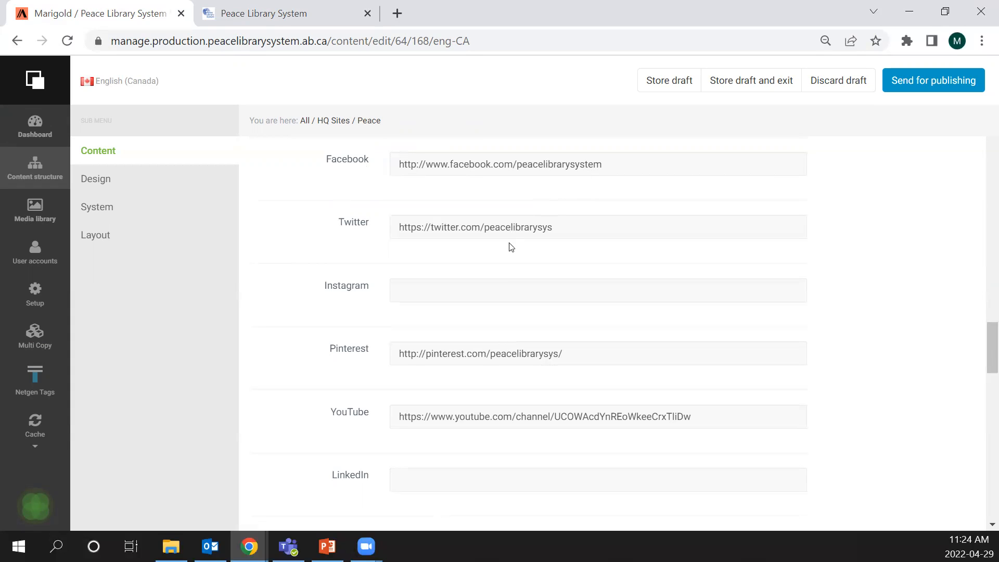
left_click(284, 4)
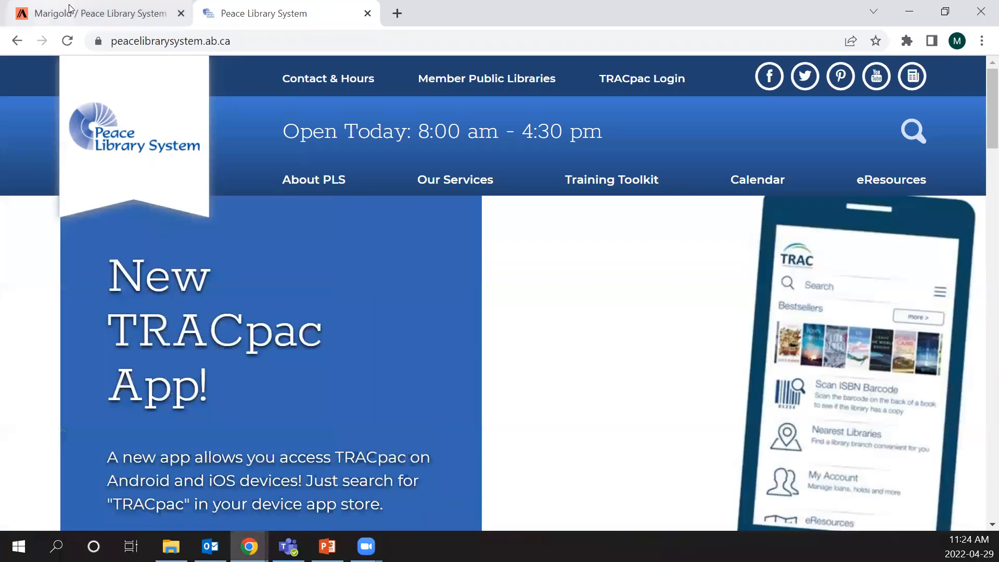
- Return to the Peace draft and review the remaining Content fields, from the staff roles and symbol to the newsletter and support links
left_click(73, 21)
scroll(341, 283, "down", 7)
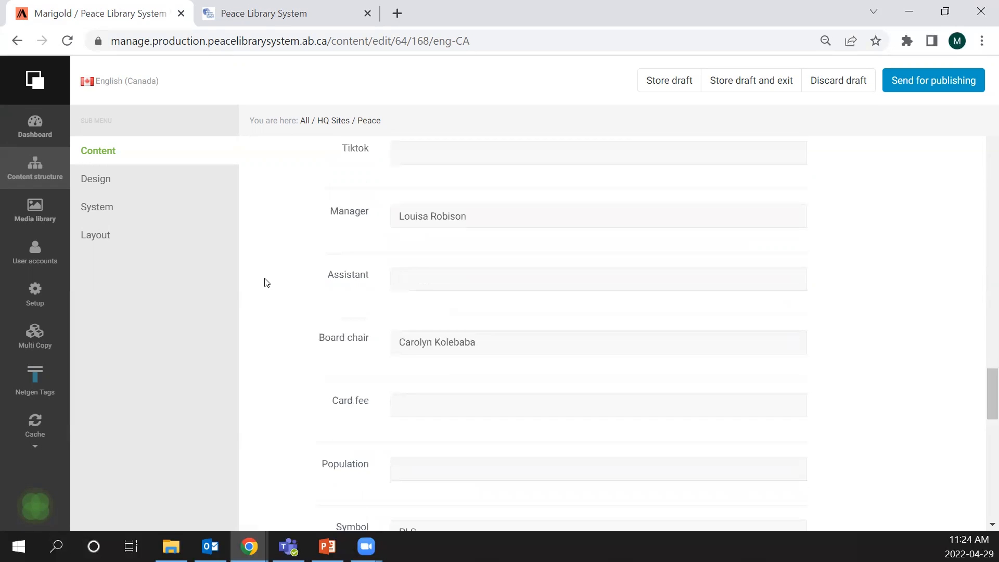
scroll(268, 278, "down", 5)
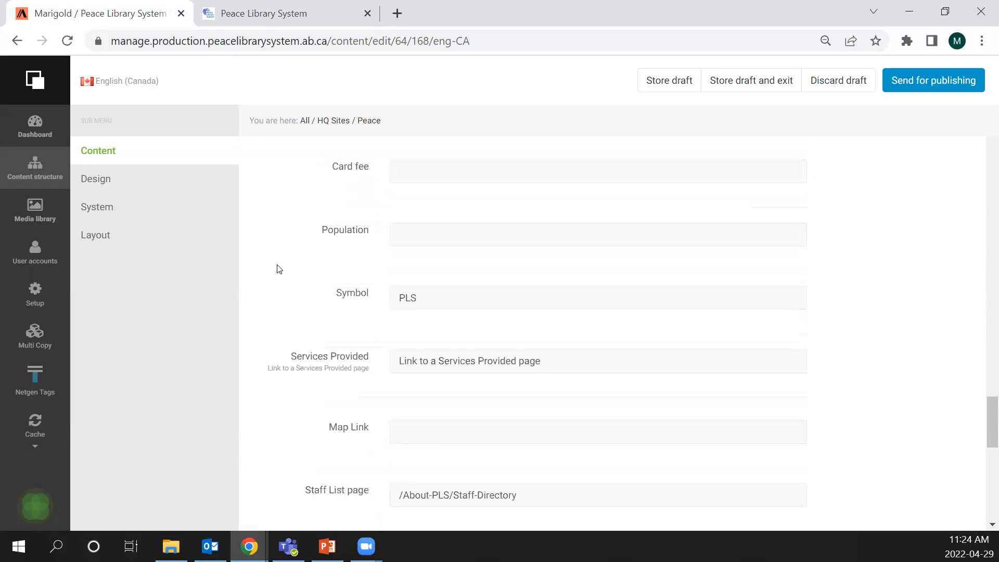
scroll(278, 269, "down", 2)
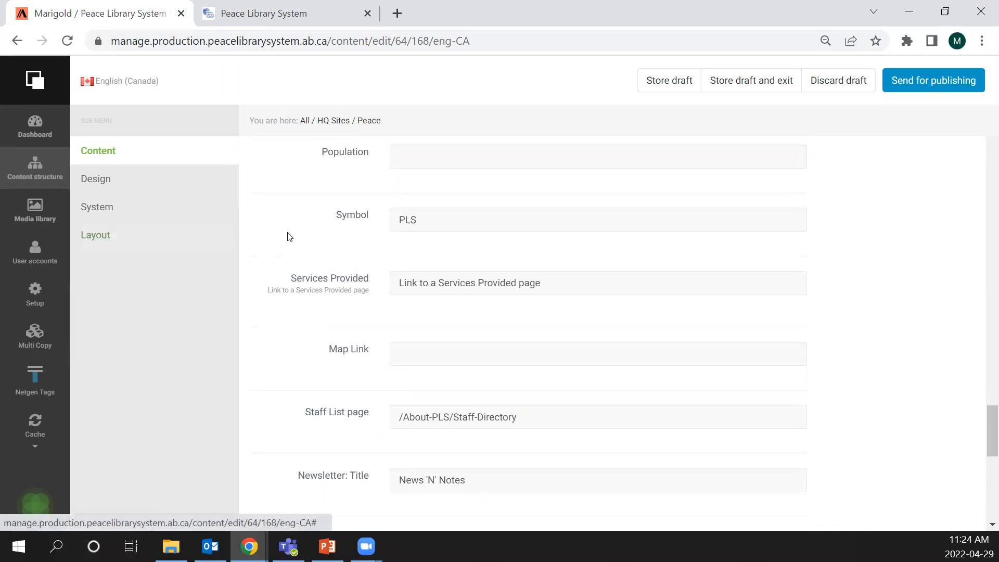
scroll(283, 231, "down", 3)
scroll(270, 227, "down", 2)
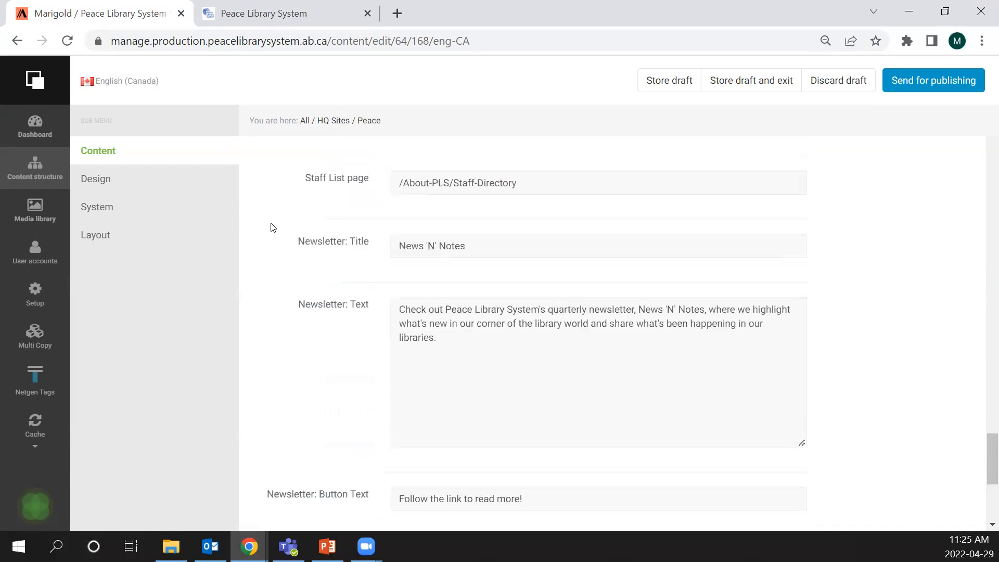
scroll(248, 211, "down", 2)
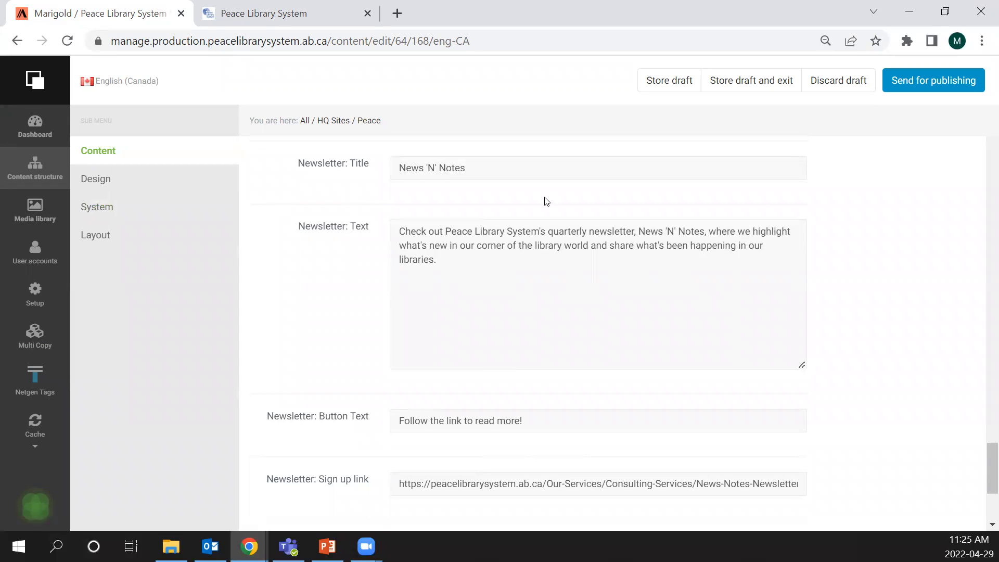
scroll(874, 297, "down", 2)
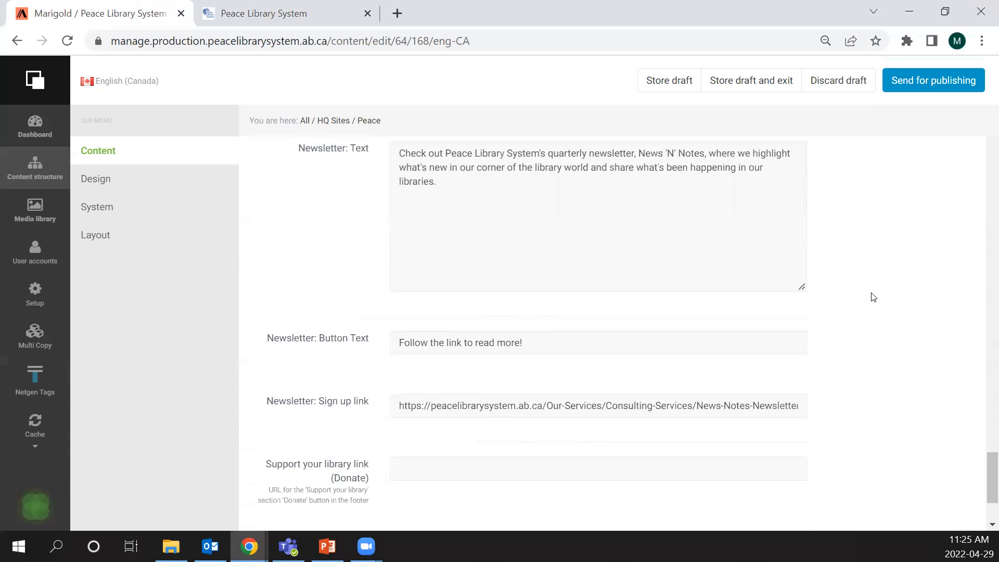
scroll(331, 422, "down", 3)
scroll(332, 422, "down", 1)
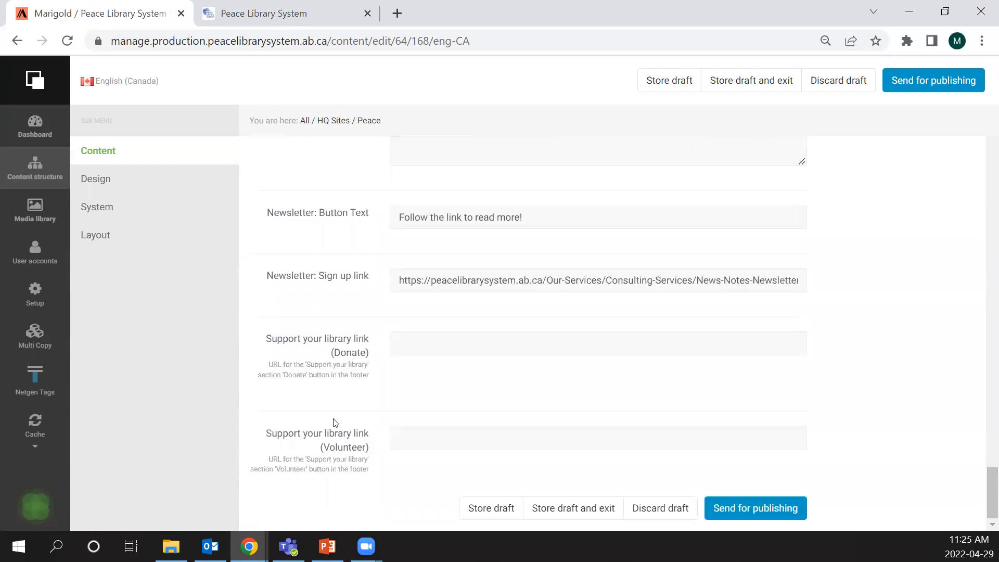
- View the contact details, staff list link and newsletter block in the live Peace Library System site's footer
scroll(333, 421, "up", 8)
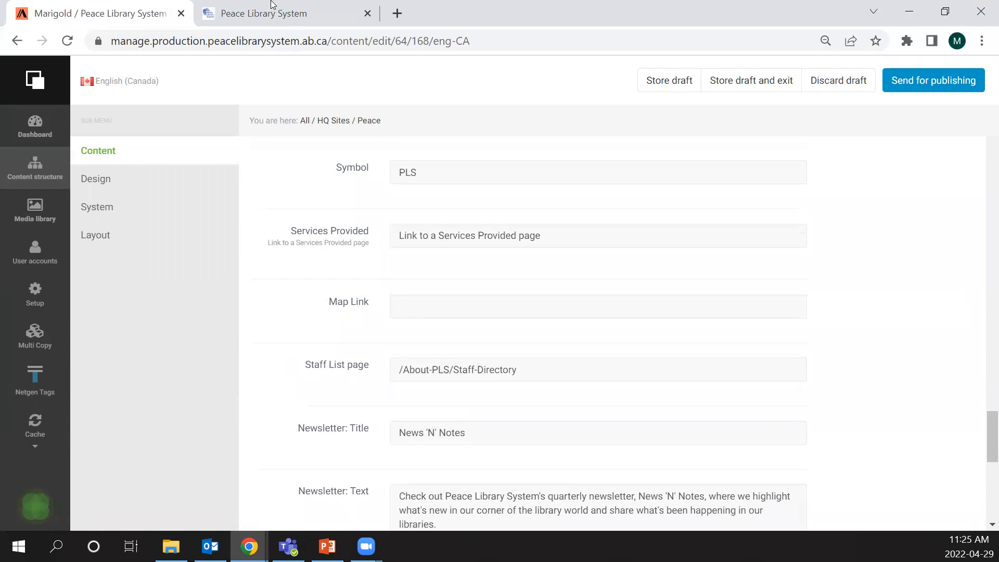
left_click(271, 5)
scroll(482, 327, "down", 15)
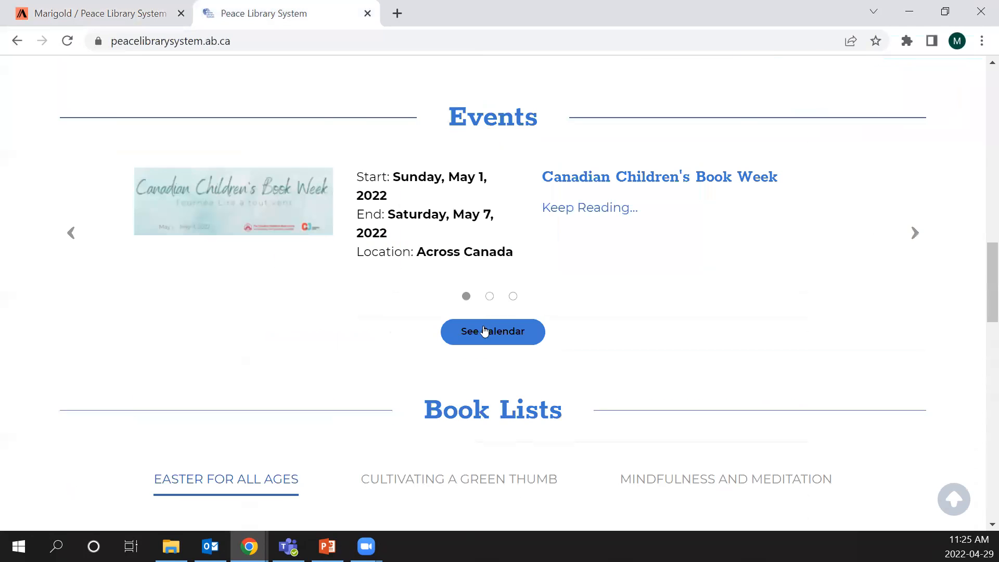
scroll(484, 331, "down", 15)
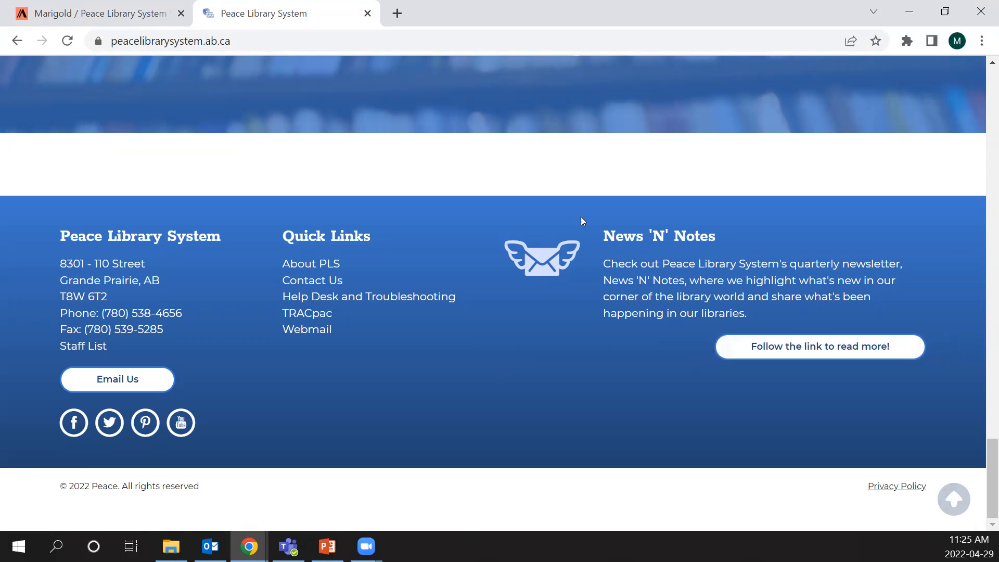
- Return to the Peace draft and review the Map Link, Staff List page and newsletter title, text, button text and sign-up link fields
left_click(132, 4)
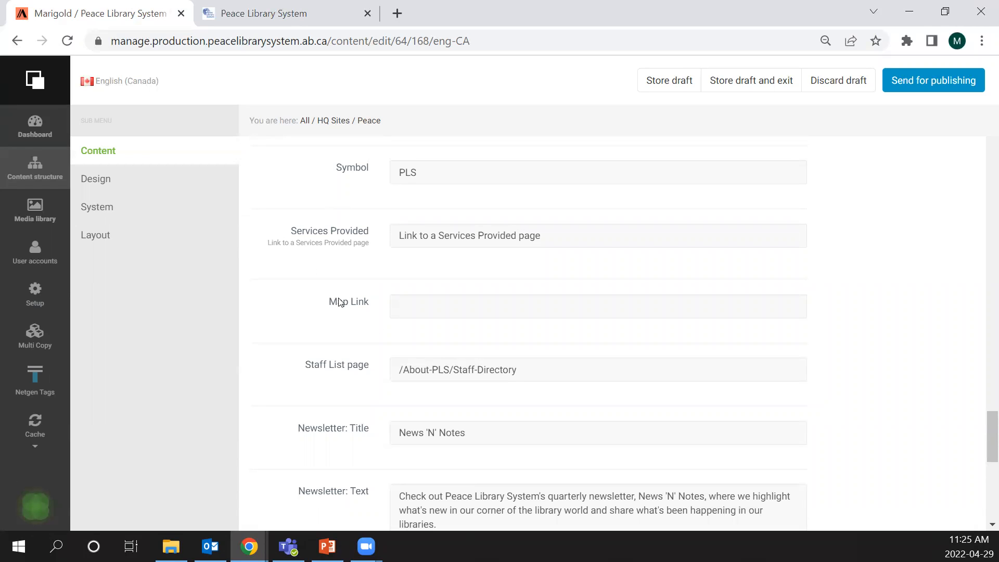
scroll(383, 334, "down", 2)
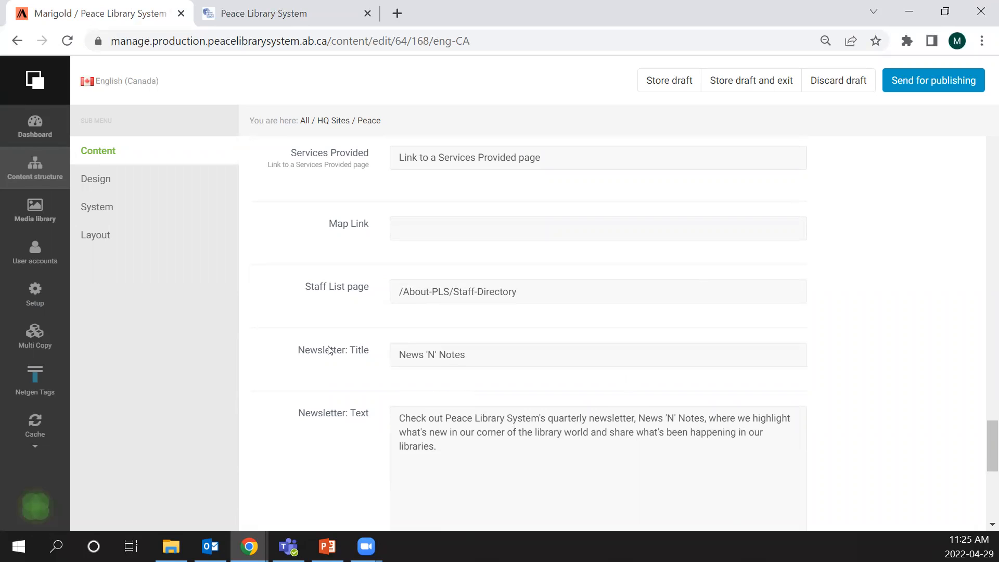
scroll(509, 352, "down", 3)
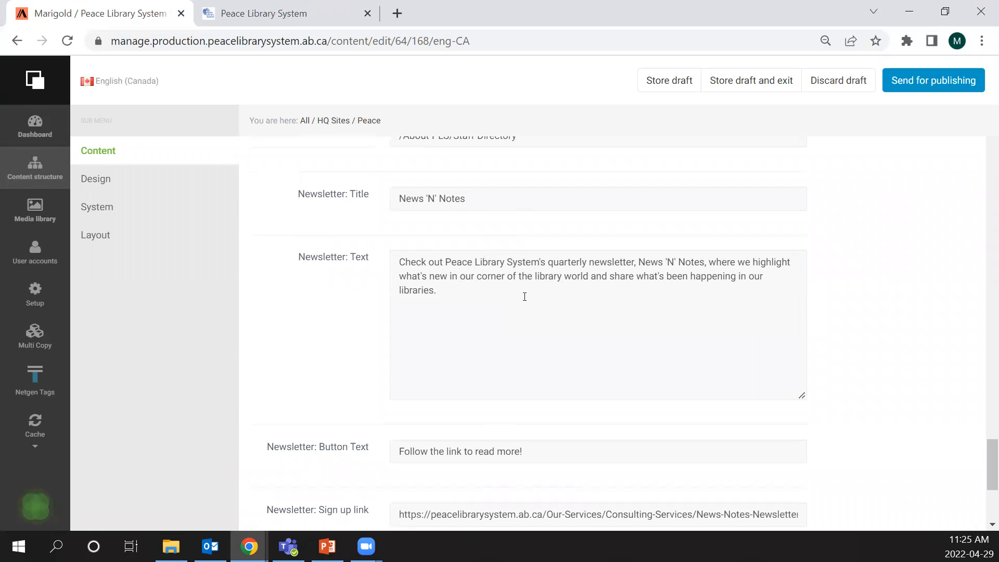
scroll(515, 300, "down", 5)
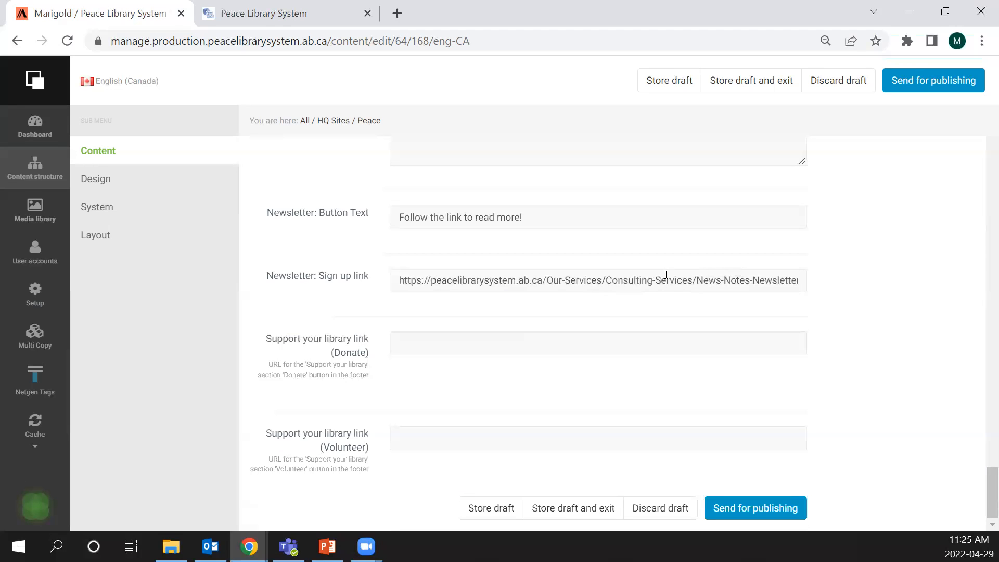
- Follow the newsletter link in the live site's footer and view the past issues on the News & Notes Newsletters page
left_click(237, 5)
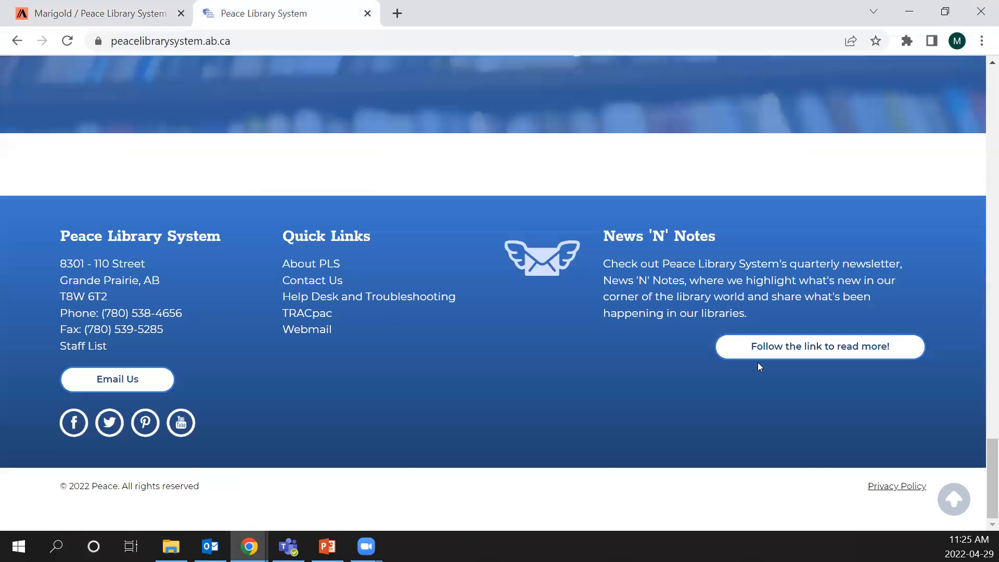
left_click(773, 350)
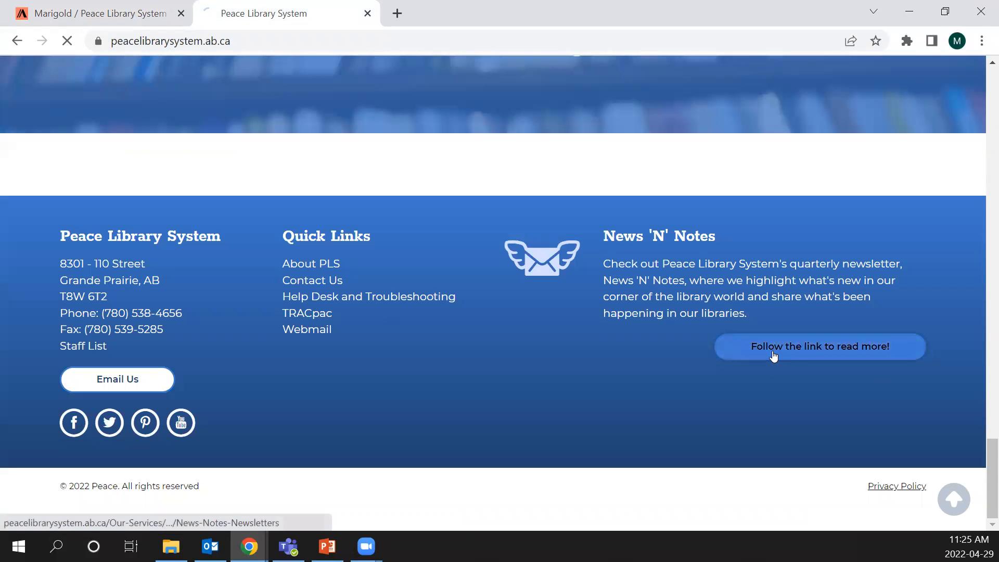
scroll(661, 339, "down", 4)
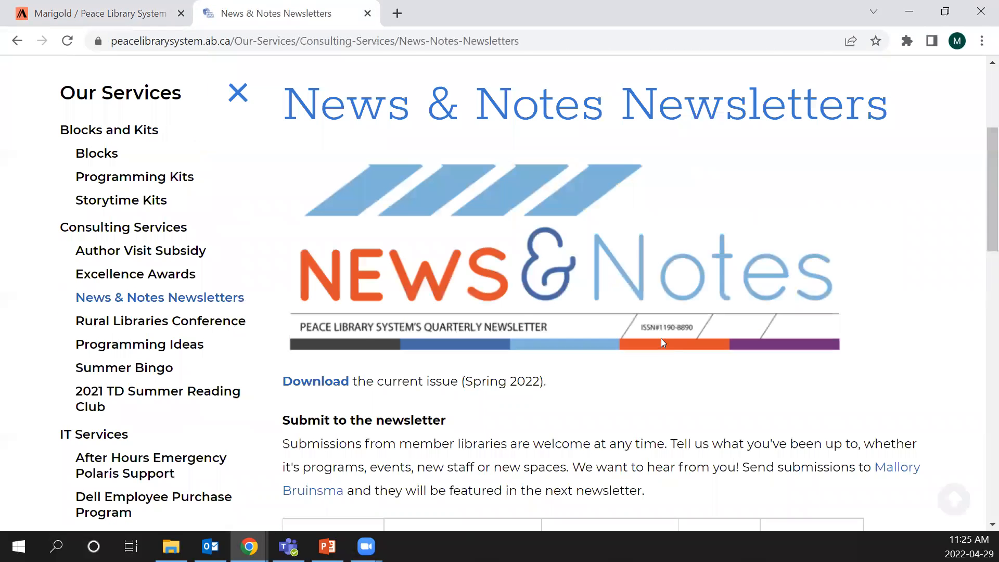
scroll(449, 354, "down", 4)
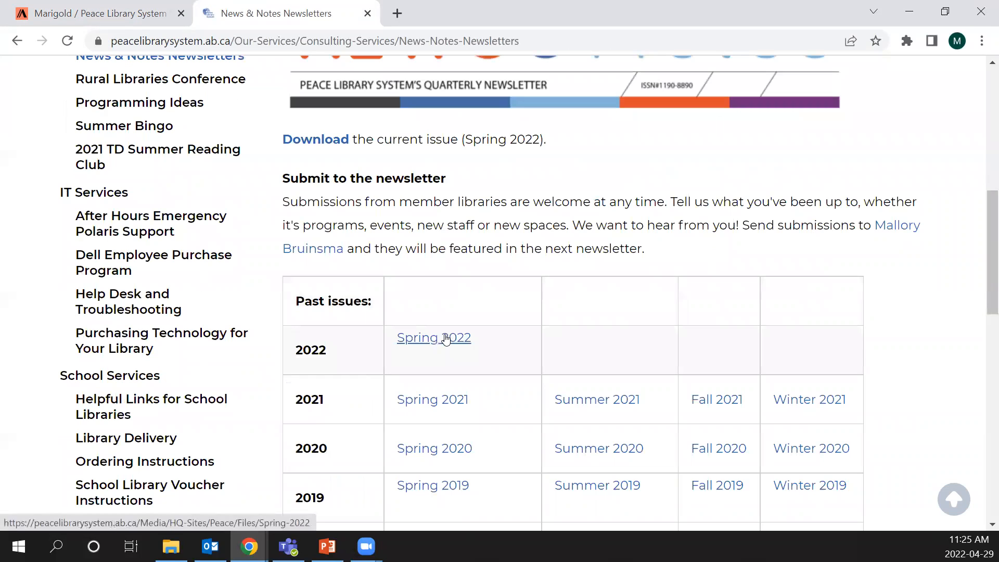
- Return to the Peace draft and open its Design settings to review the theme colours, text and icon colour options
left_click(67, 2)
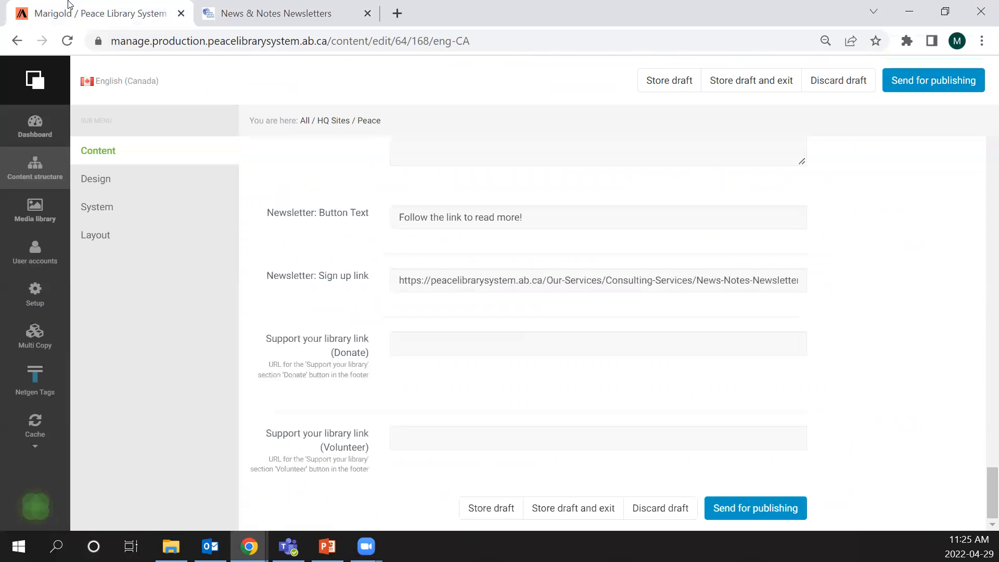
scroll(437, 245, "up", 12)
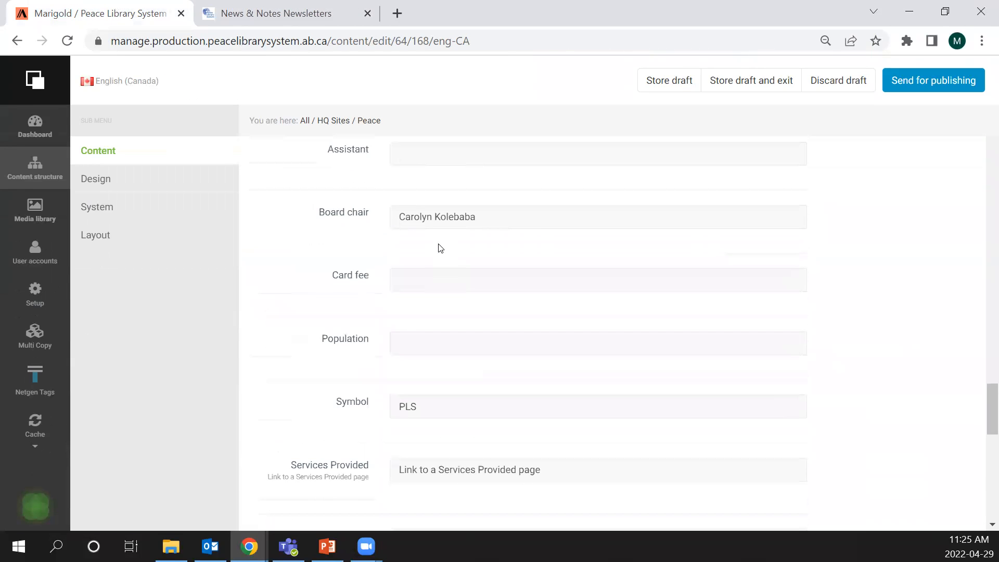
left_click(102, 180)
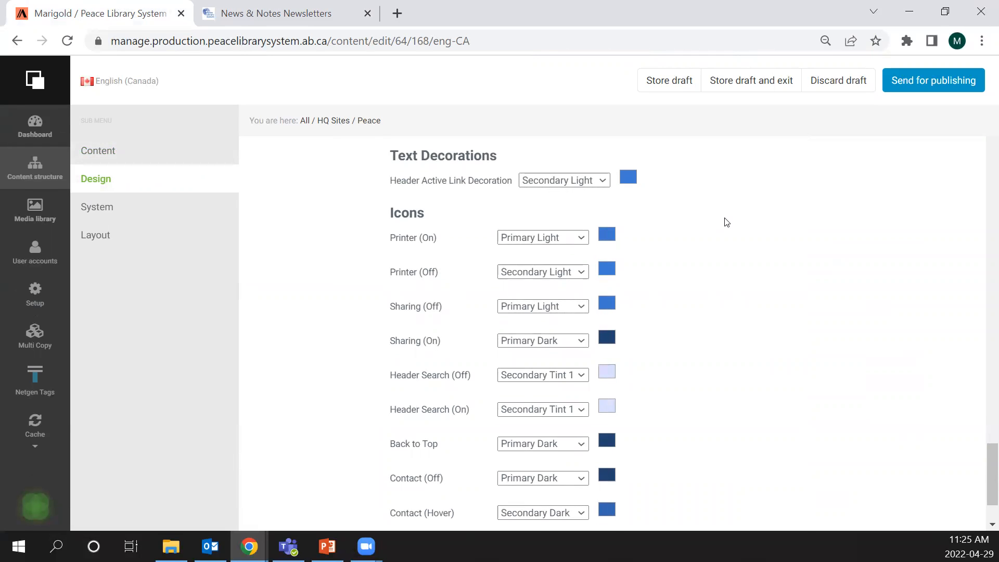
scroll(726, 222, "down", 2)
scroll(727, 223, "up", 20)
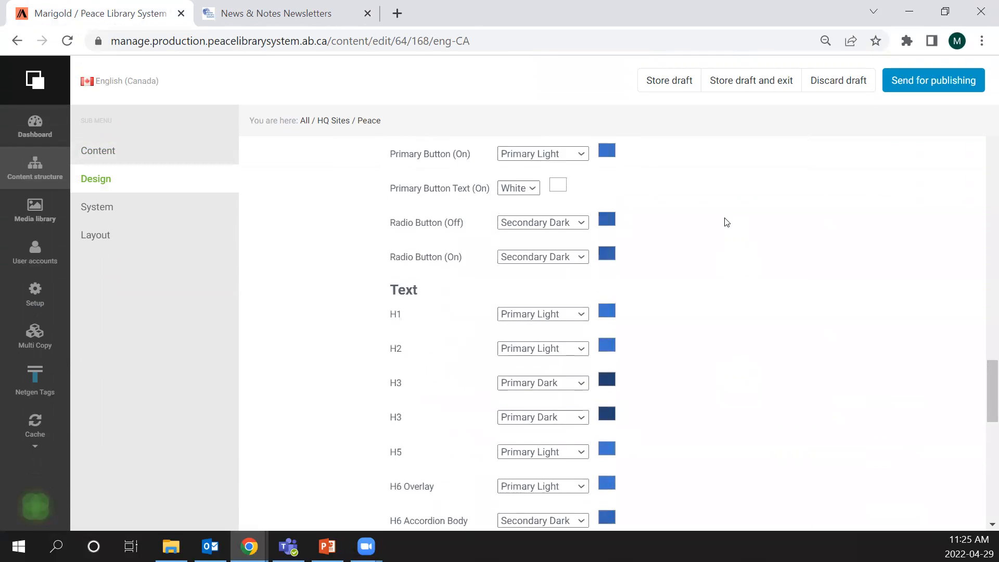
scroll(726, 222, "up", 8)
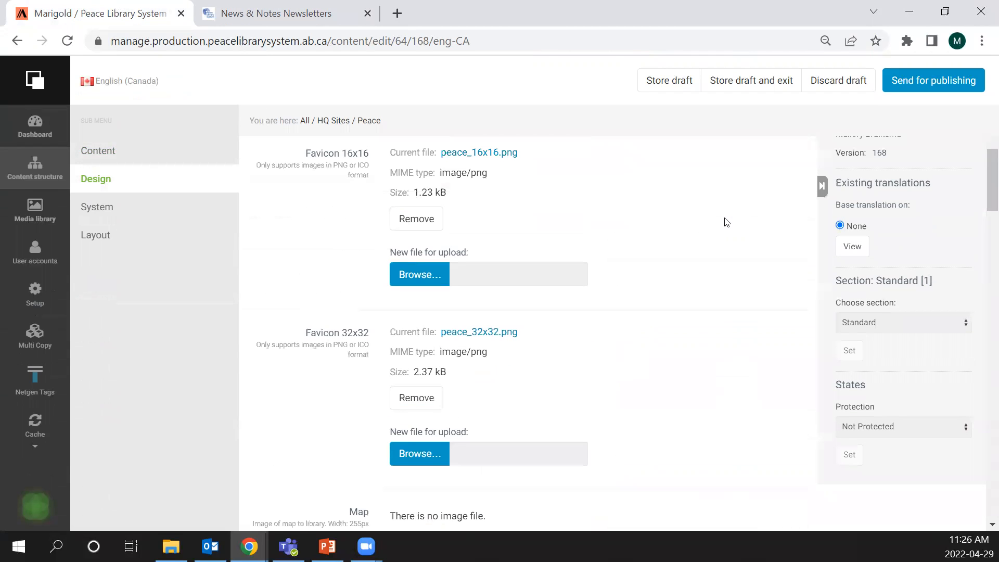
scroll(726, 223, "down", 8)
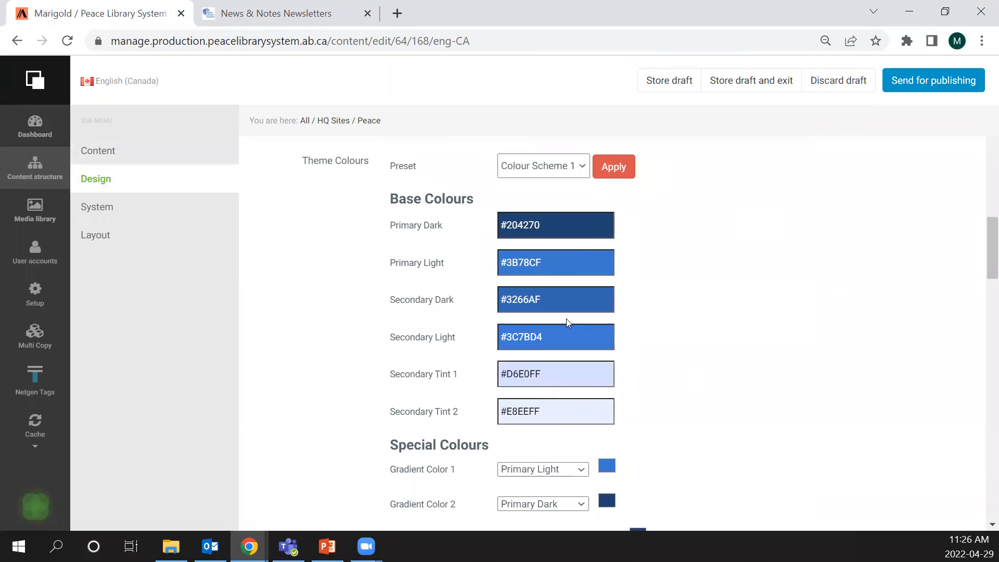
- Review the logo, 16x16 and 32x32 favicons and map image in the Peace draft's Design settings
scroll(692, 319, "up", 8)
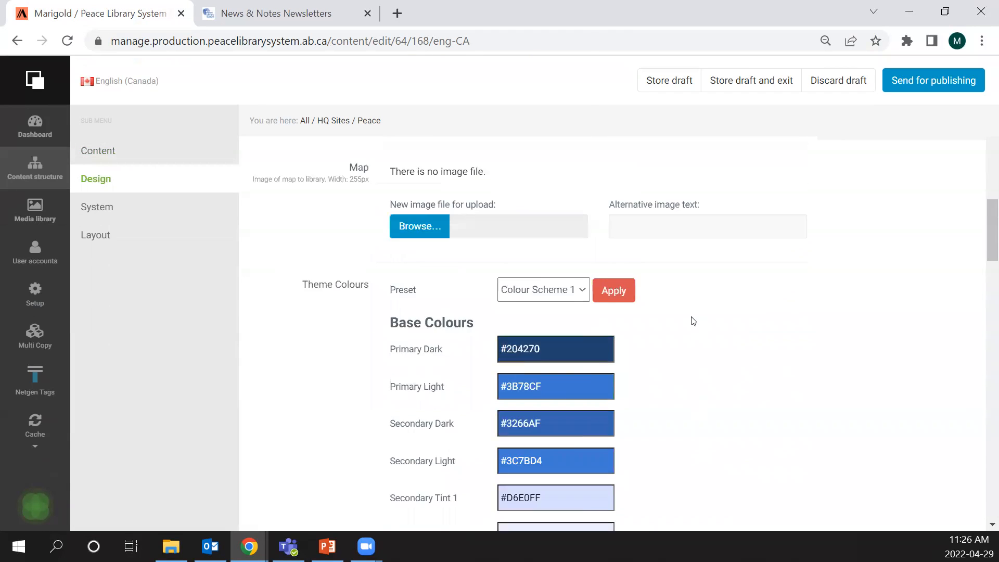
scroll(693, 321, "up", 4)
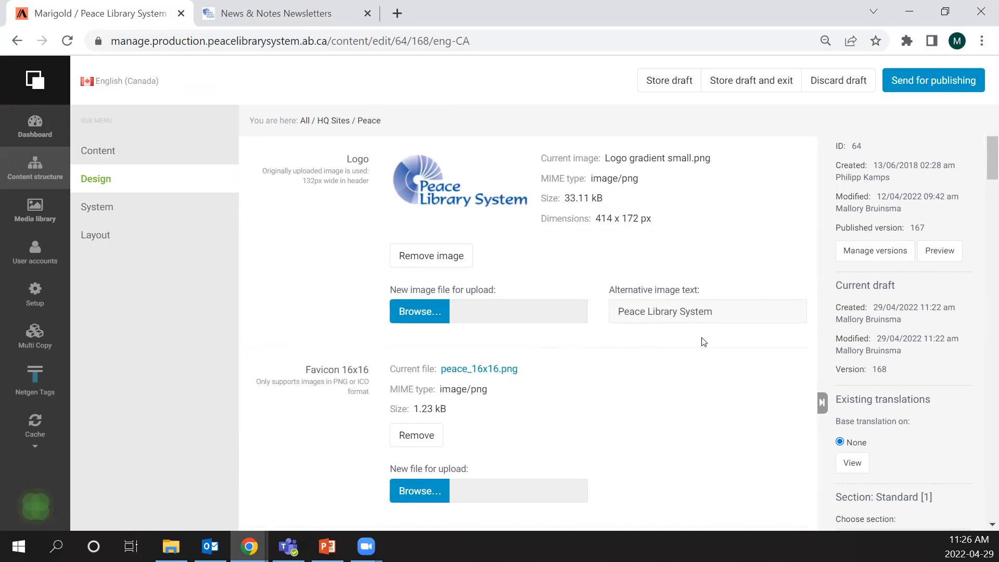
scroll(703, 342, "down", 3)
scroll(702, 337, "down", 2)
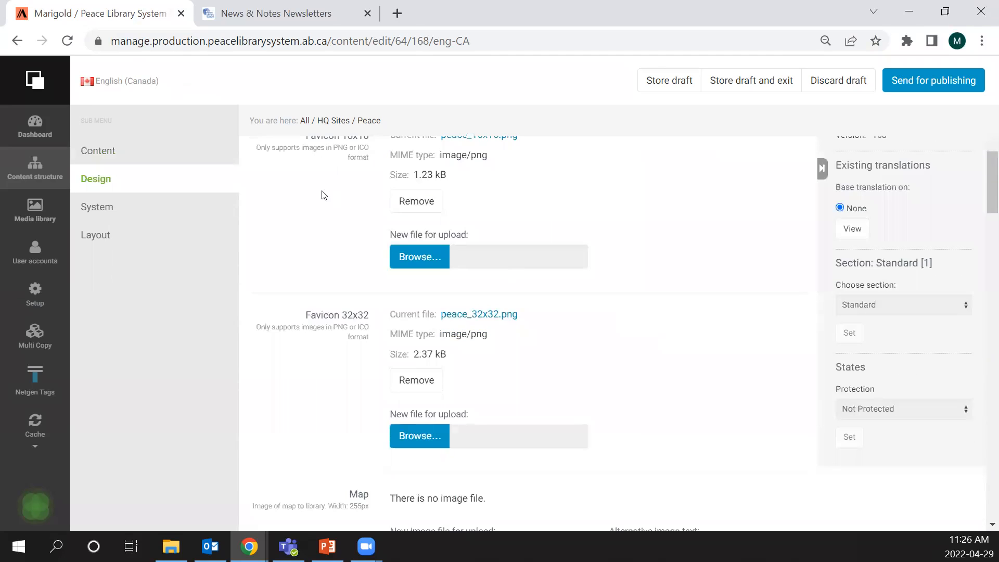
scroll(319, 190, "up", 2)
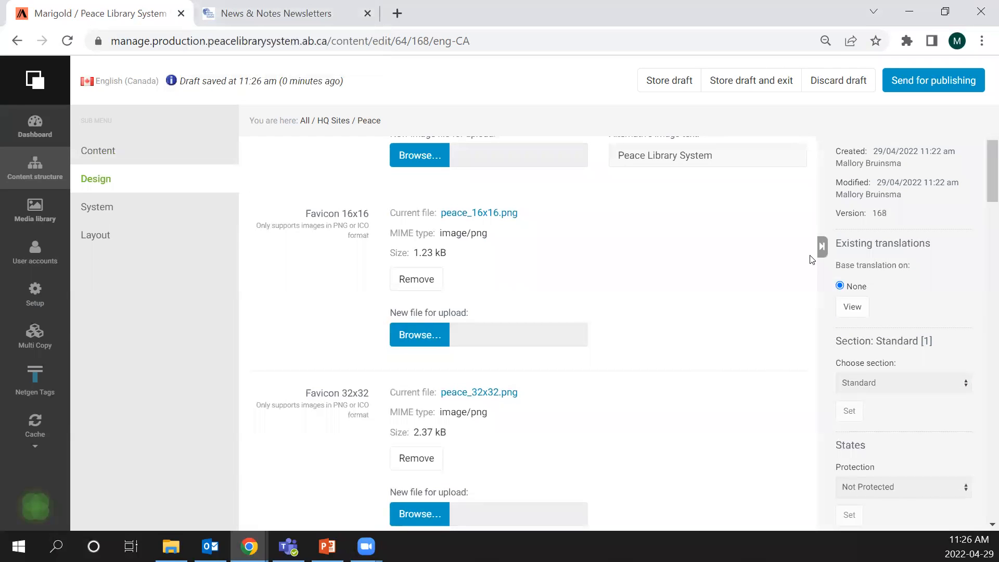
- Review the Peace draft's System settings, then open its Layout settings and collapse the Book List and Fun Fact blocks
left_click(103, 209)
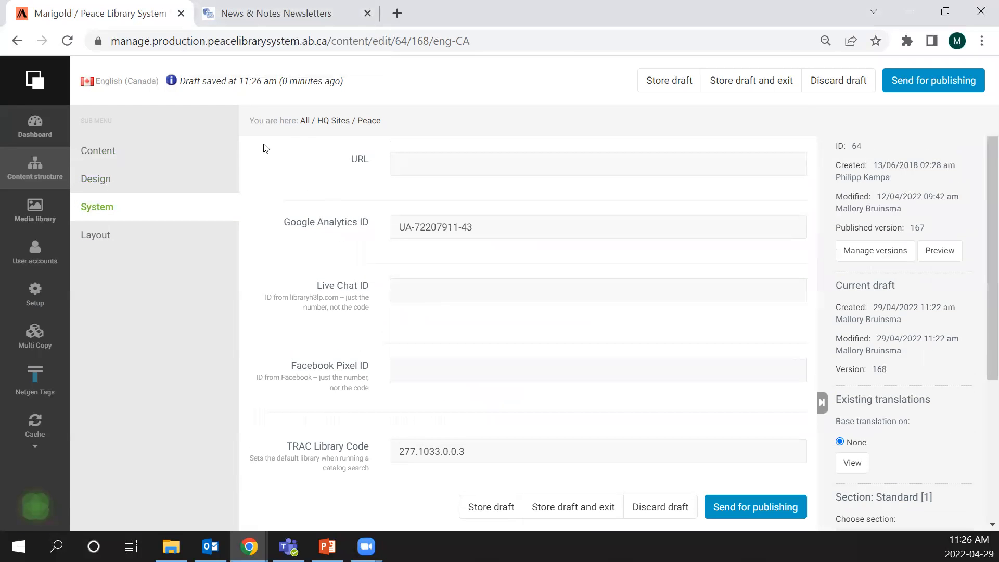
left_click(104, 237)
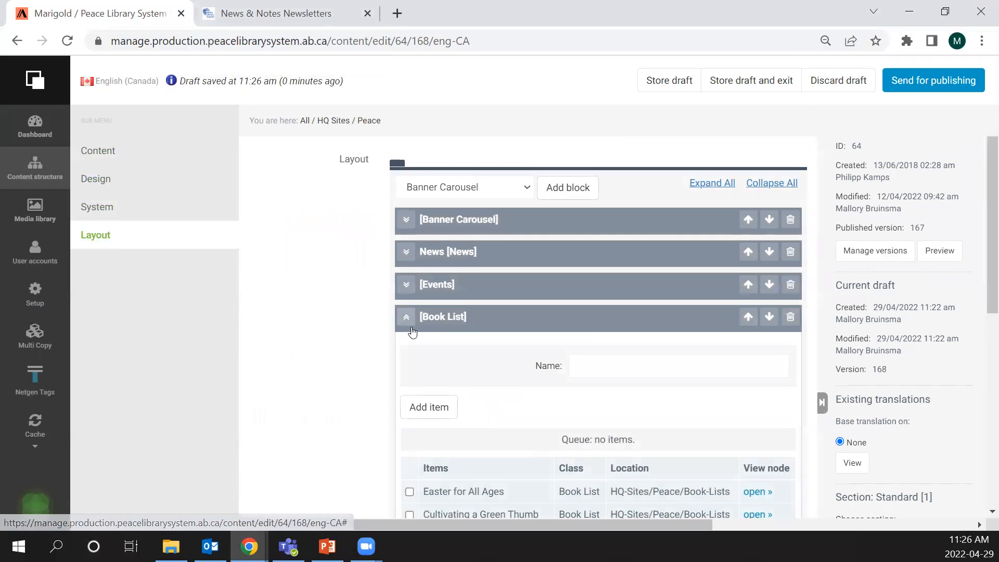
left_click(410, 323)
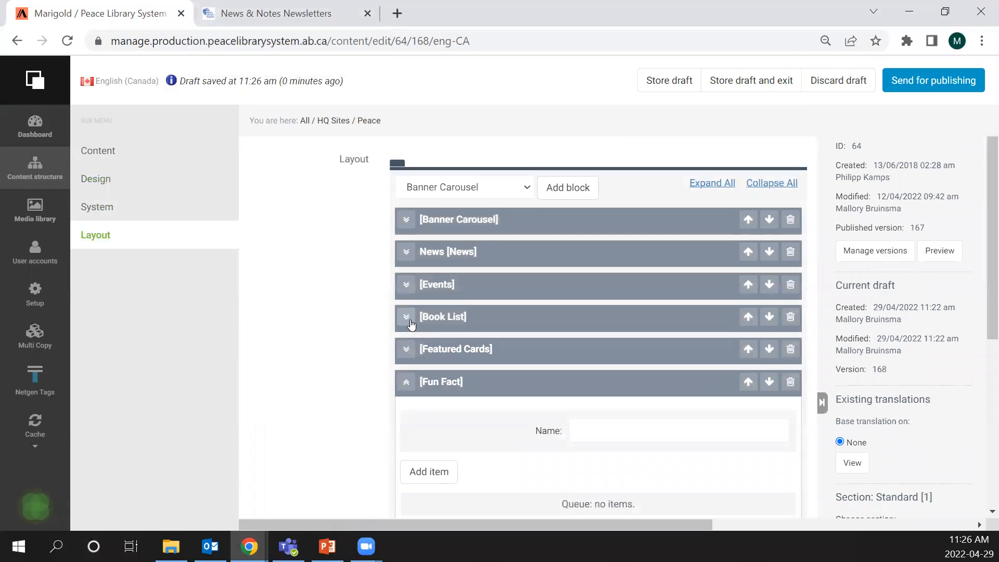
left_click(407, 382)
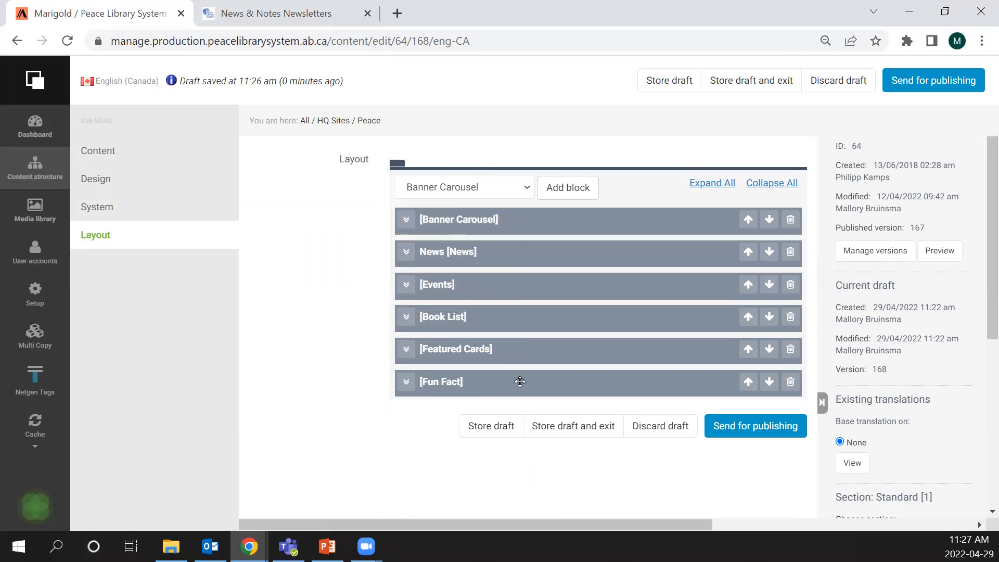
- Go to the live Peace Library System home page and review its banner carousel, News and Events sections
left_click(297, 4)
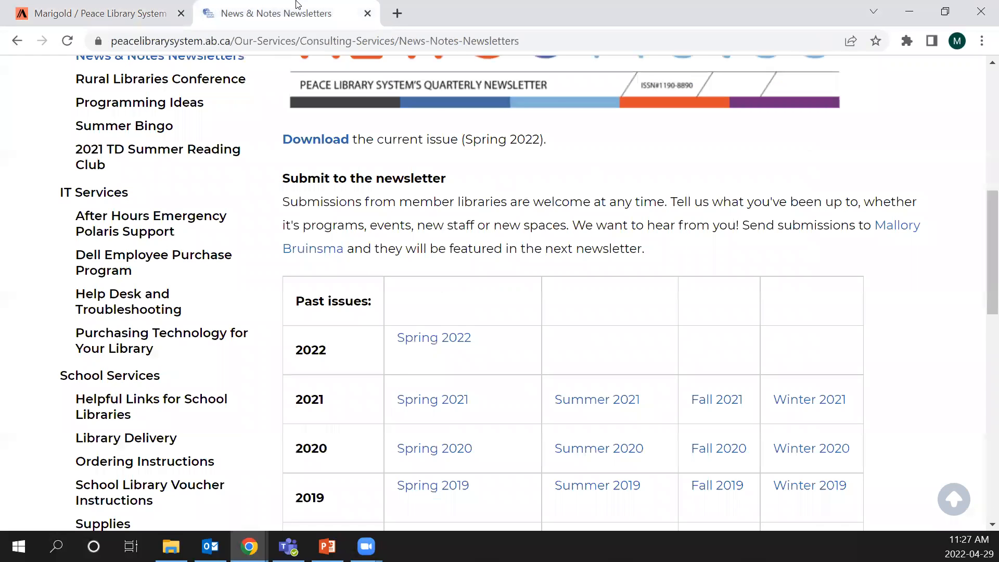
scroll(208, 101, "up", 5)
scroll(170, 101, "up", 3)
left_click(163, 96)
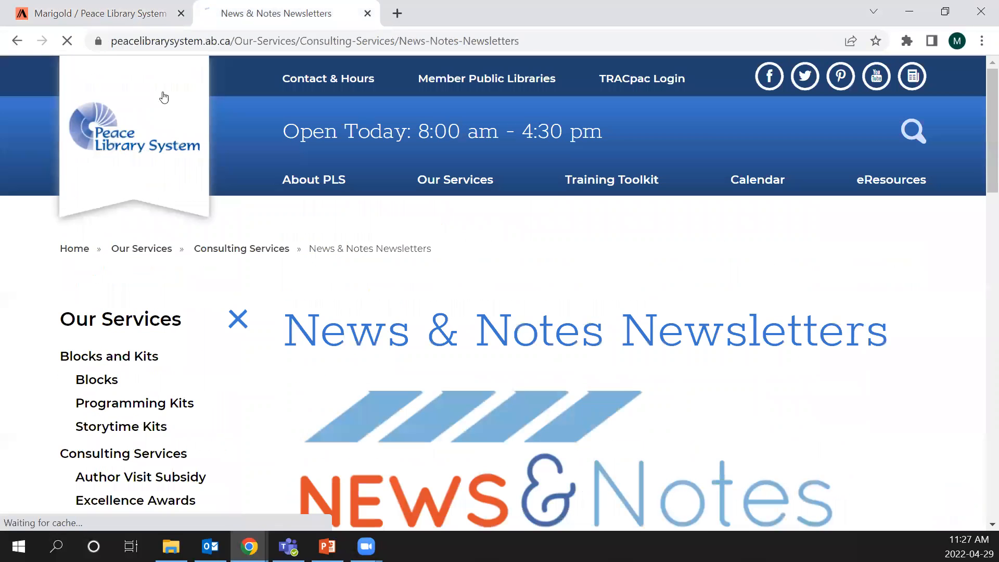
scroll(165, 73, "down", 3)
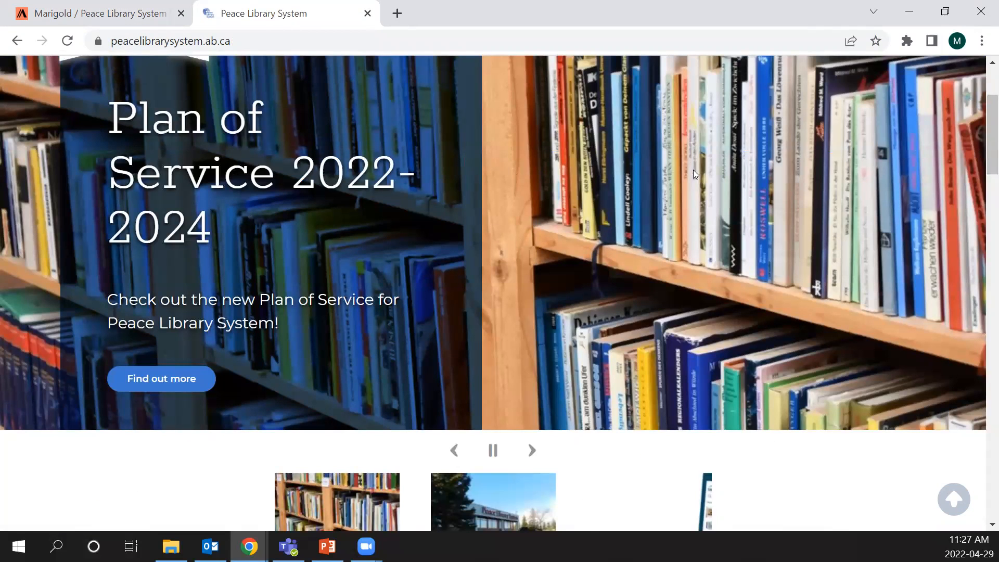
scroll(693, 169, "down", 9)
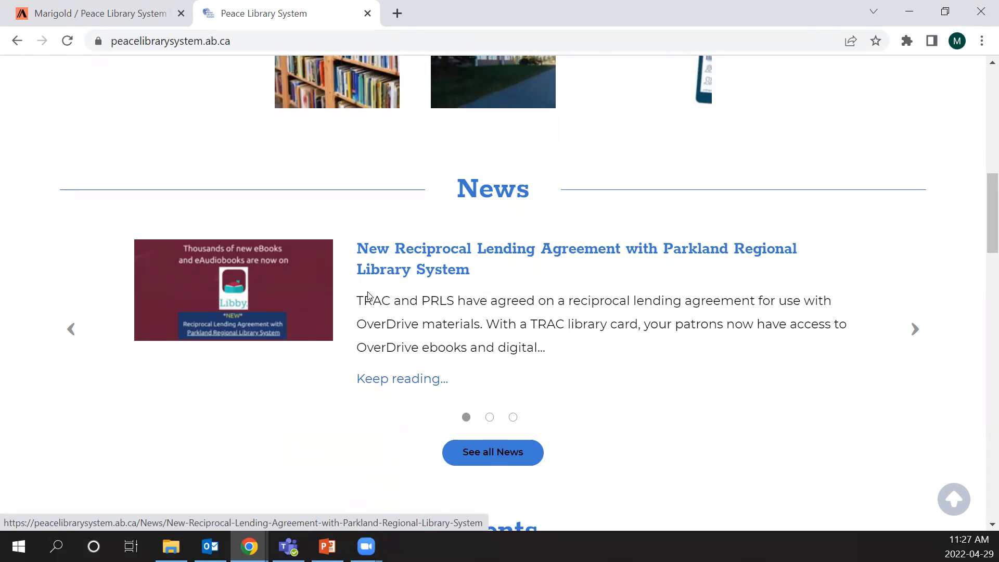
scroll(364, 297, "down", 5)
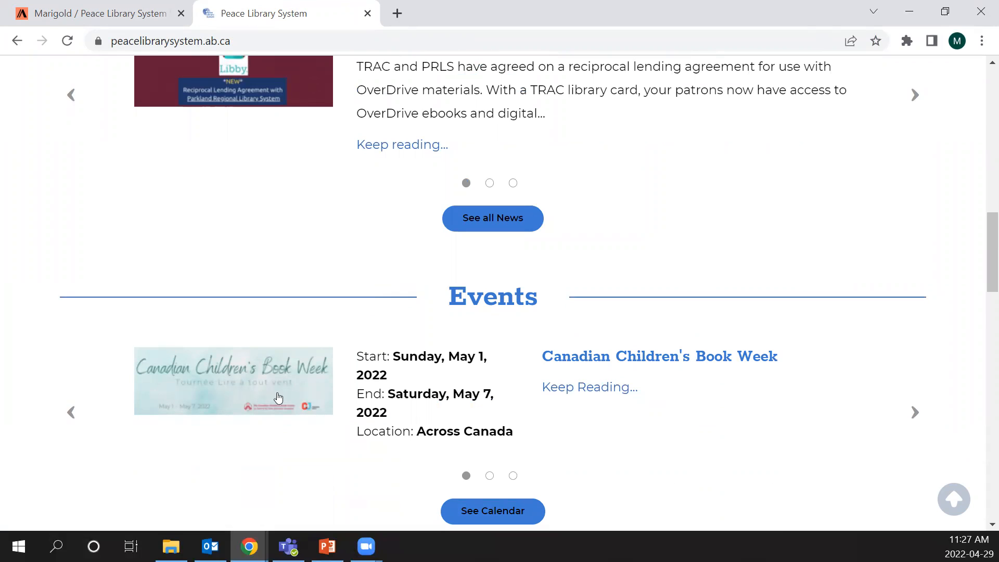
scroll(247, 407, "up", 1)
scroll(246, 407, "down", 1)
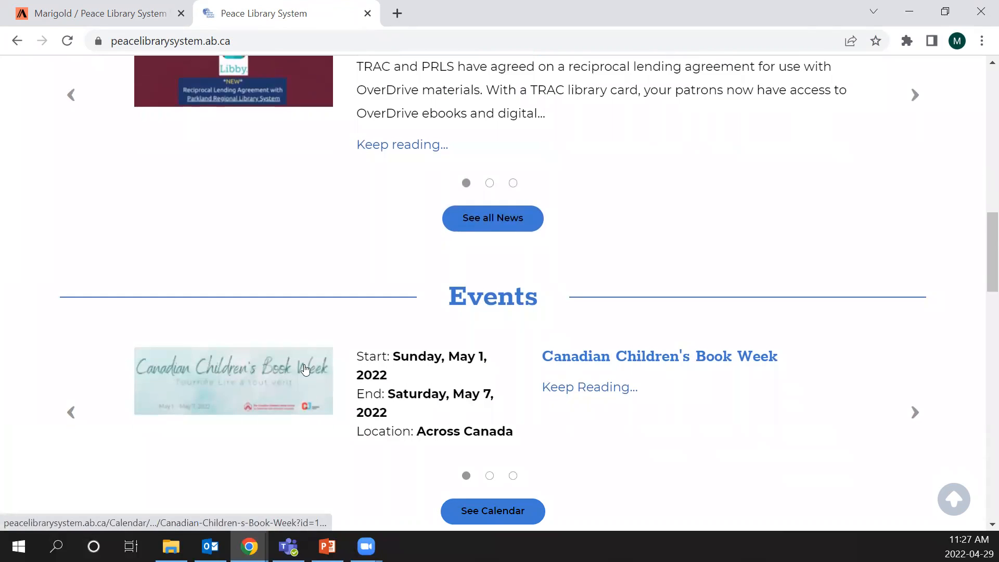
- View the Cultivating a Green Thumb, Mindfulness and Meditation and Easter for All Ages lists in the live home page's Book Lists section
scroll(279, 374, "down", 2)
scroll(278, 374, "down", 5)
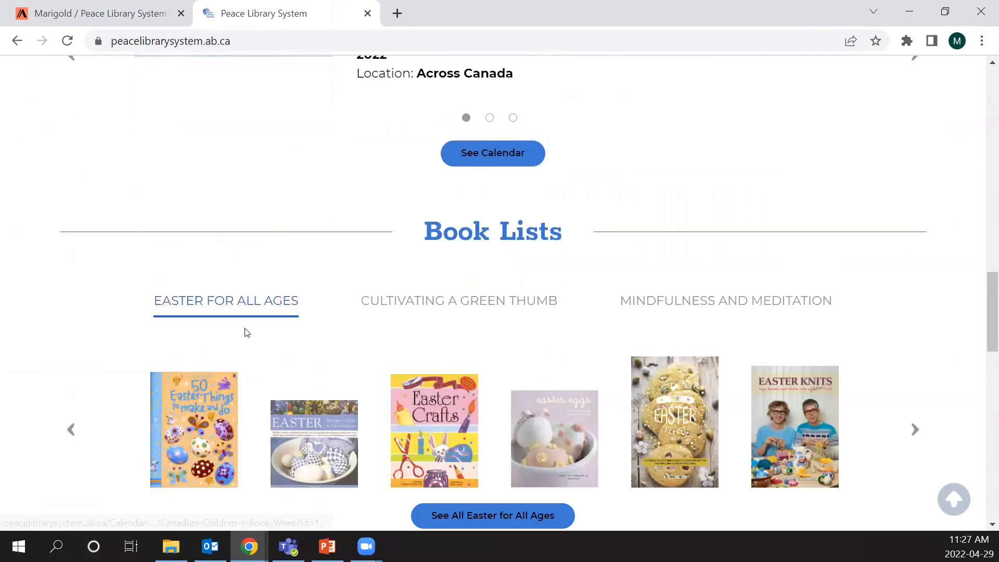
scroll(469, 262, "up", 1)
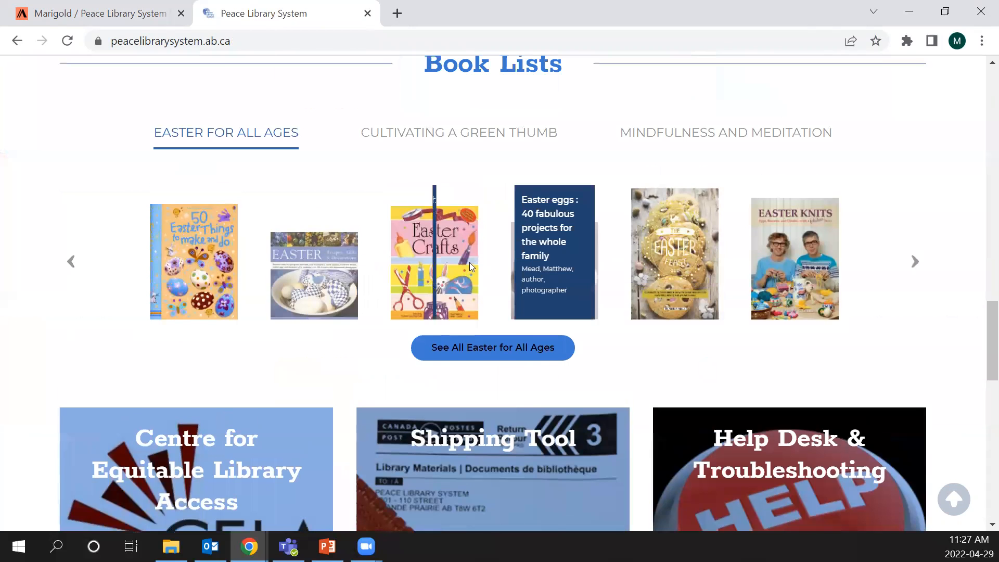
left_click(466, 194)
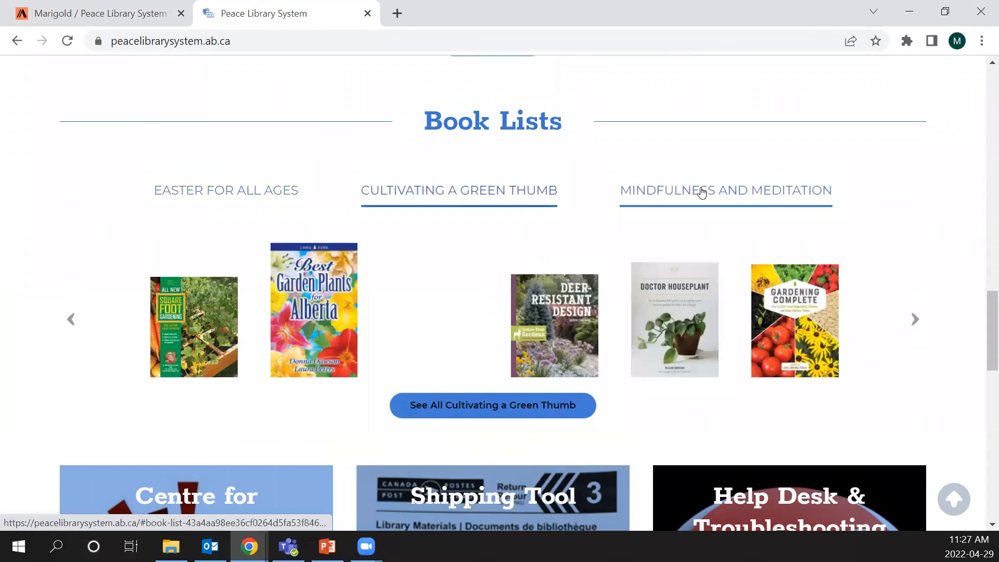
left_click(697, 194)
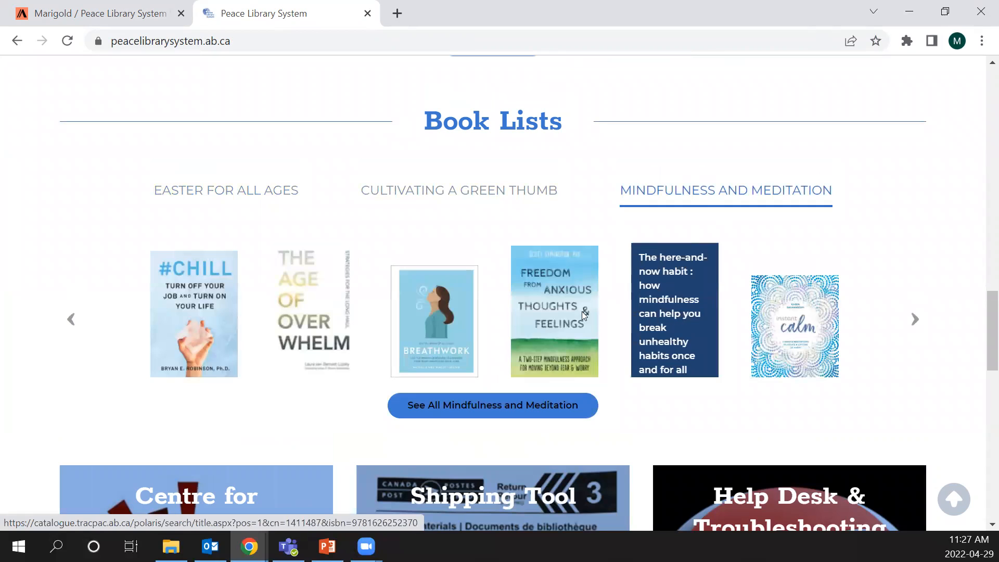
left_click(208, 202)
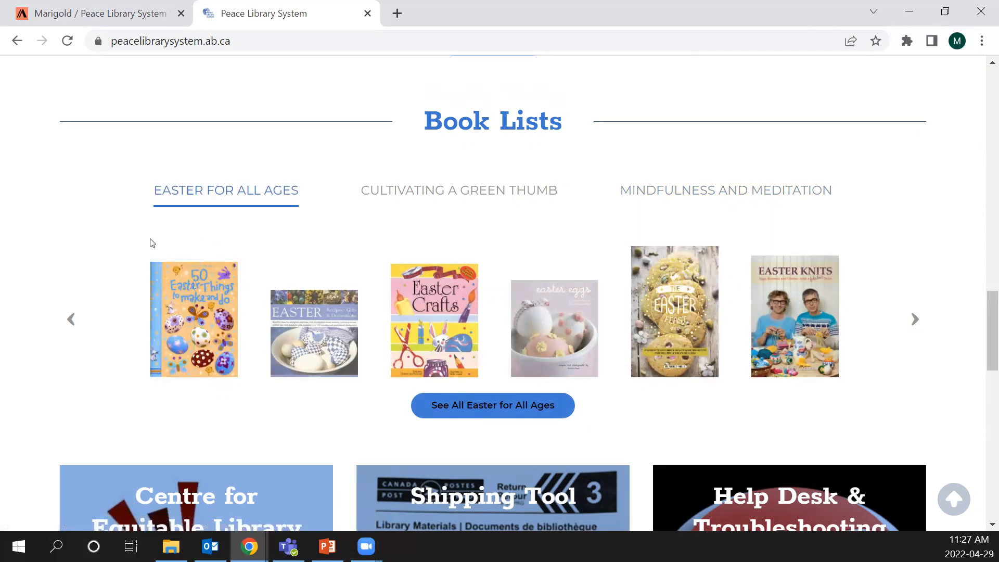
- Review the featured cards and the fun fact quote on the live home page
scroll(150, 242, "down", 1)
scroll(150, 242, "down", 6)
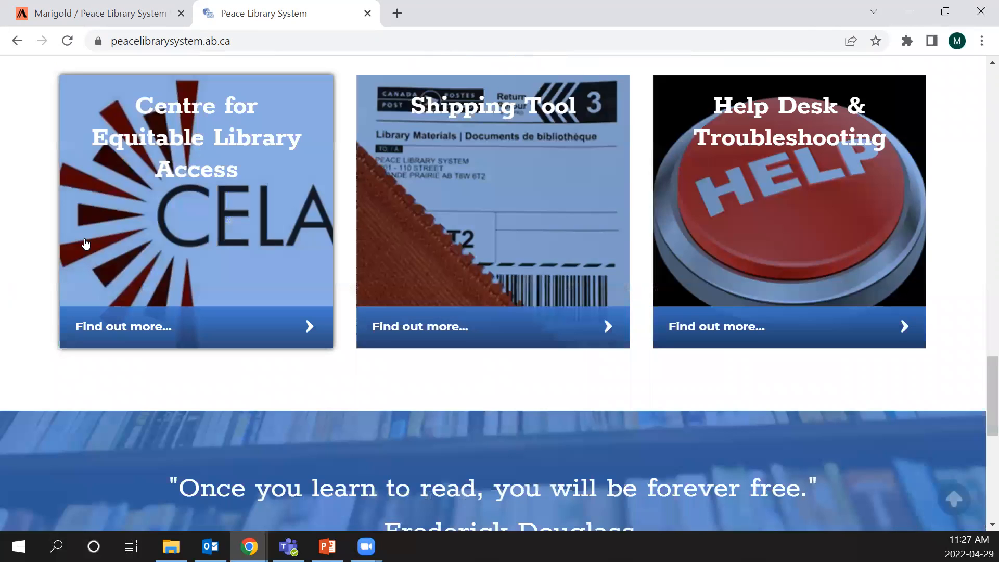
scroll(86, 245, "down", 1)
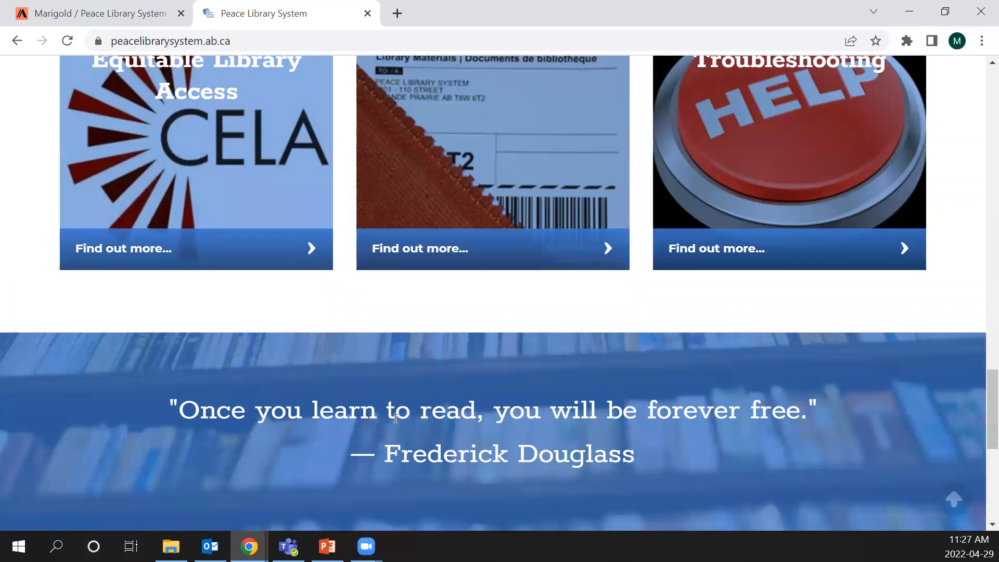
scroll(315, 401, "up", 1)
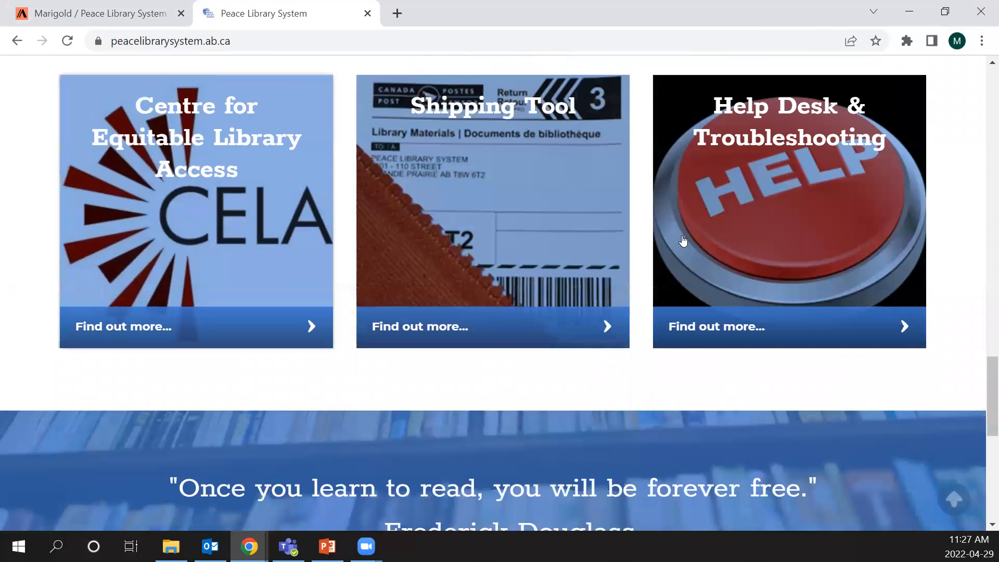
- Return to the Peace draft's layout and expand the Banner Carousel block to review its banner items
left_click(104, 13)
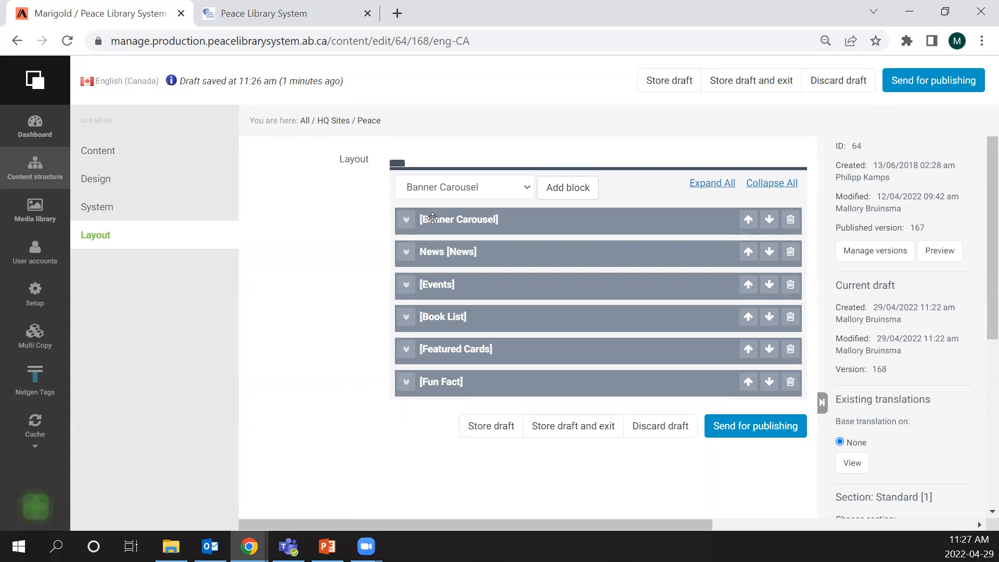
left_click(407, 221)
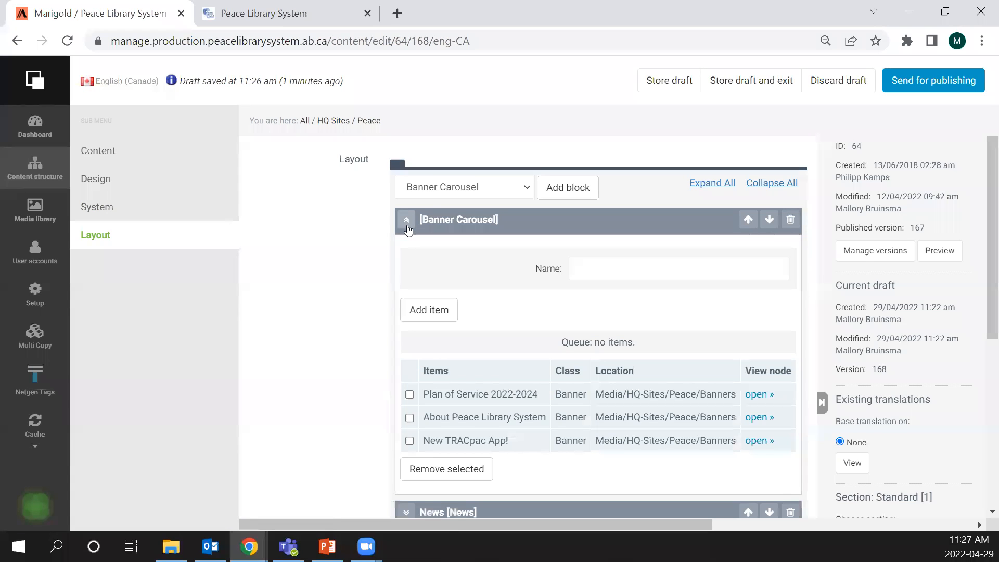
scroll(407, 229, "down", 2)
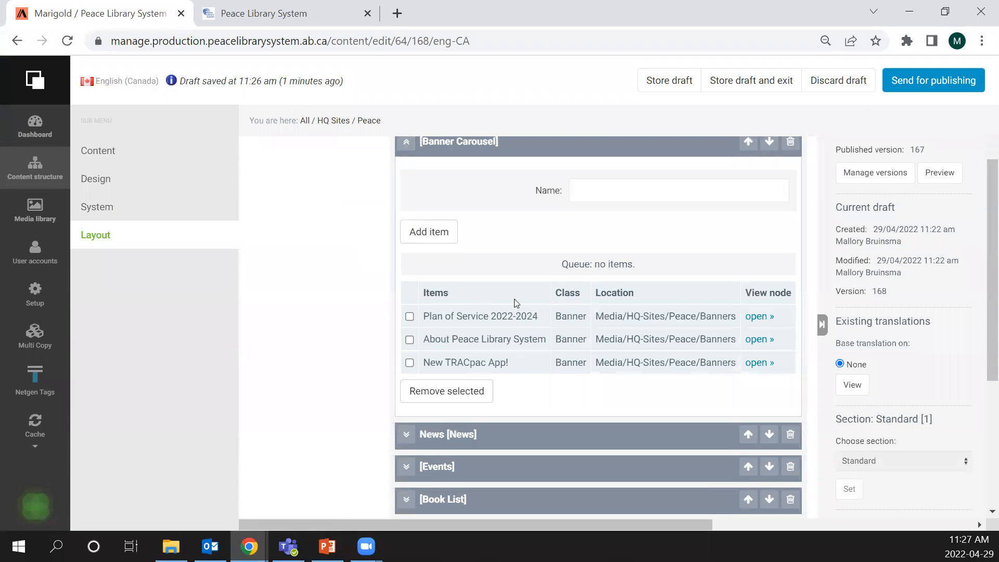
- Start adding an item to the Banner Carousel block and browse the available banners in the Peace media's Banners folder
left_click(416, 222)
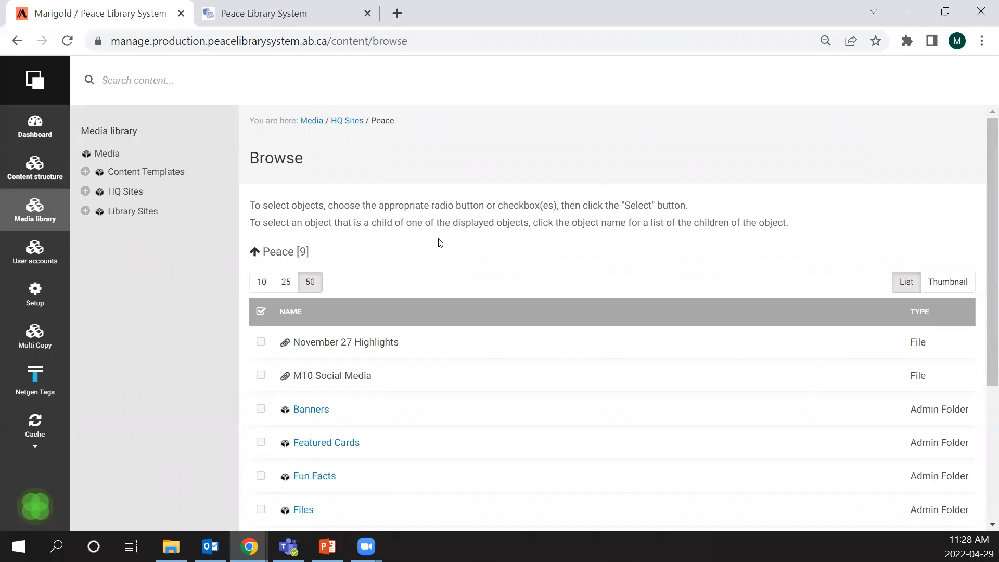
scroll(477, 250, "down", 1)
scroll(467, 247, "up", 1)
scroll(454, 216, "down", 1)
scroll(455, 211, "down", 2)
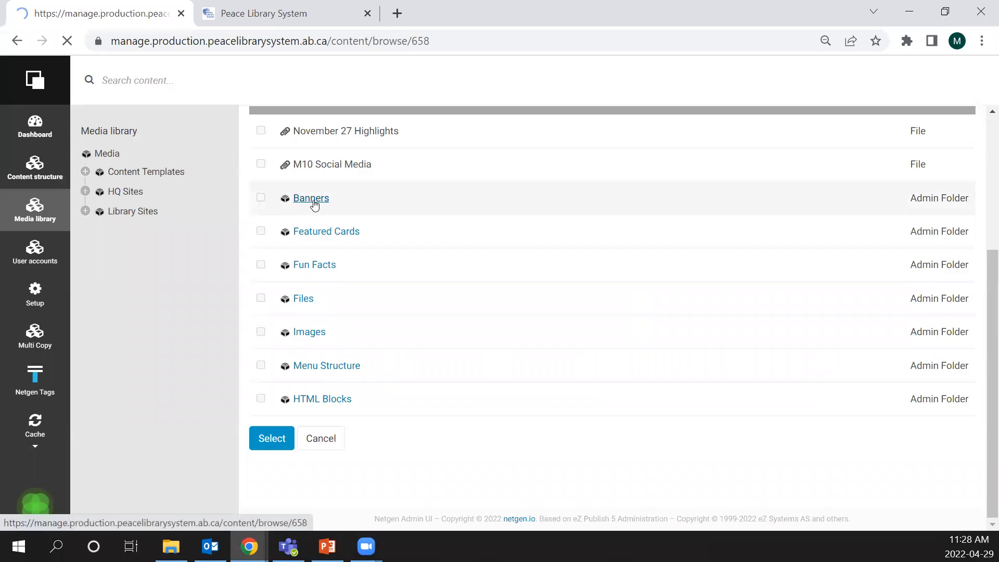
scroll(684, 303, "down", 2)
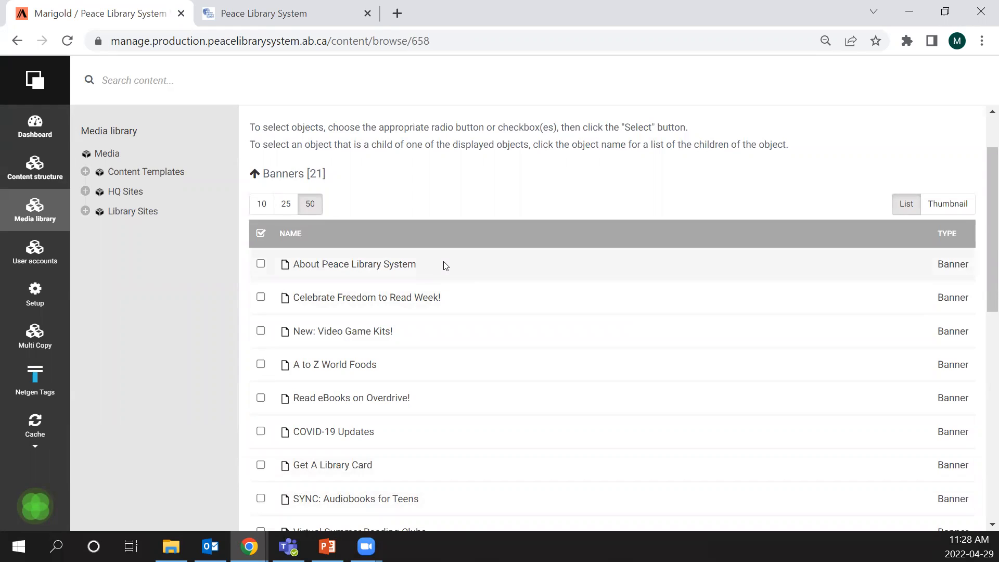
scroll(449, 245, "up", 2)
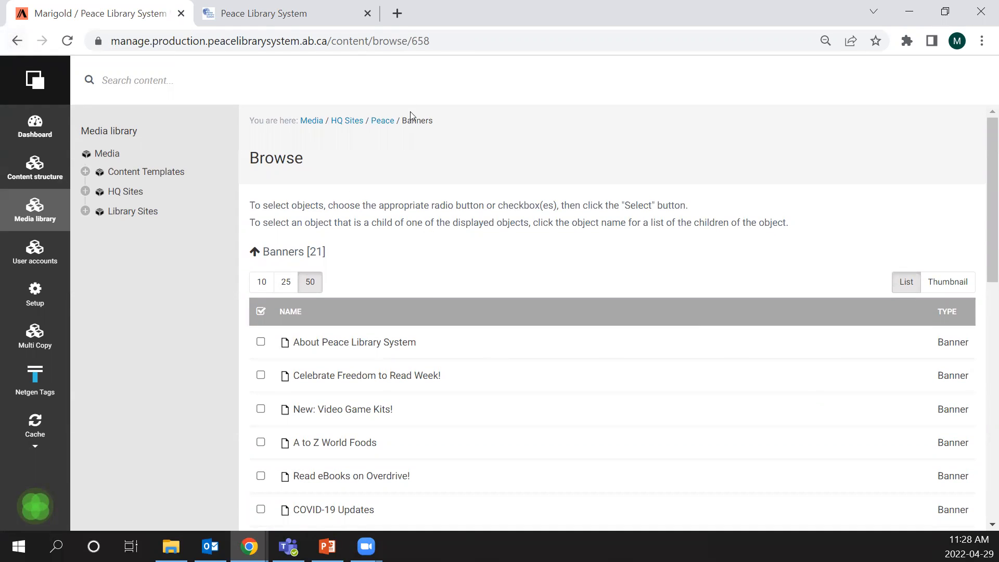
- Go back to the draft's layout without adding a banner, mark New TRACpac App! in the carousel list and collapse the Banner Carousel block
left_click(17, 41)
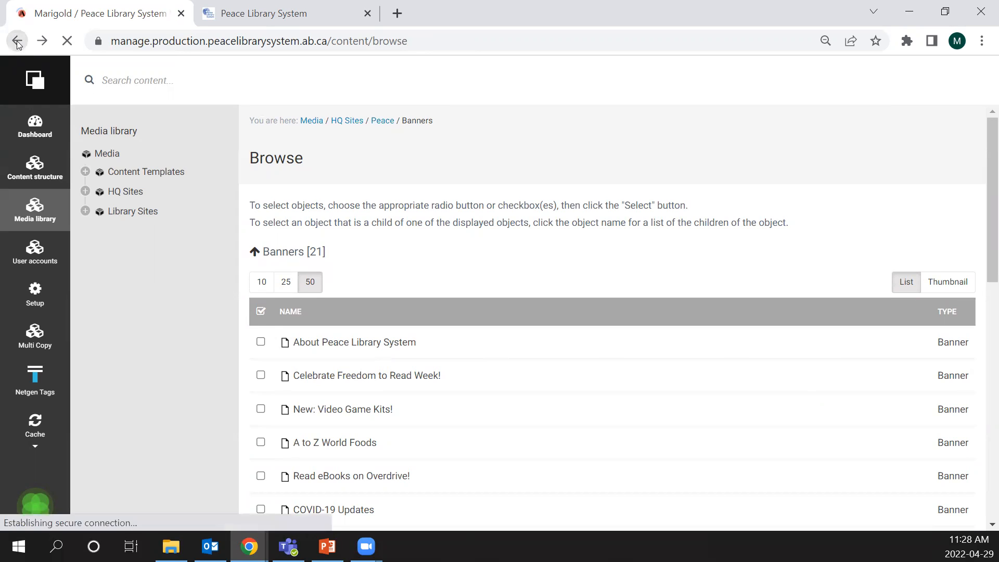
left_click(17, 41)
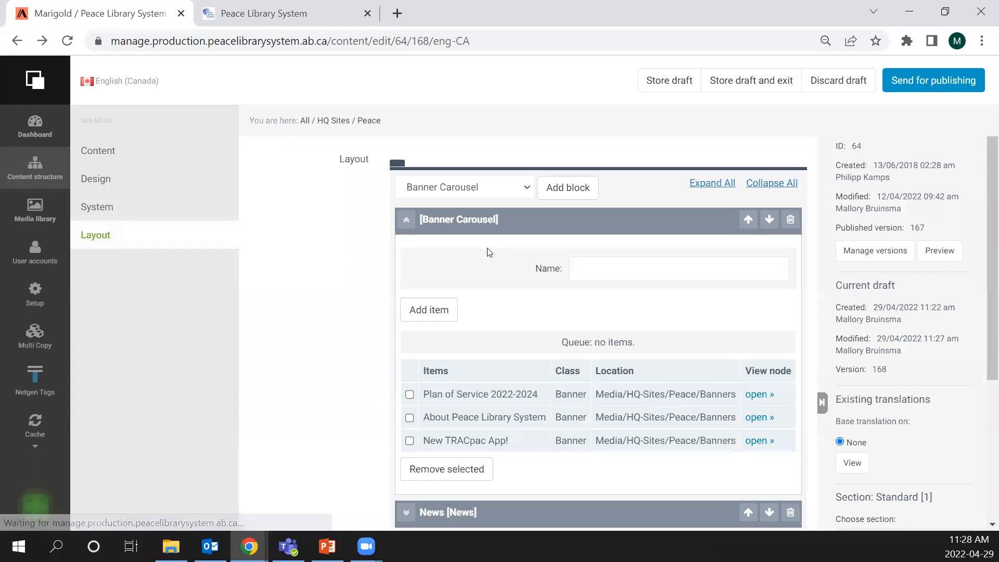
scroll(471, 247, "down", 1)
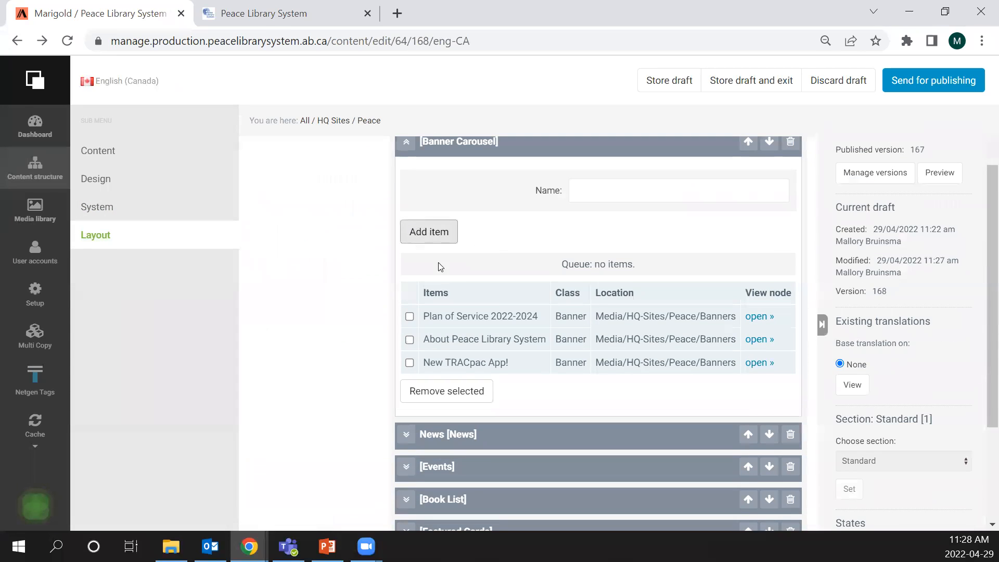
mouse_move(452, 340)
left_mouse_down()
mouse_move(457, 311)
mouse_move(458, 332)
mouse_move(464, 326)
left_mouse_up()
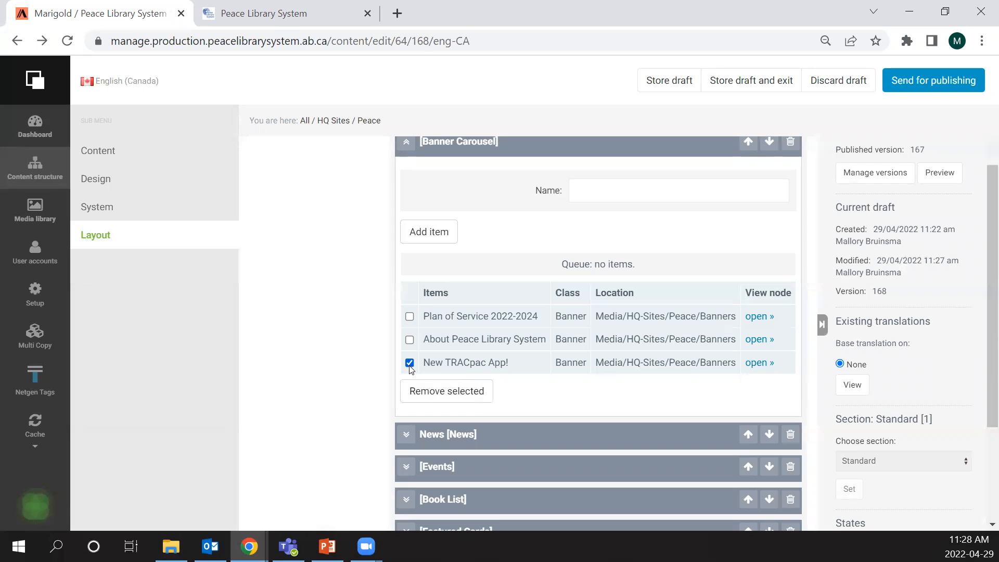
left_click(407, 150)
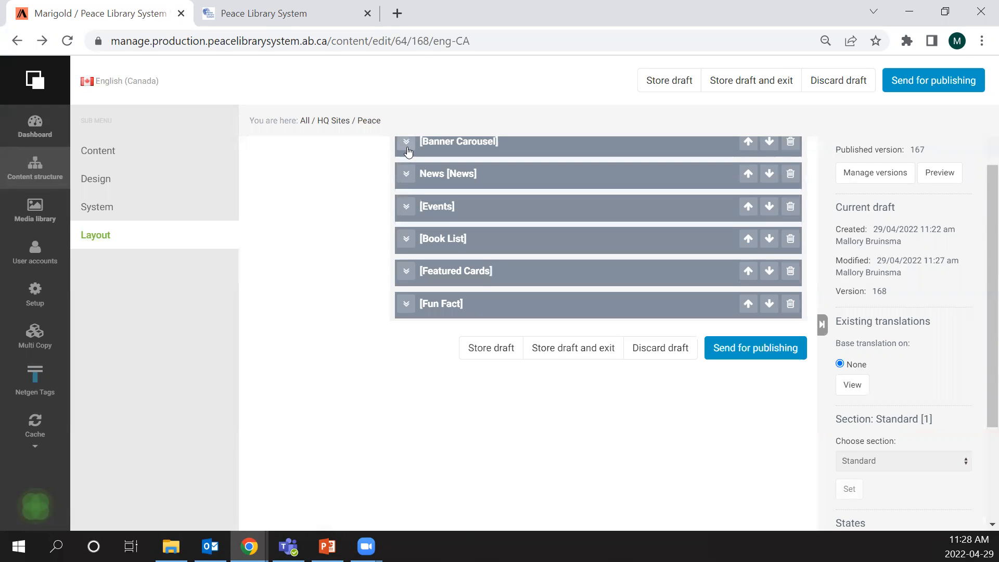
- Review the order of the layout blocks and discard the Peace draft
scroll(463, 304, "up", 1)
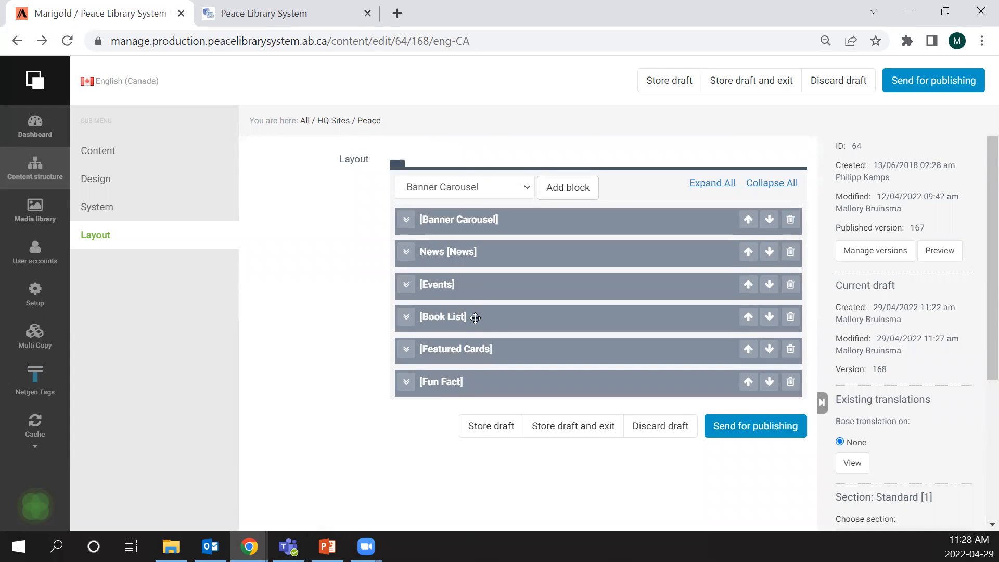
mouse_move(475, 316)
left_mouse_down()
mouse_move(479, 252)
mouse_move(475, 313)
left_mouse_up()
left_click(838, 80)
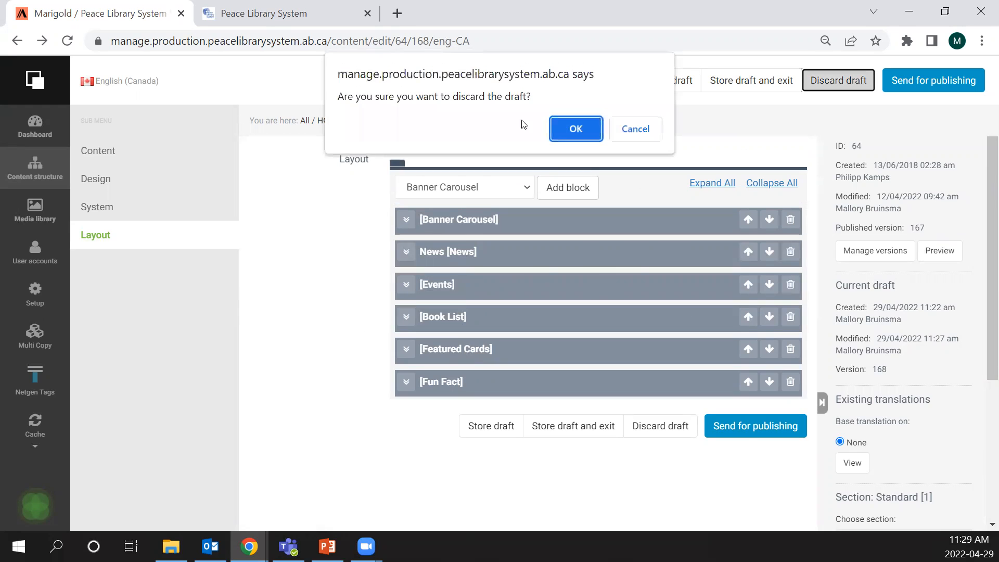
left_click(567, 127)
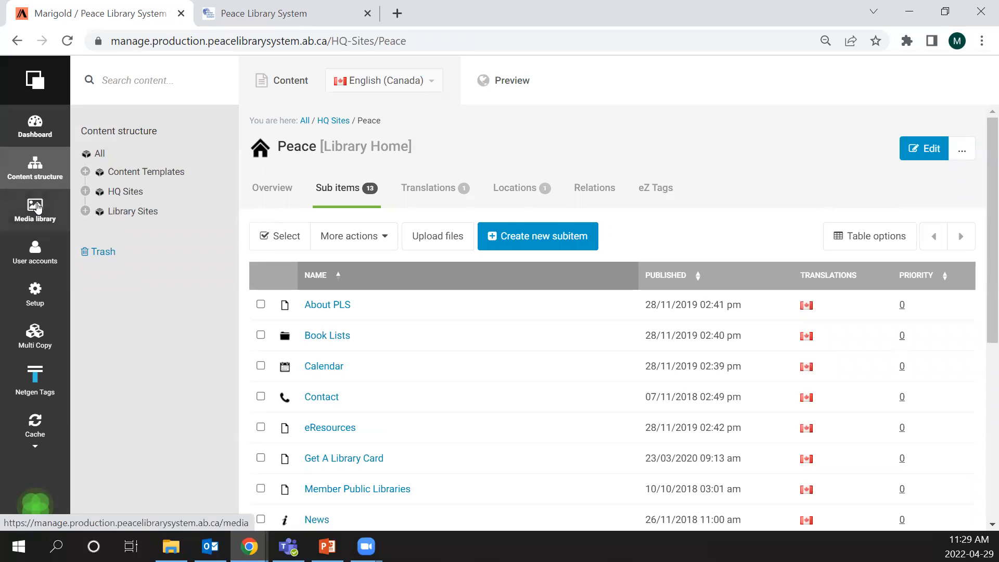
- Open the Featured Cards folder in Peace's HQ Sites media library
left_click(36, 207)
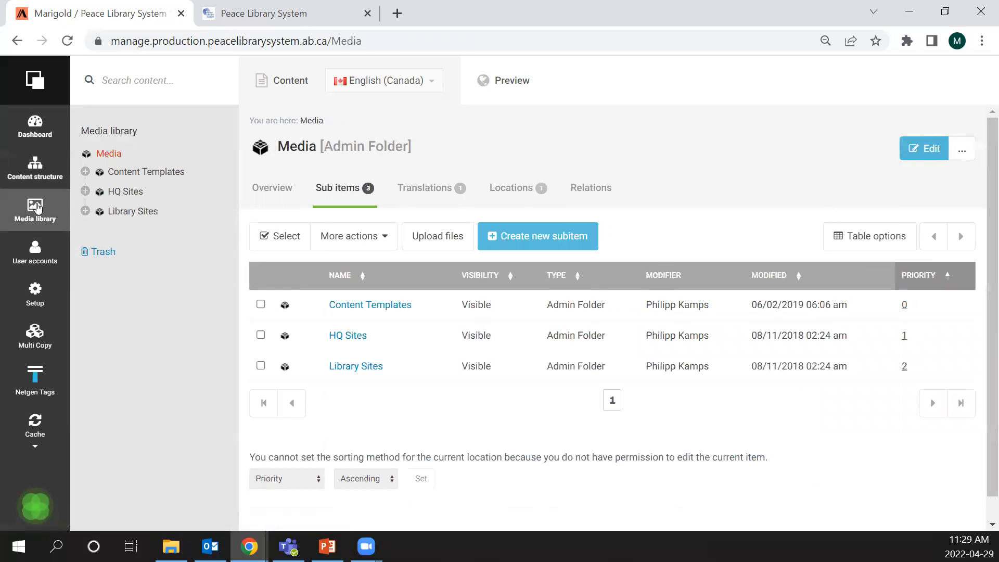
left_click(357, 336)
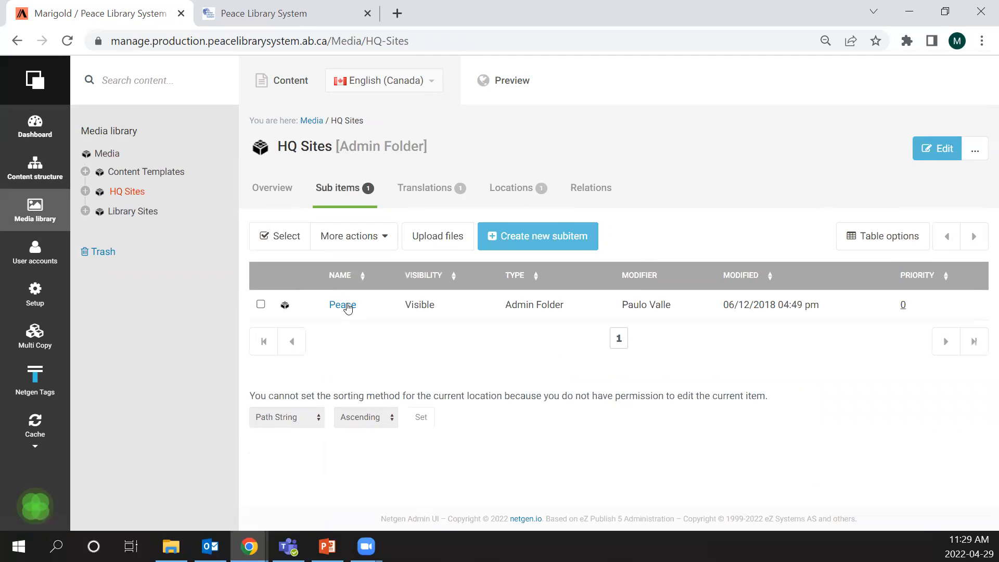
left_click(345, 305)
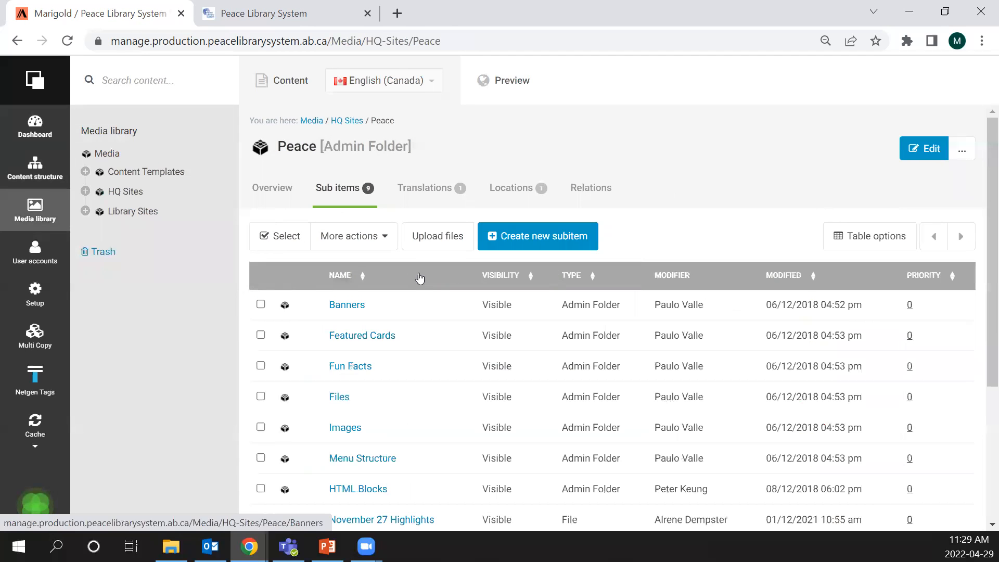
scroll(431, 273, "down", 2)
scroll(406, 229, "down", 1)
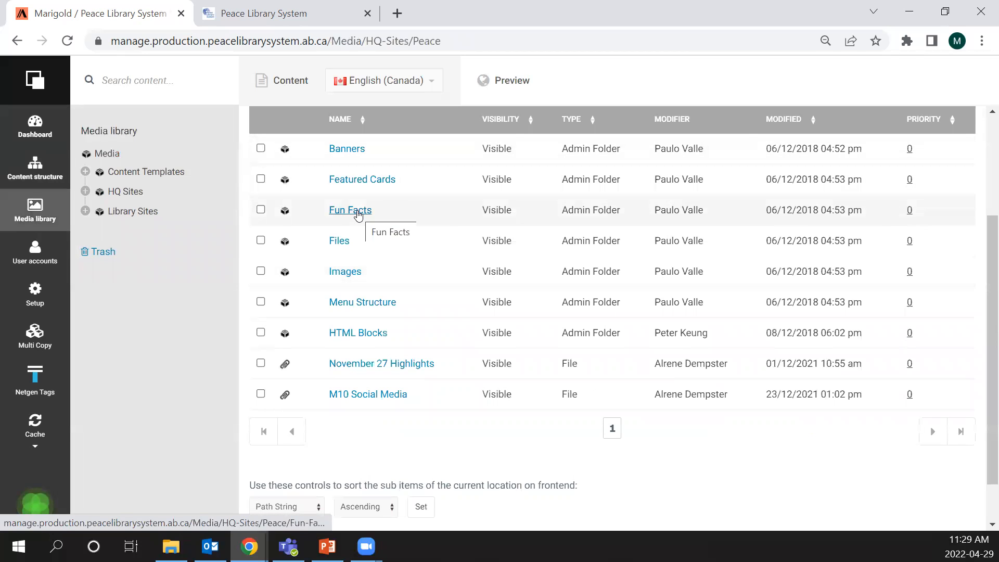
left_click(351, 180)
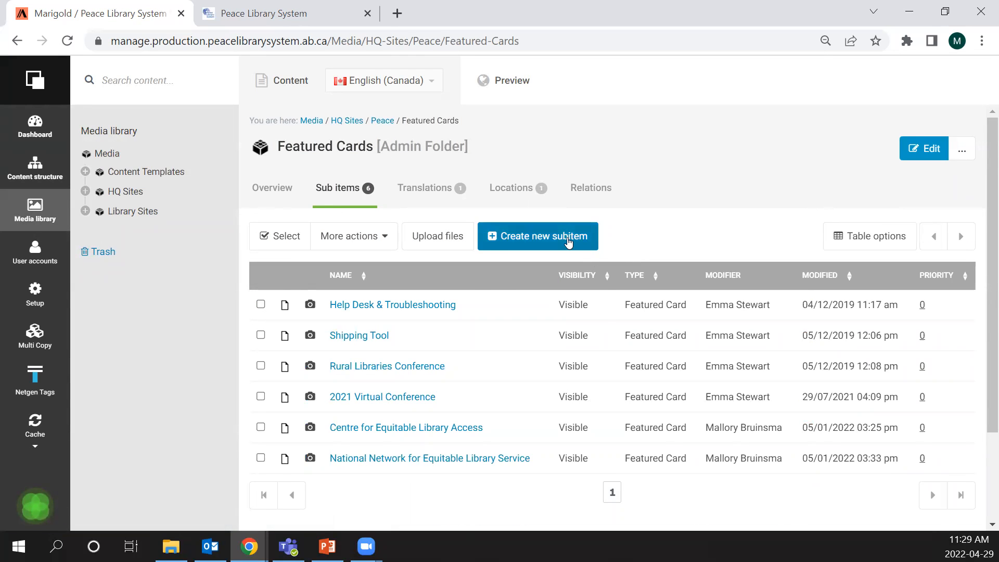
- Start a new Featured Card and review its title, code, description, CTA, background image and colour overlay fields
left_click(569, 242)
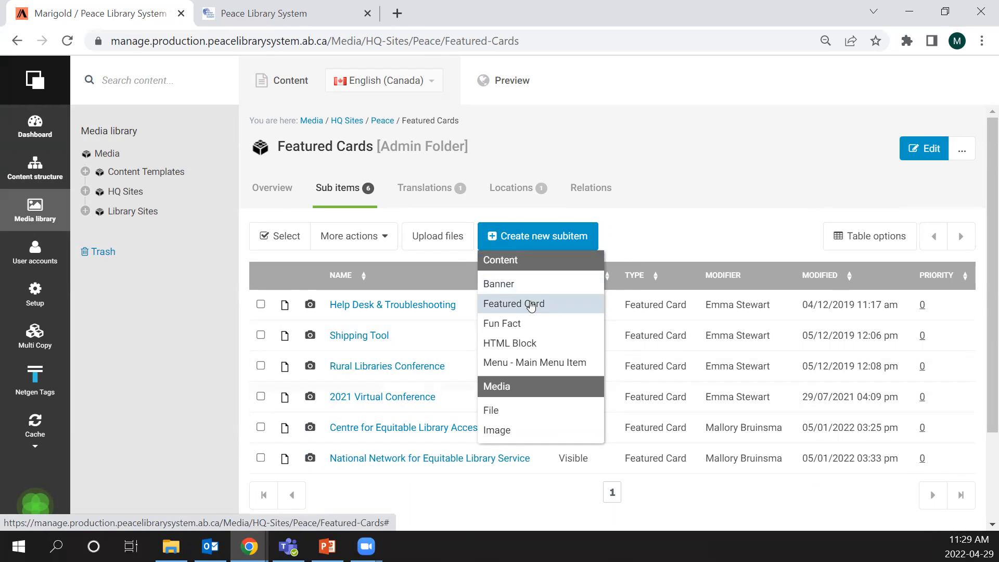
left_click(530, 306)
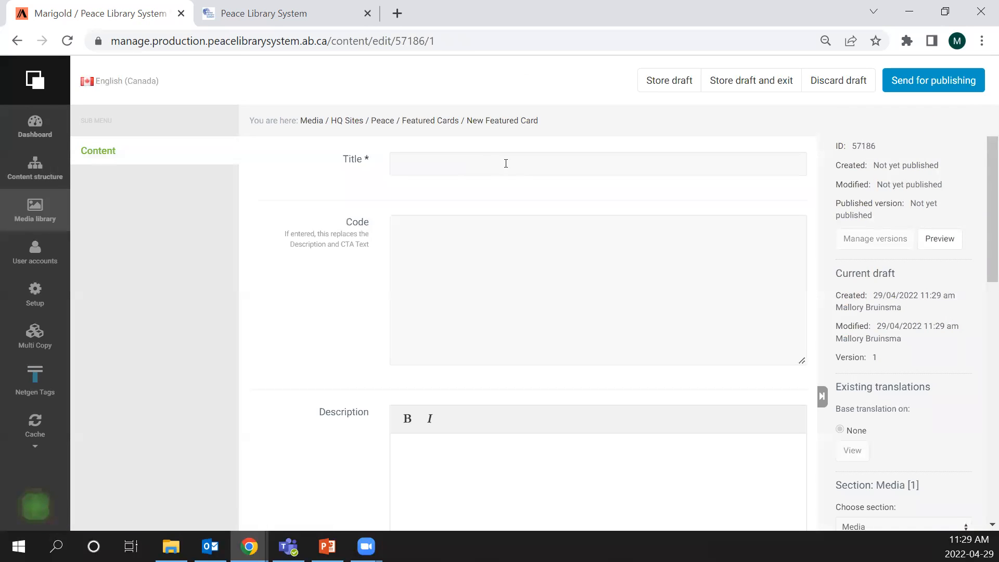
scroll(507, 208, "down", 6)
scroll(563, 244, "down", 3)
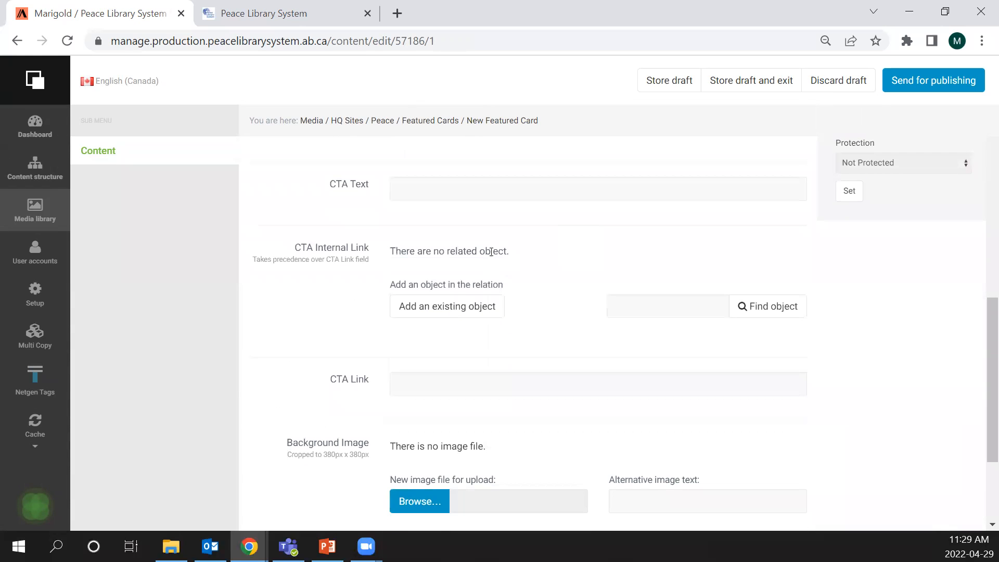
scroll(624, 308, "down", 3)
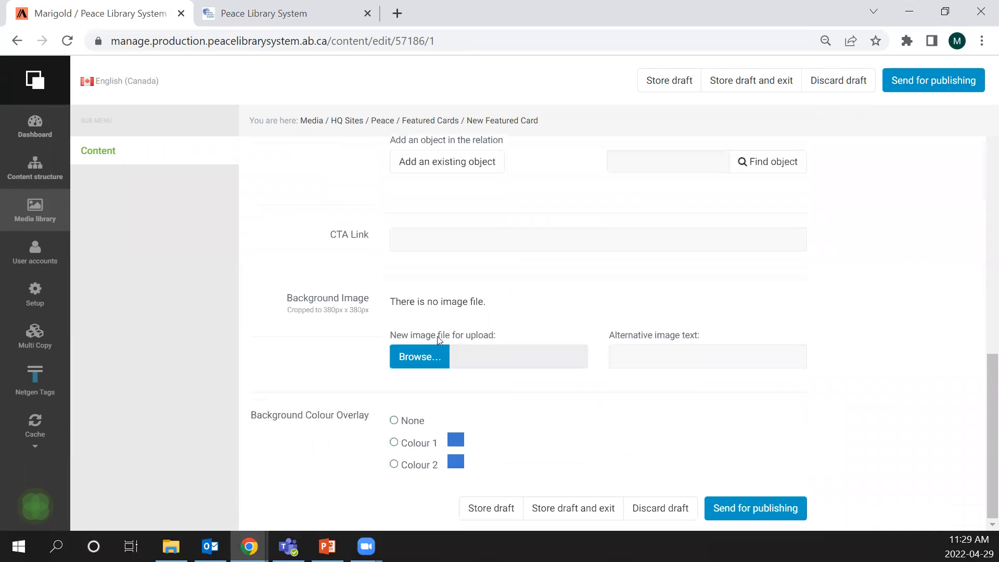
scroll(506, 358, "up", 5)
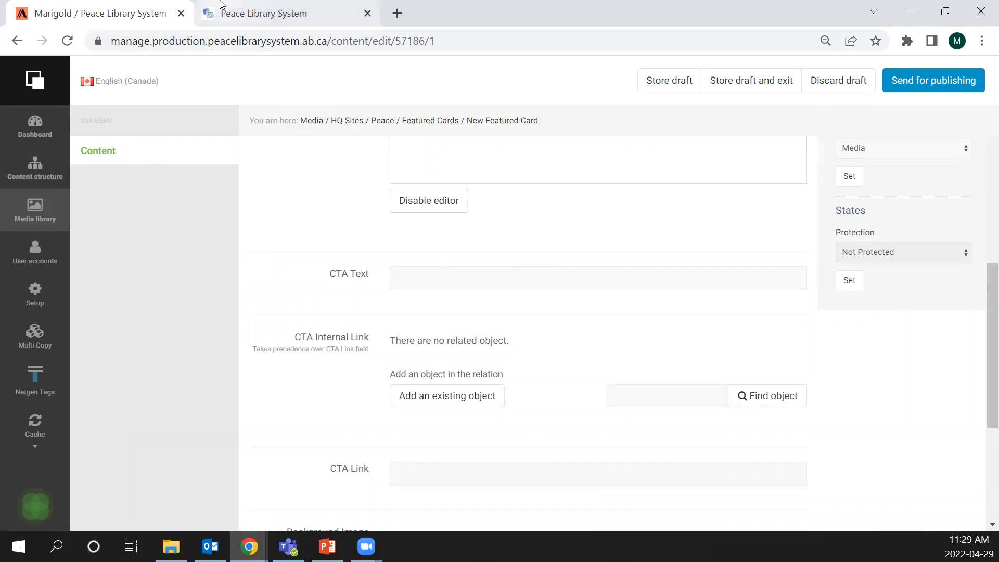
- Check how featured cards look on the public Peace Library System site and discard the new Featured Card draft
left_click(291, 16)
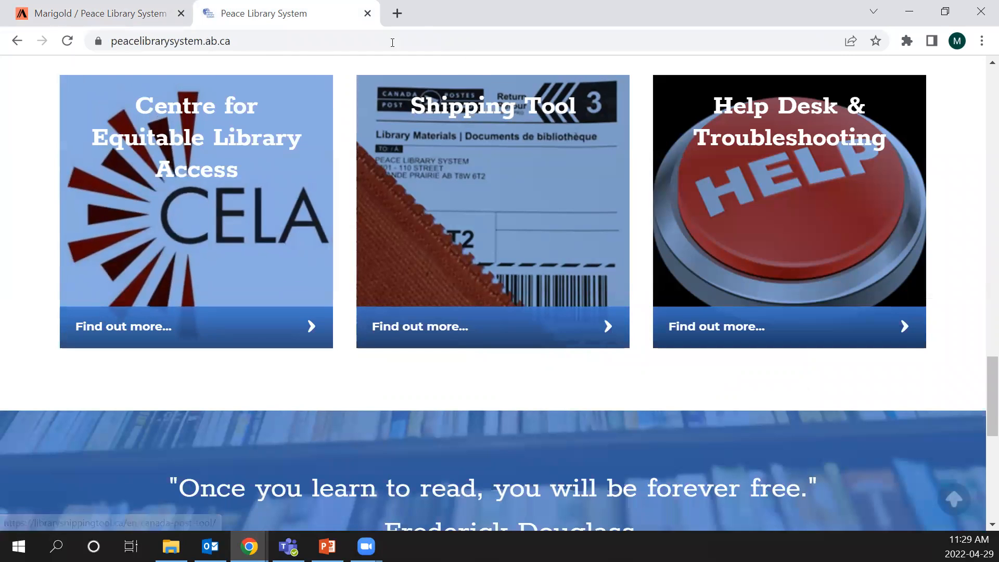
left_click(141, 6)
scroll(676, 289, "up", 10)
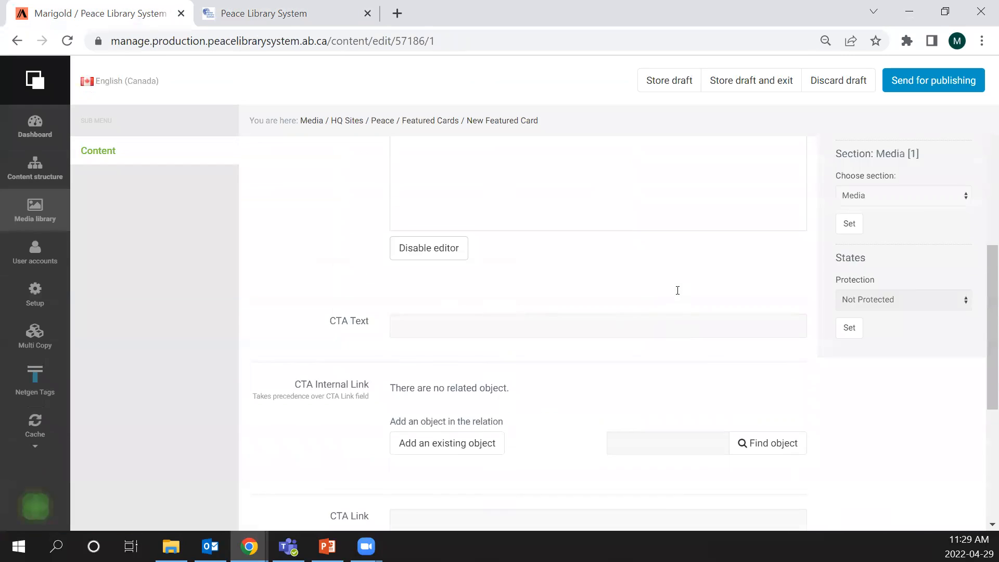
left_click(845, 88)
left_click(579, 130)
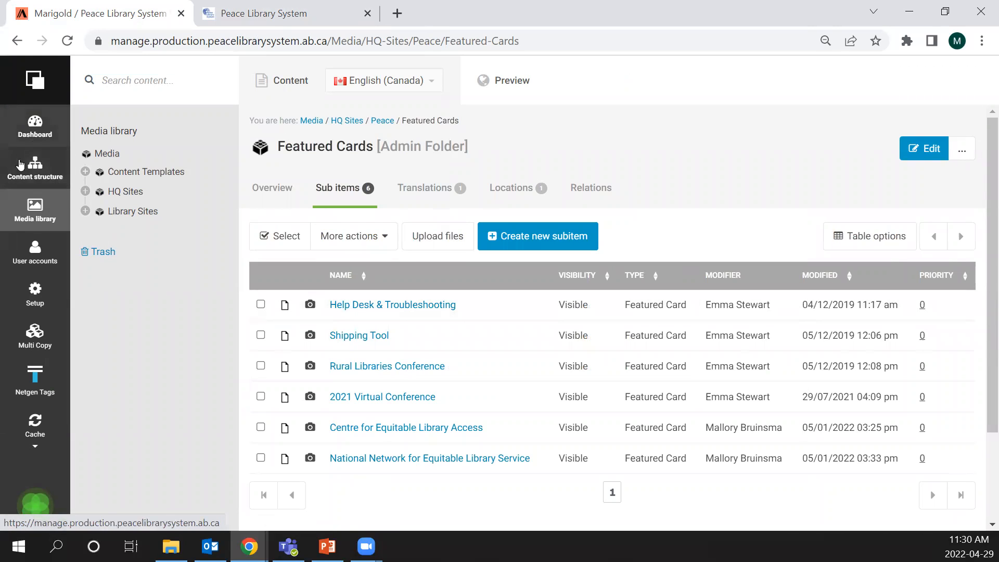
- Open the Book Lists folder of the Peace site under HQ Sites in the content structure
left_click(30, 160)
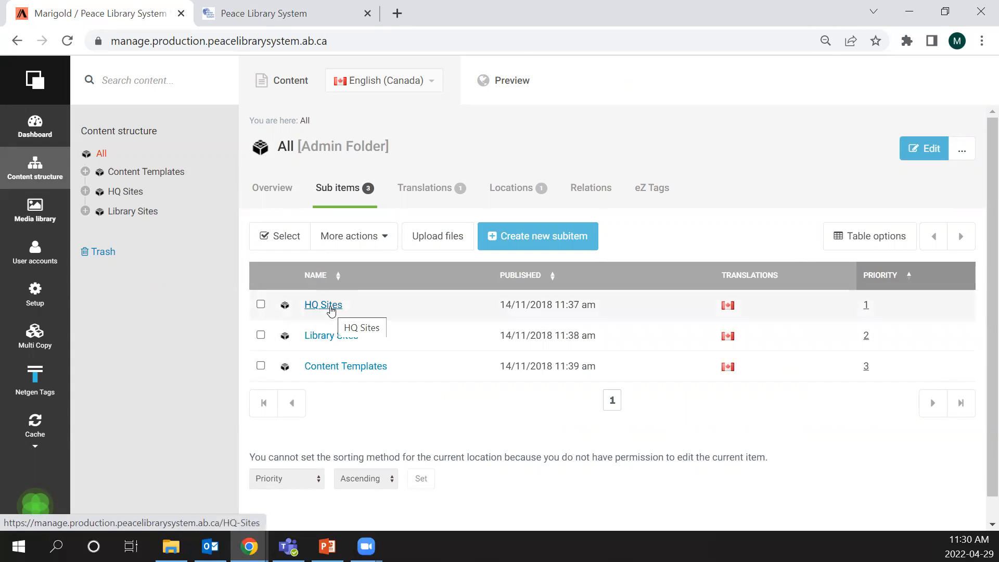
left_click(328, 305)
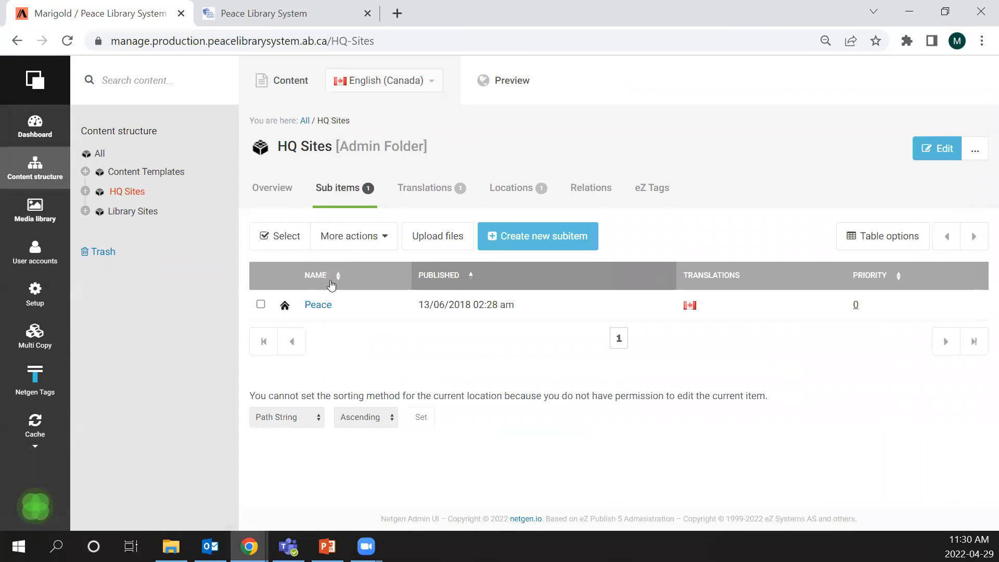
left_click(318, 306)
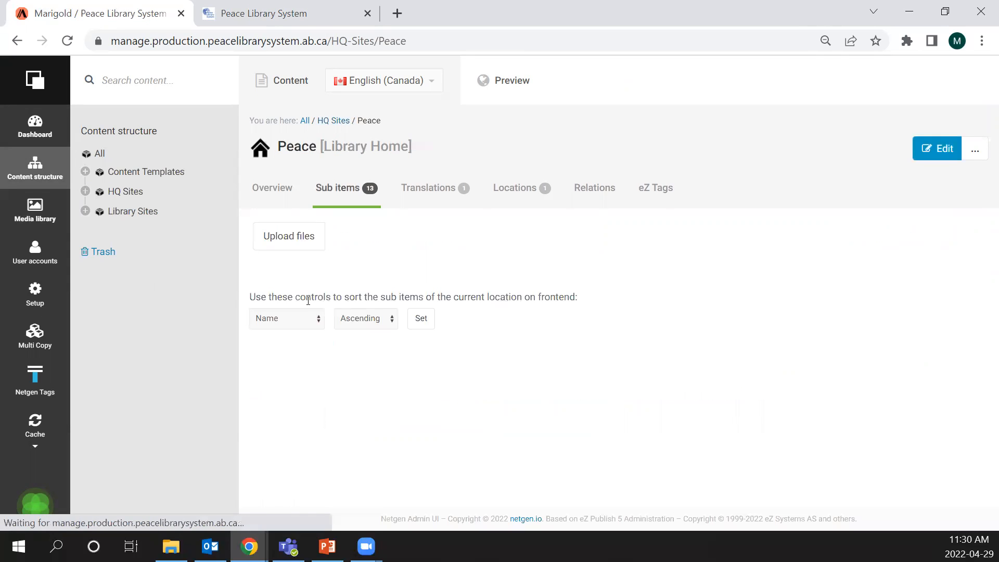
left_click(328, 336)
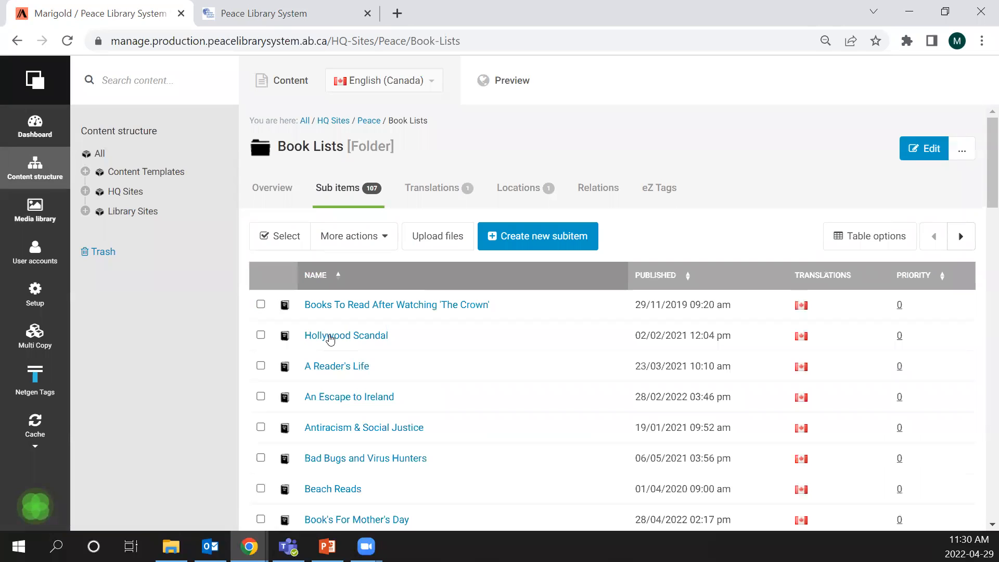
- Start a new Book List and review its title, short description, Read Alike Header and ISBN, UPC, or Control Number fields
left_click(540, 238)
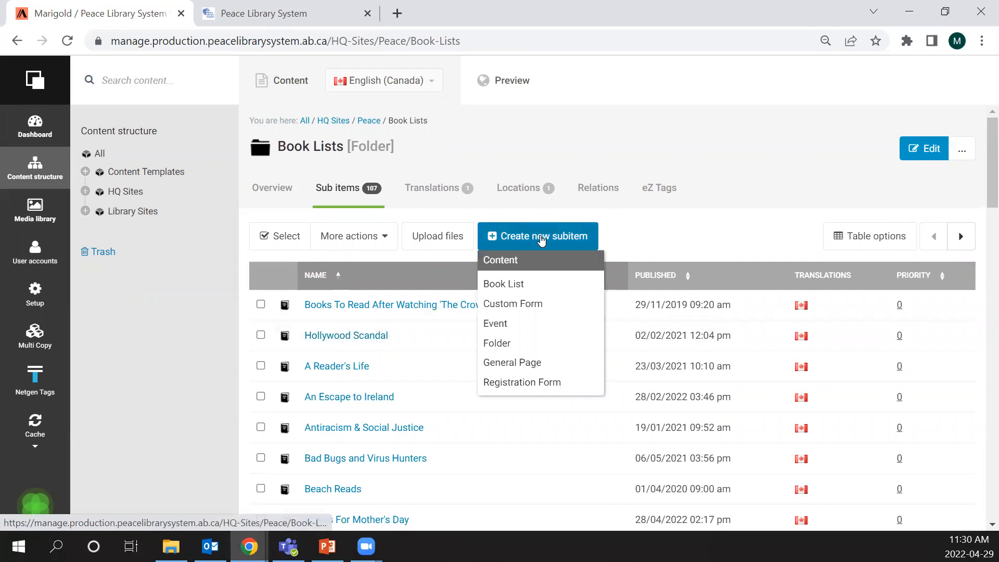
left_click(509, 286)
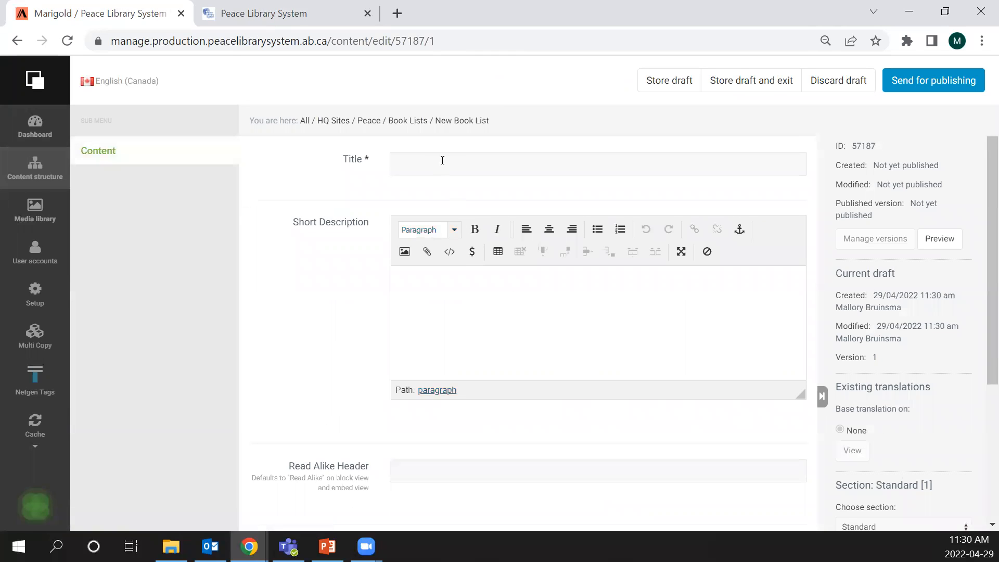
scroll(482, 252, "down", 2)
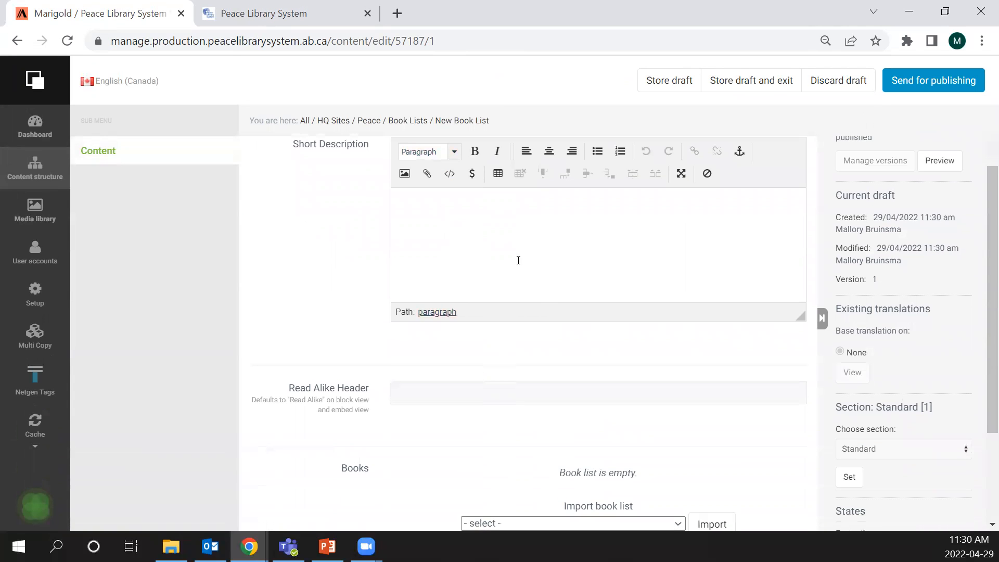
scroll(517, 259, "down", 3)
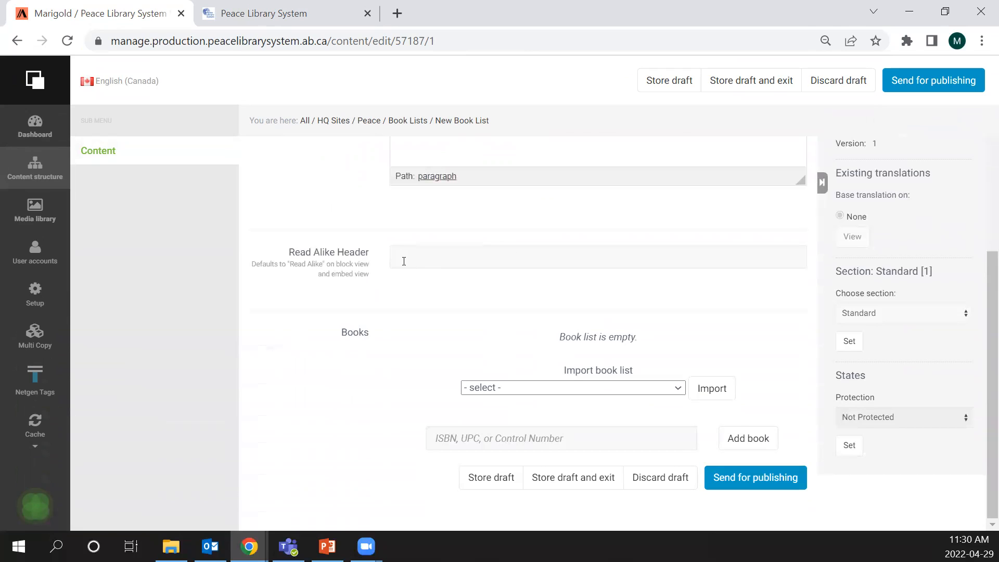
left_click(441, 264)
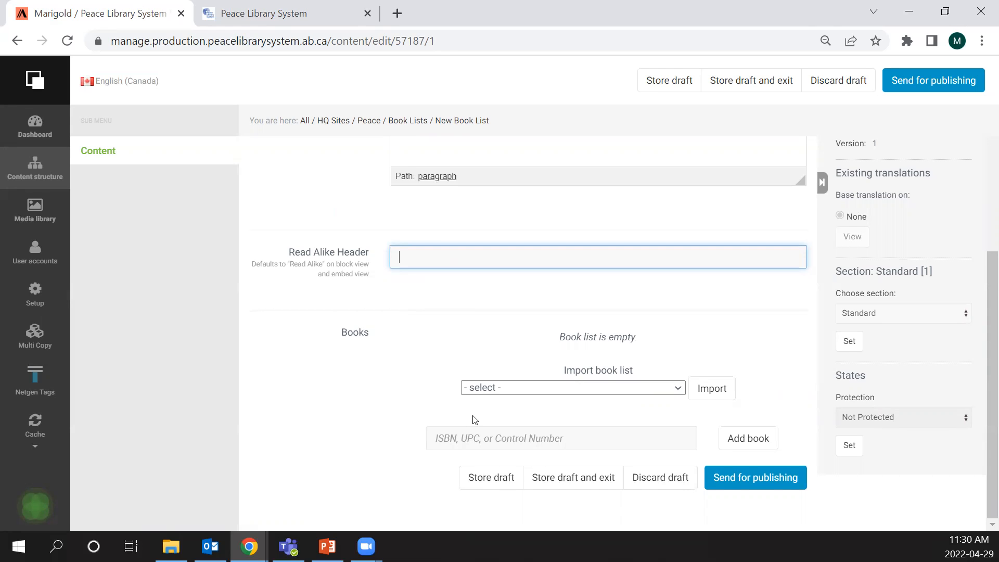
left_click(468, 442)
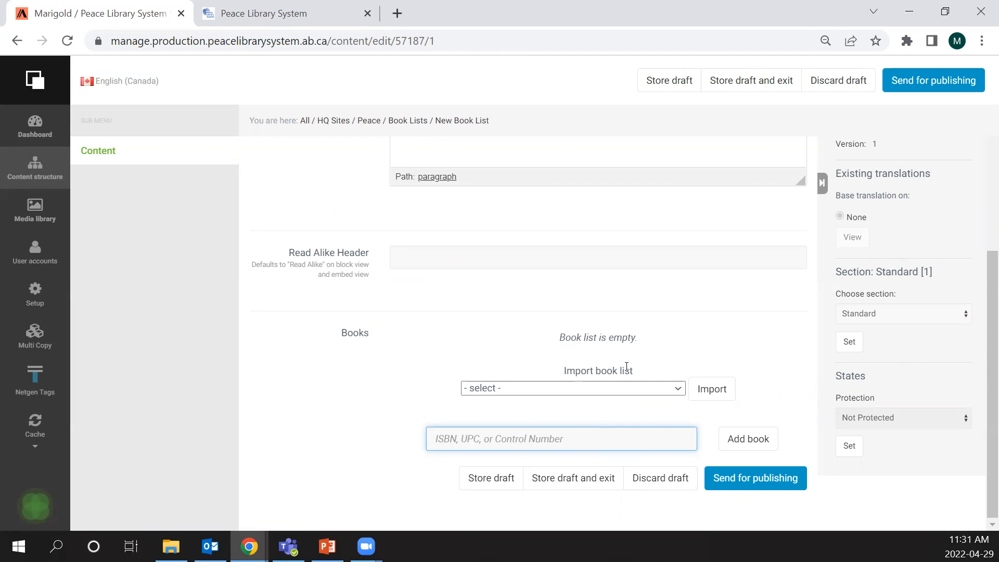
- Import the ready-made Tolkien book list into the new Book List draft
left_click(622, 388)
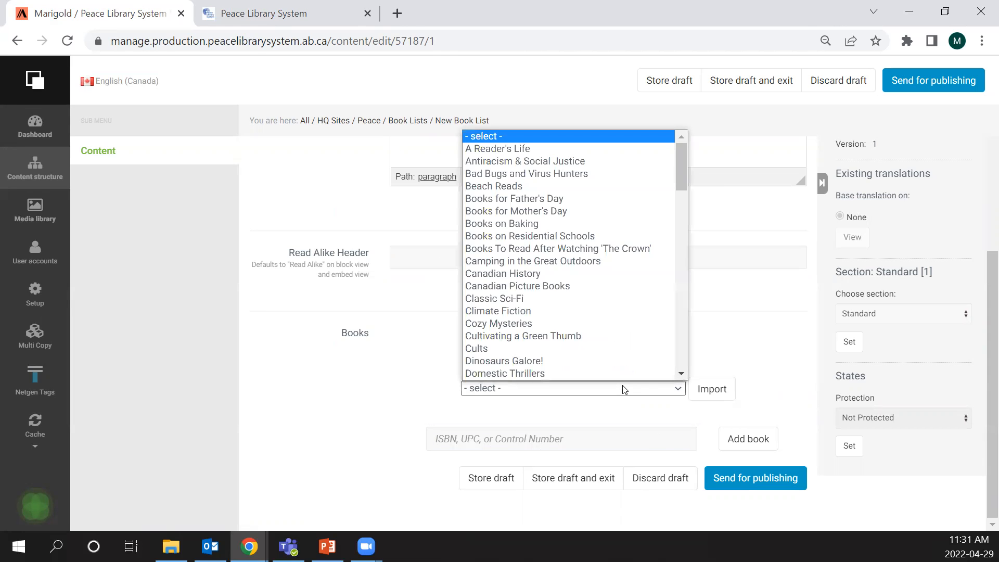
scroll(565, 205, "down", 15)
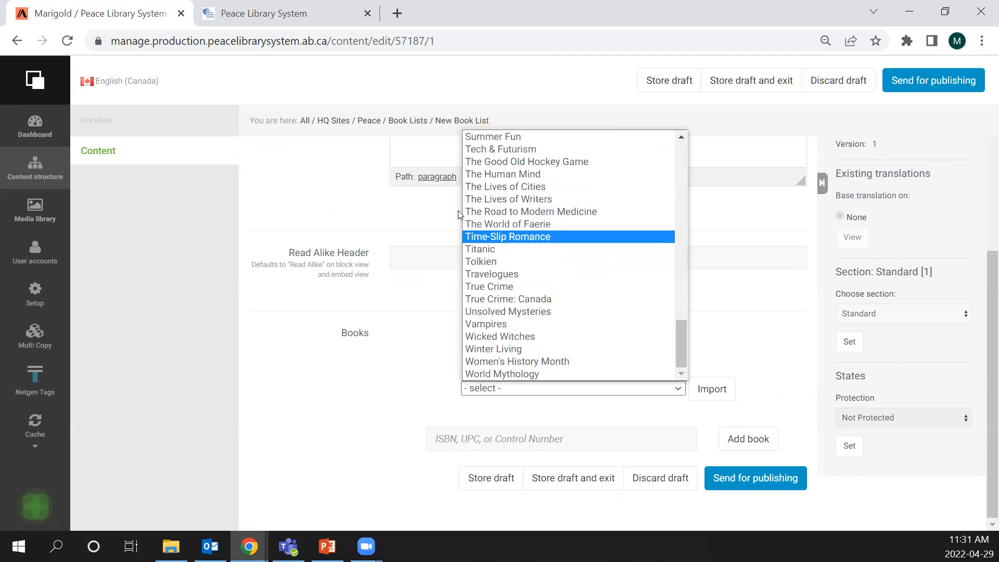
left_click(505, 261)
left_click(724, 399)
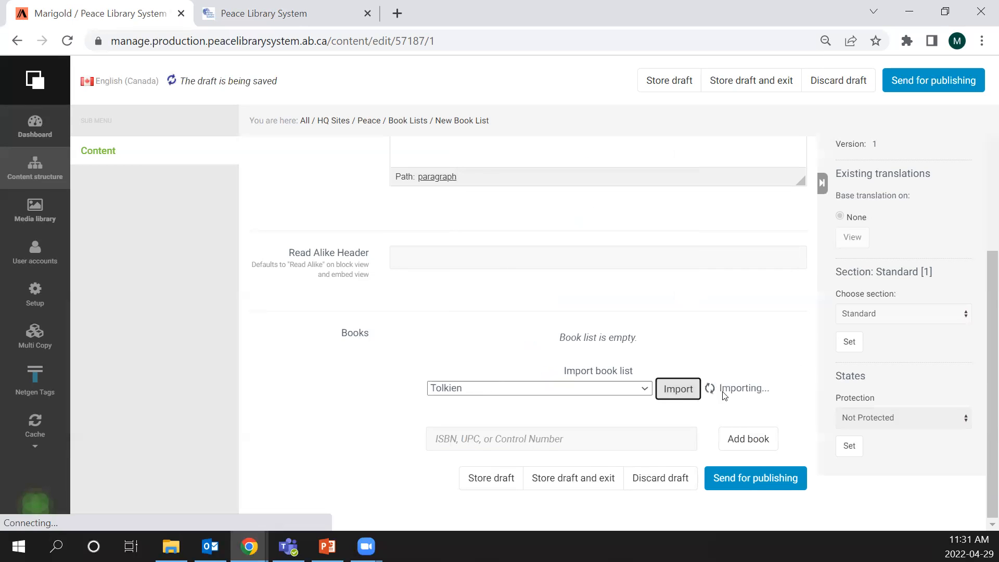
- Review the imported Tolkien books and their remove and feature options, and discard the Book List draft
scroll(319, 346, "down", 3)
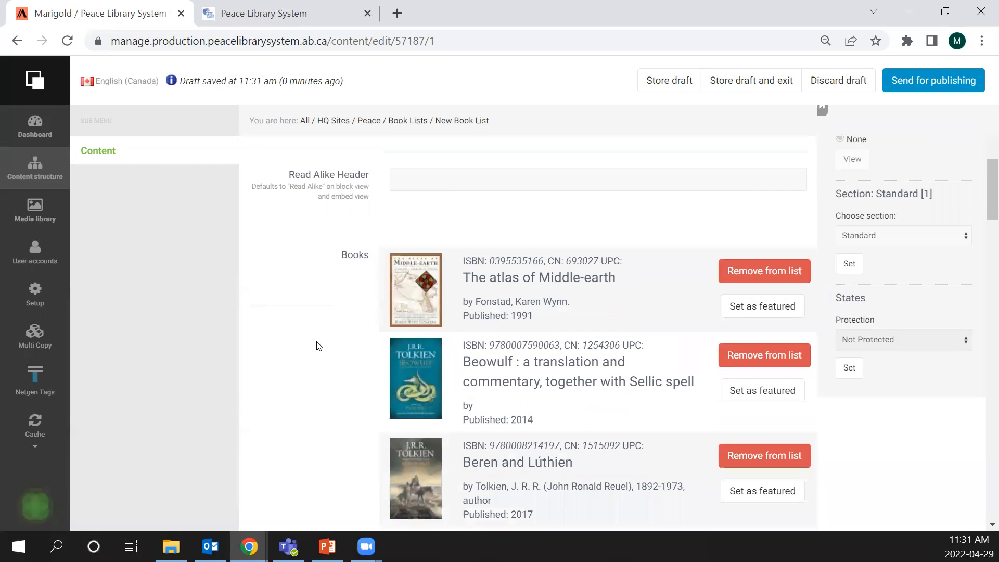
scroll(412, 242, "down", 15)
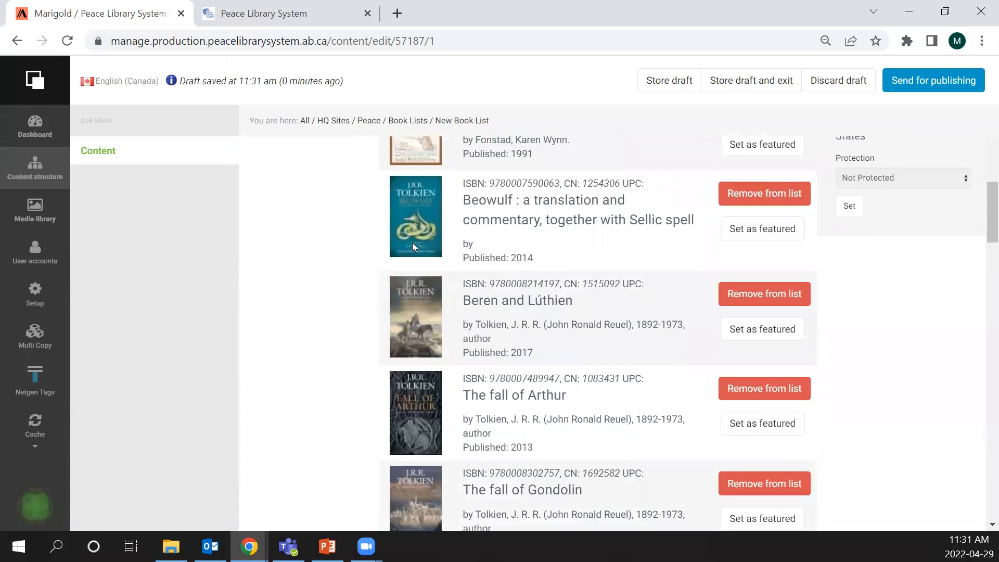
scroll(412, 243, "down", 20)
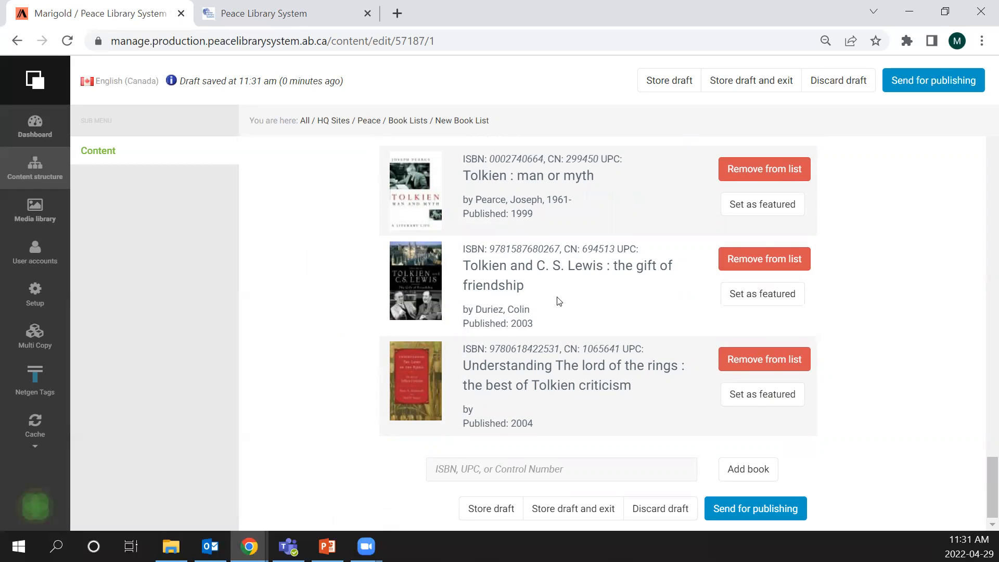
scroll(471, 381, "up", 1)
scroll(471, 380, "up", 15)
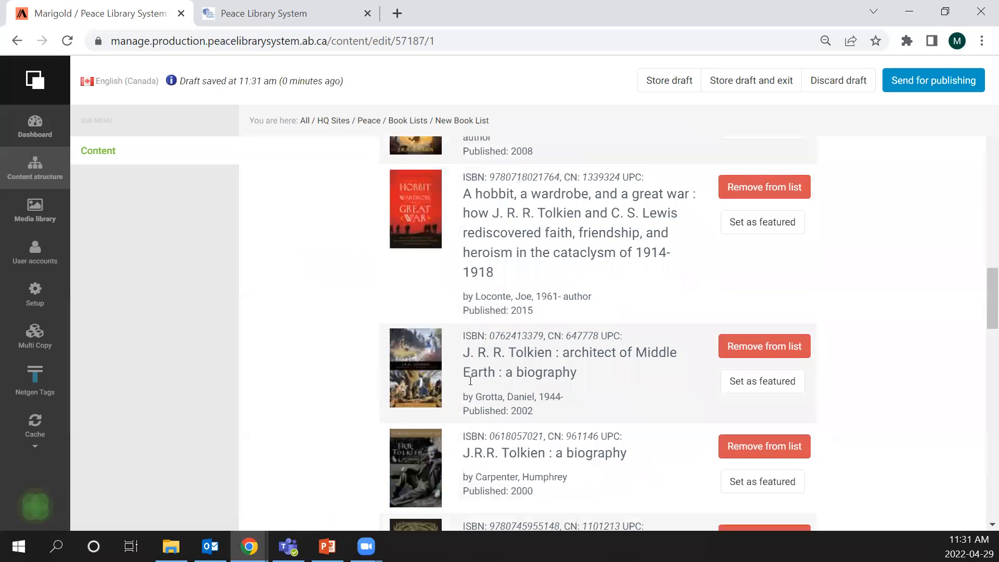
scroll(471, 381, "up", 5)
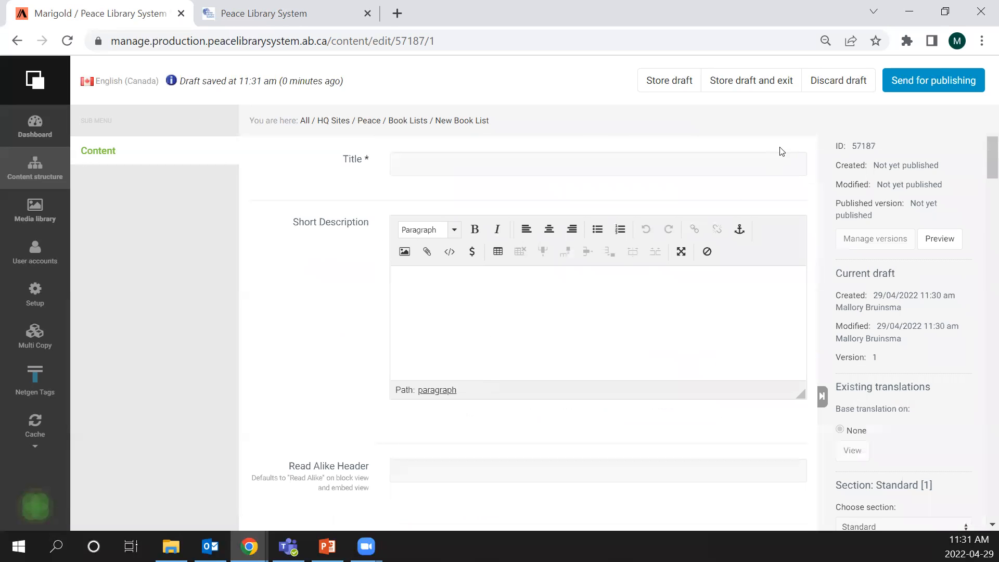
left_click(861, 84)
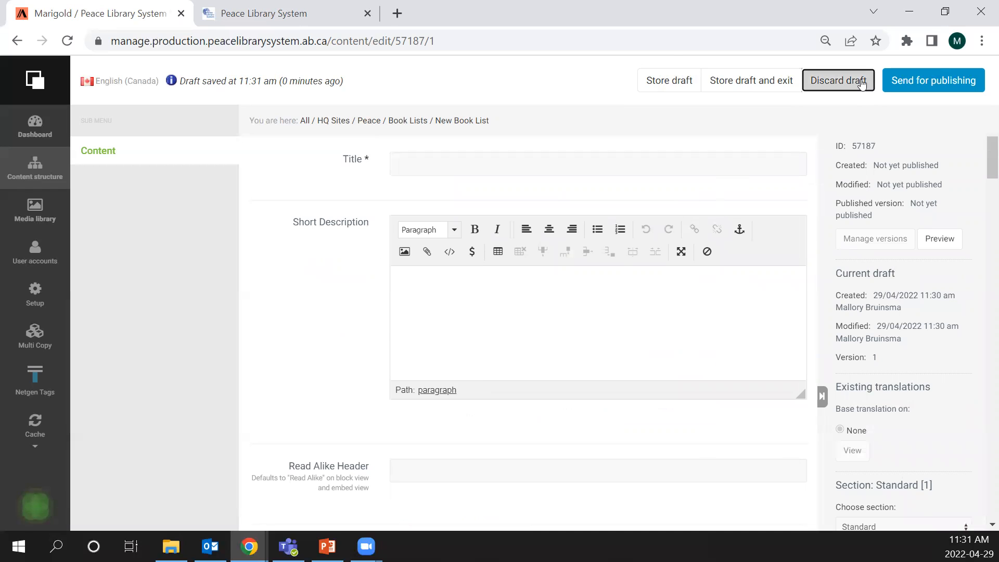
left_click(575, 129)
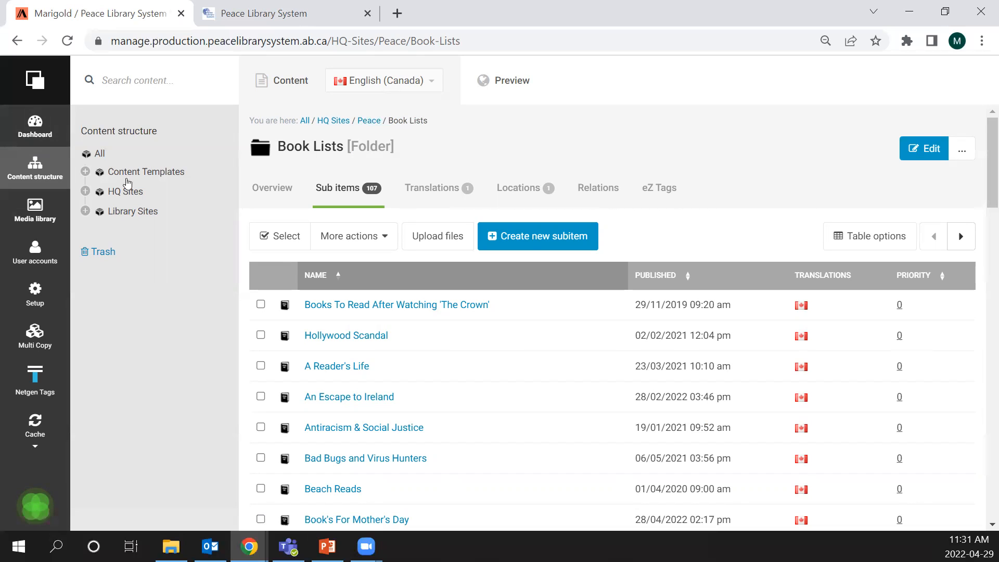
- Open the Peace library home under HQ Sites in the content structure
left_click(39, 172)
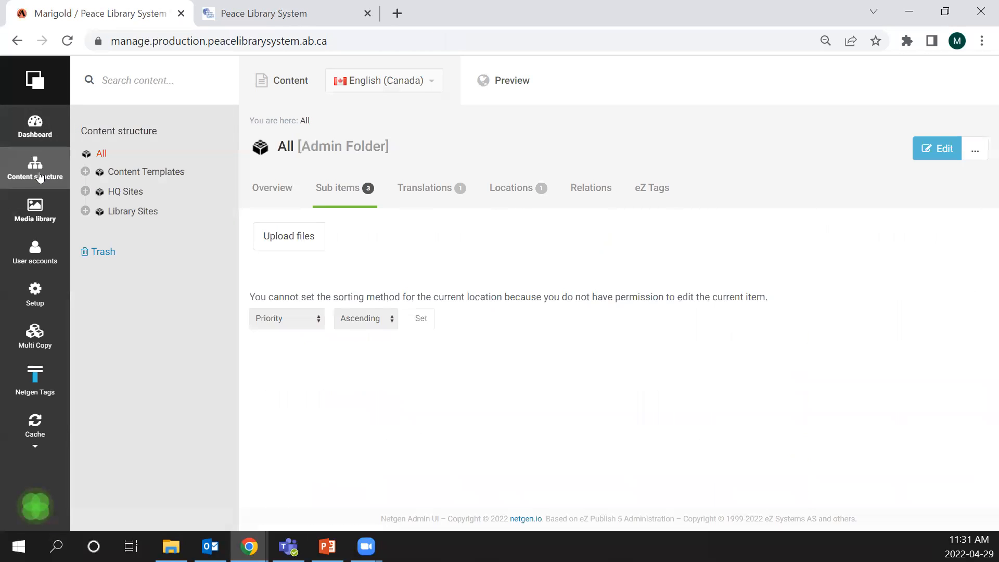
left_click(327, 305)
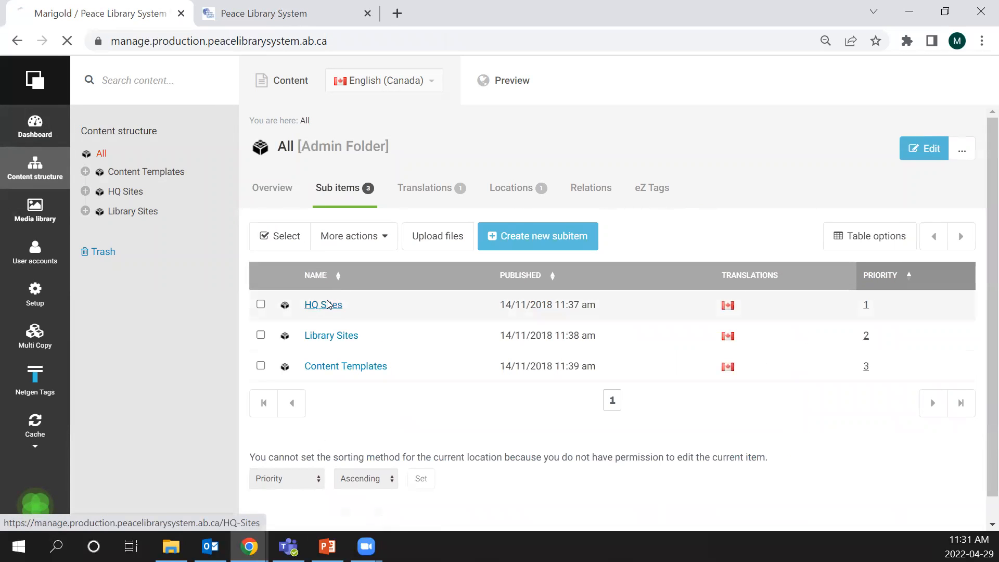
left_click(319, 305)
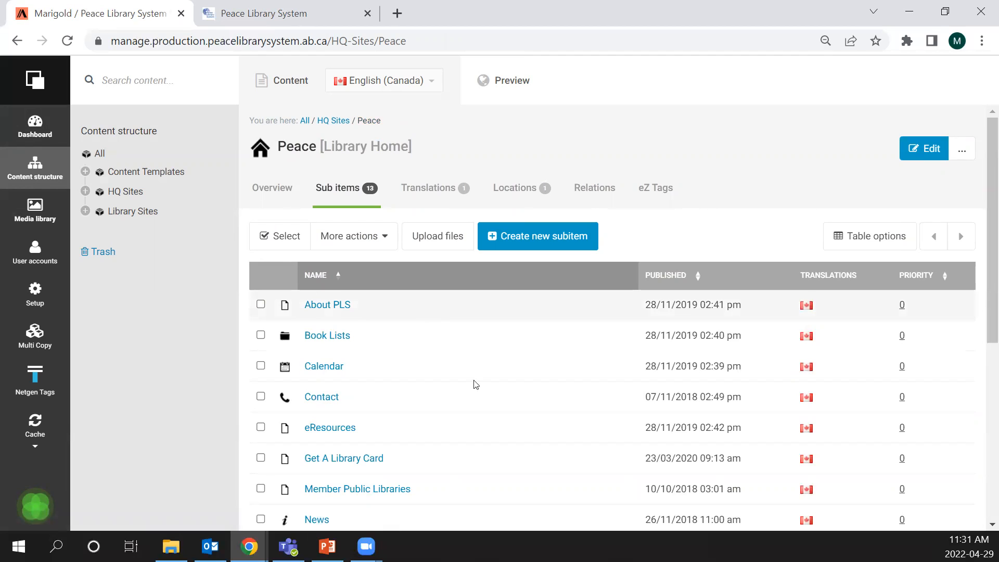
- Examine the About PLS and Our Services navigation menus on the public Peace Library System site
left_click(290, 7)
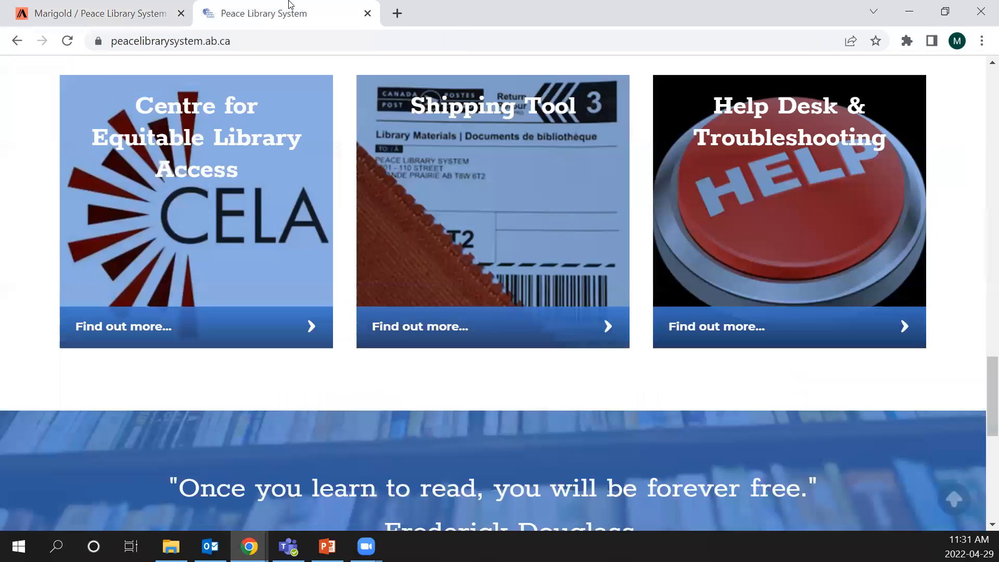
scroll(768, 388, "up", 15)
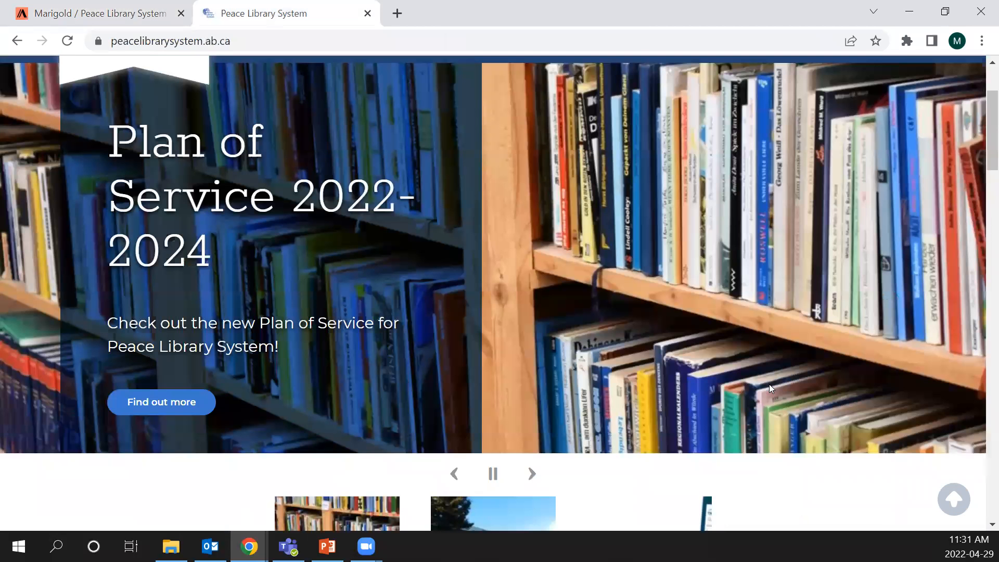
scroll(699, 348, "up", 3)
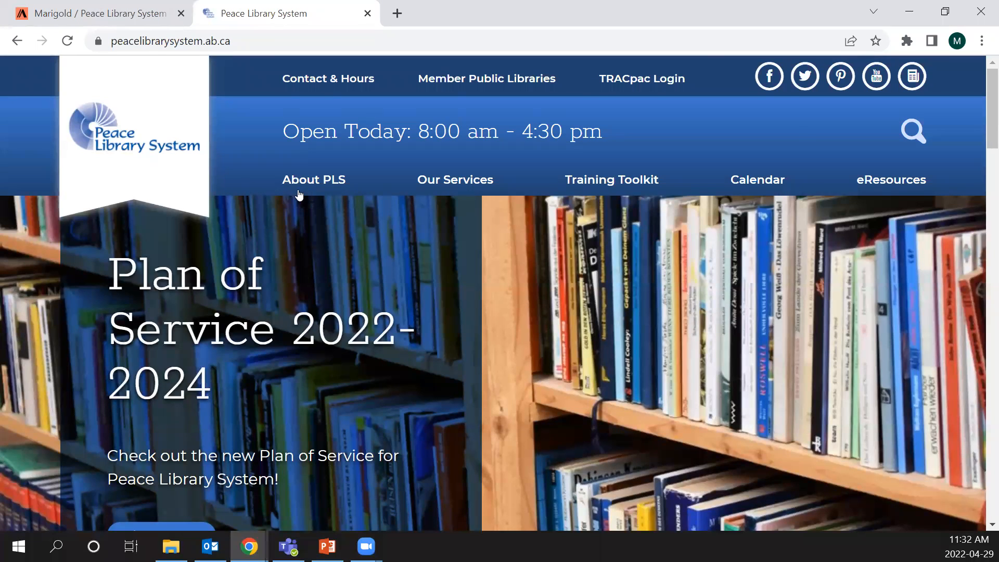
mouse_move(300, 192)
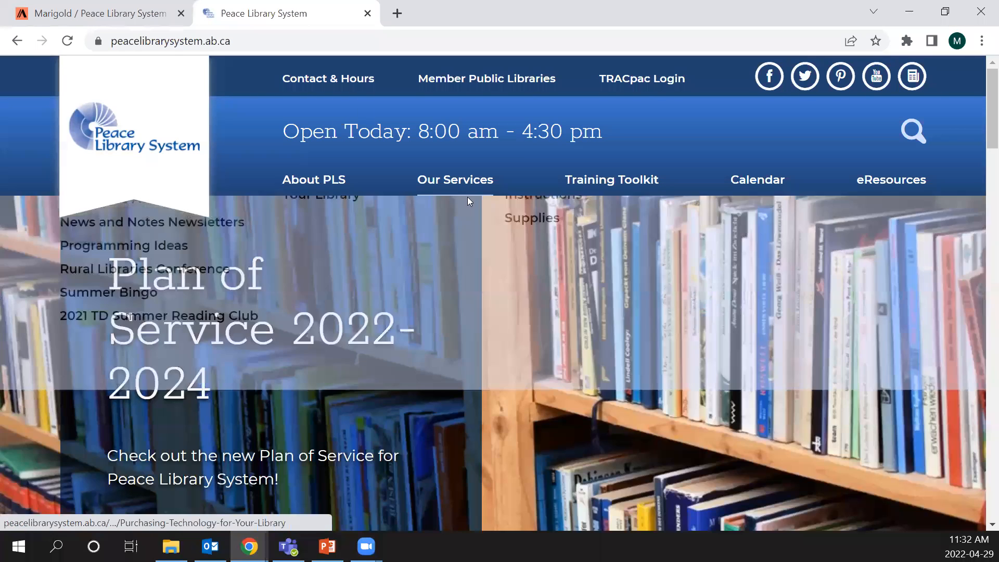
mouse_move(467, 193)
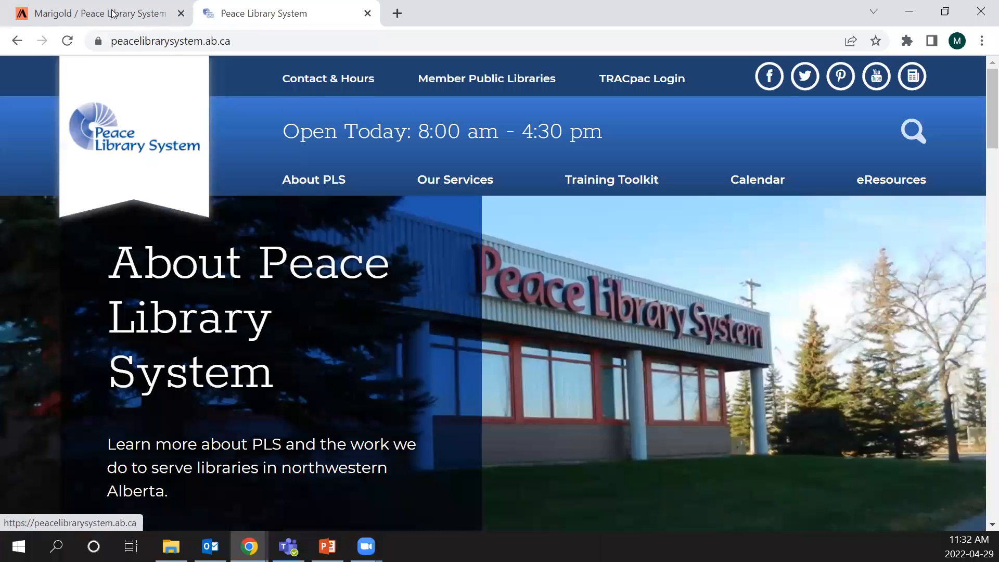
- Open the About PLS page in the Peace site's content structure and compare its sub items with the public site's menu
left_click(99, 13)
scroll(392, 263, "down", 5)
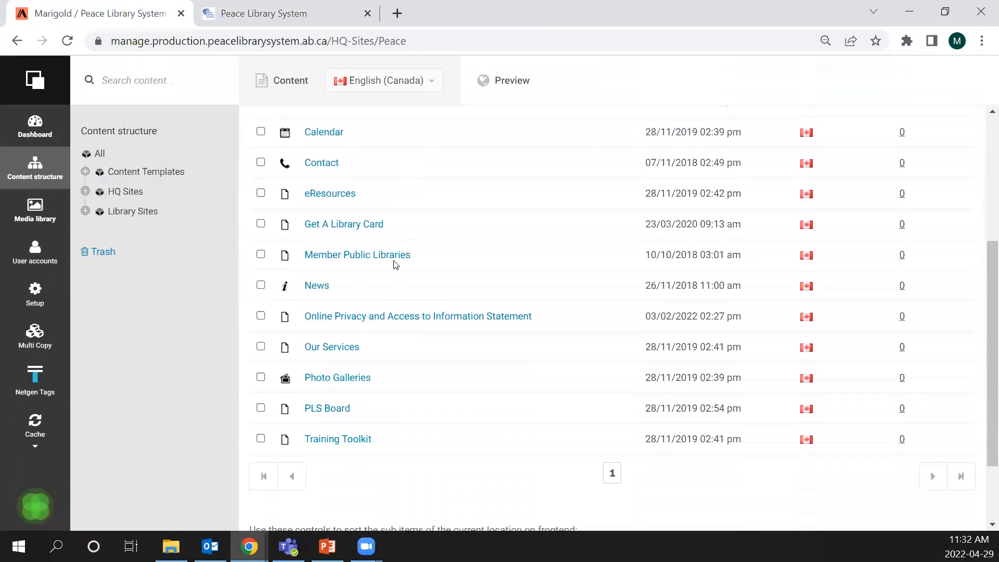
scroll(394, 261, "up", 2)
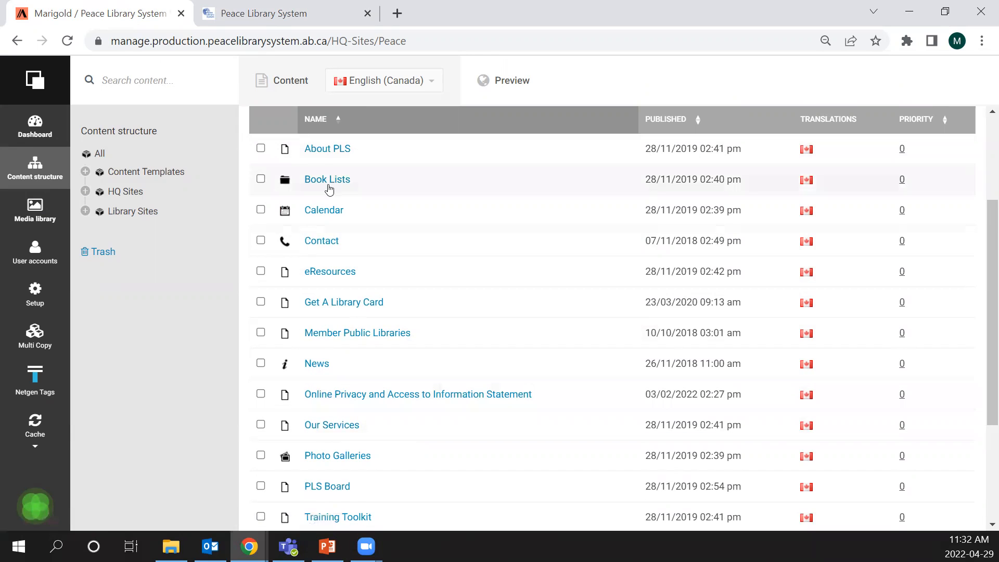
left_click(327, 150)
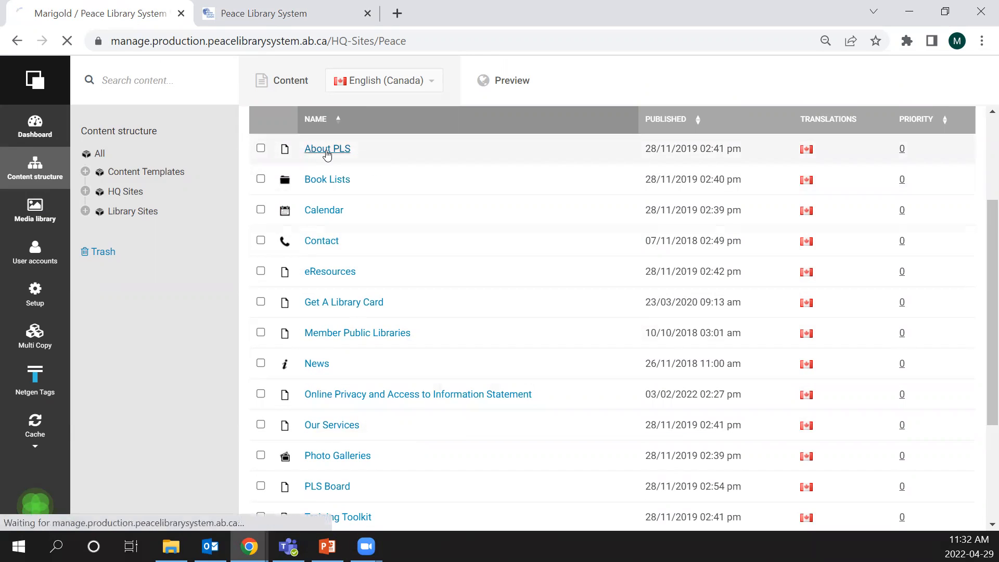
scroll(327, 155, "down", 3)
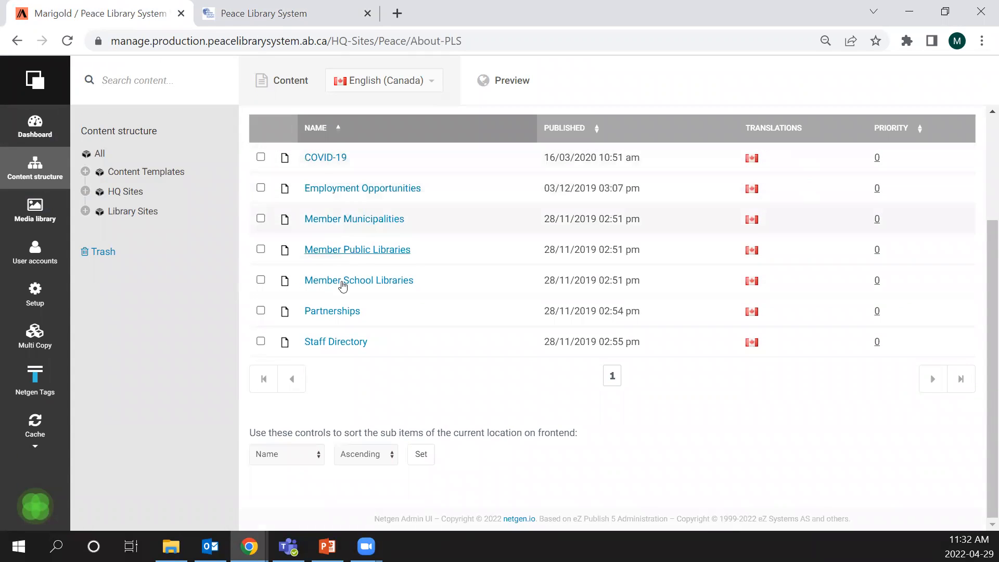
left_click(287, 13)
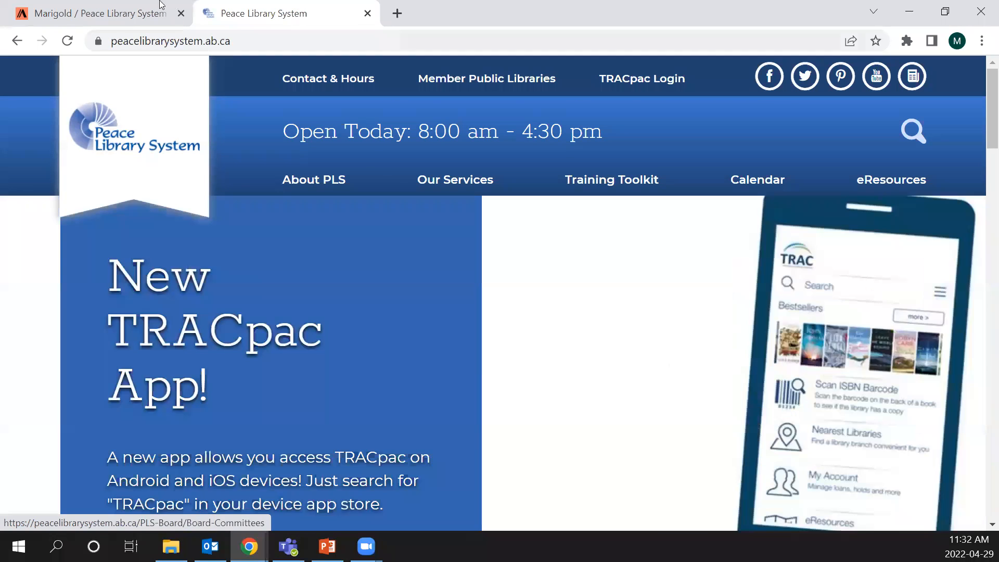
left_click(131, 5)
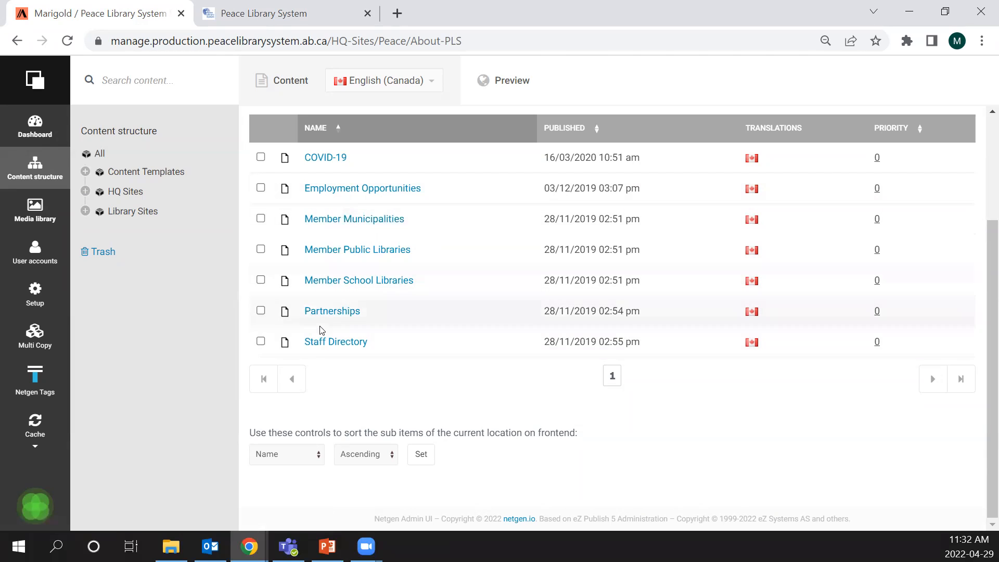
- Open the Staff Directory page for editing and review its Title, Static Link, Hero Image, Hero Image from Library and Body fields
left_click(318, 345)
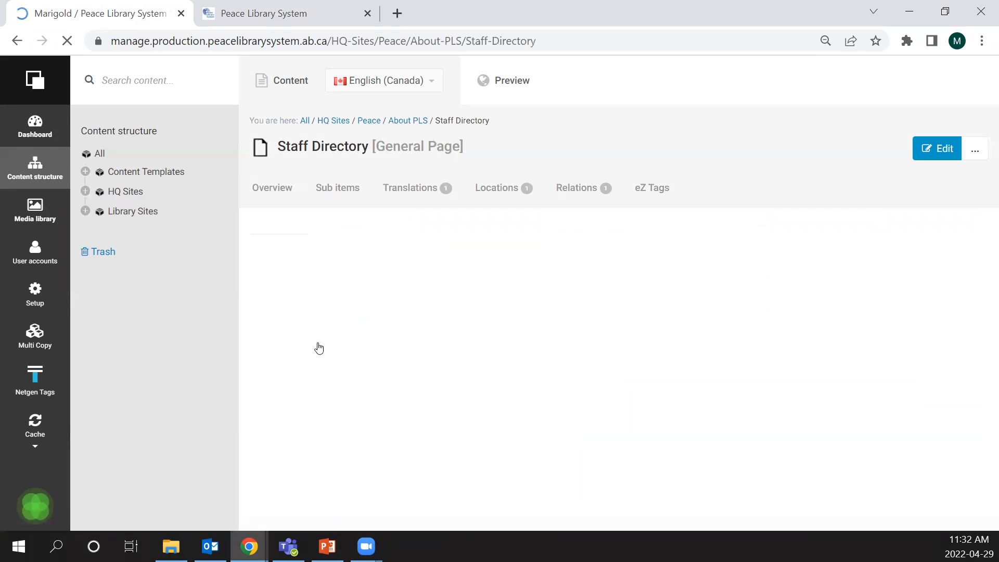
left_click(930, 150)
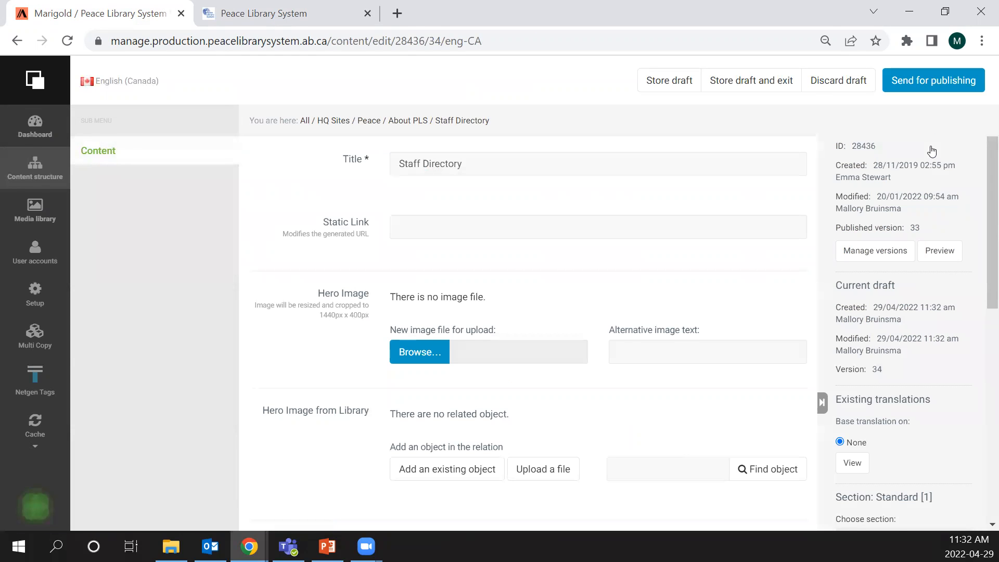
scroll(315, 250, "down", 6)
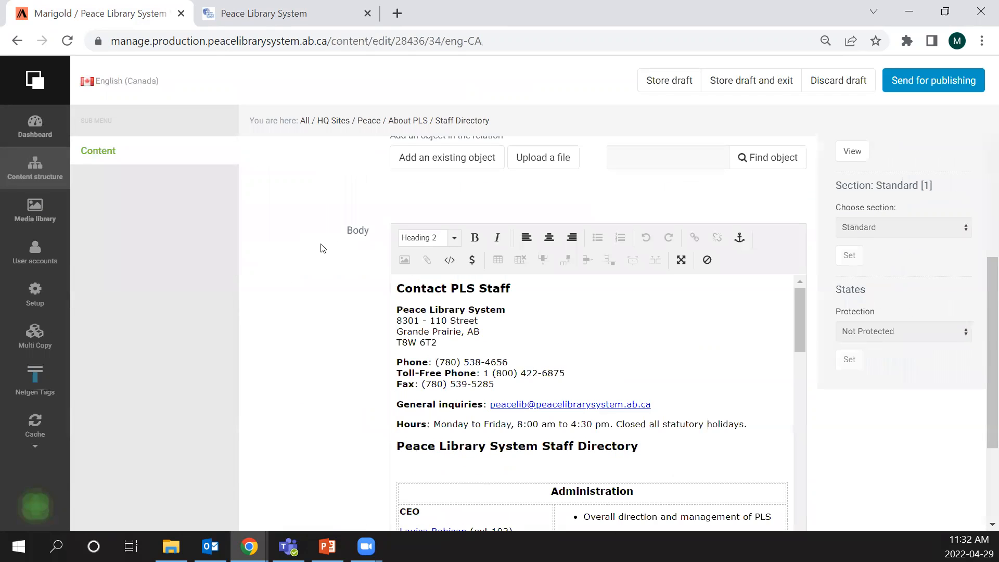
scroll(315, 246, "up", 6)
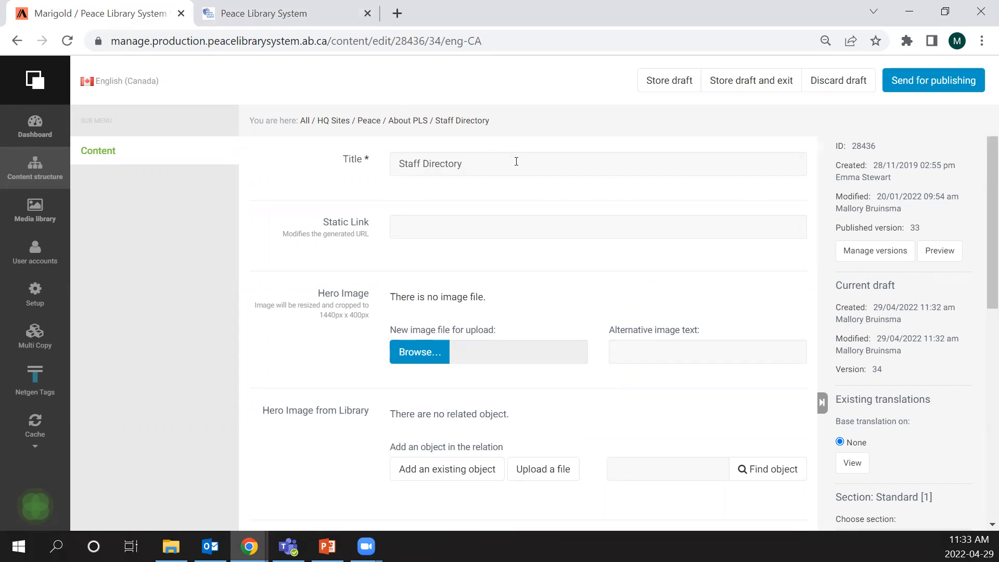
scroll(338, 182, "down", 1)
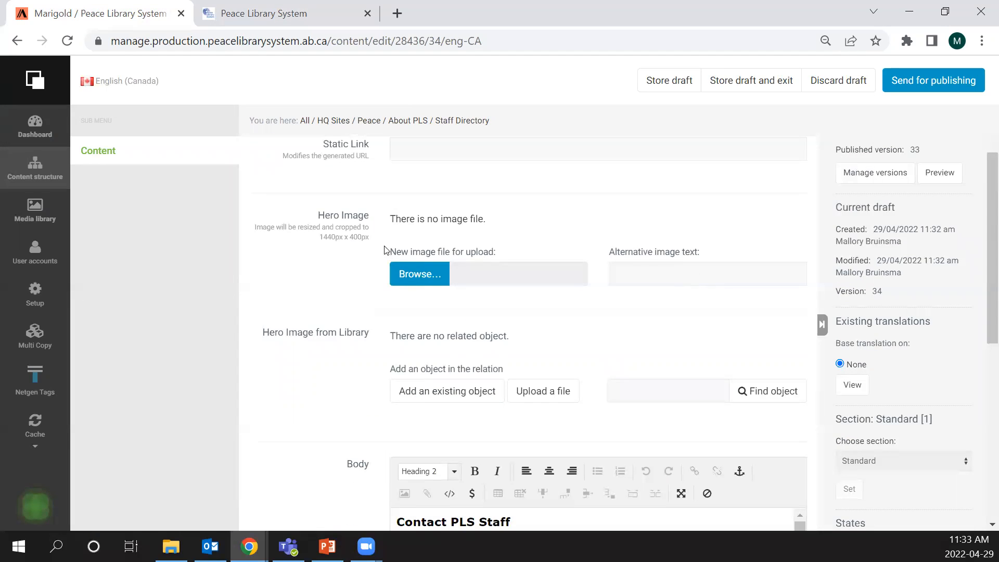
scroll(359, 214, "up", 1)
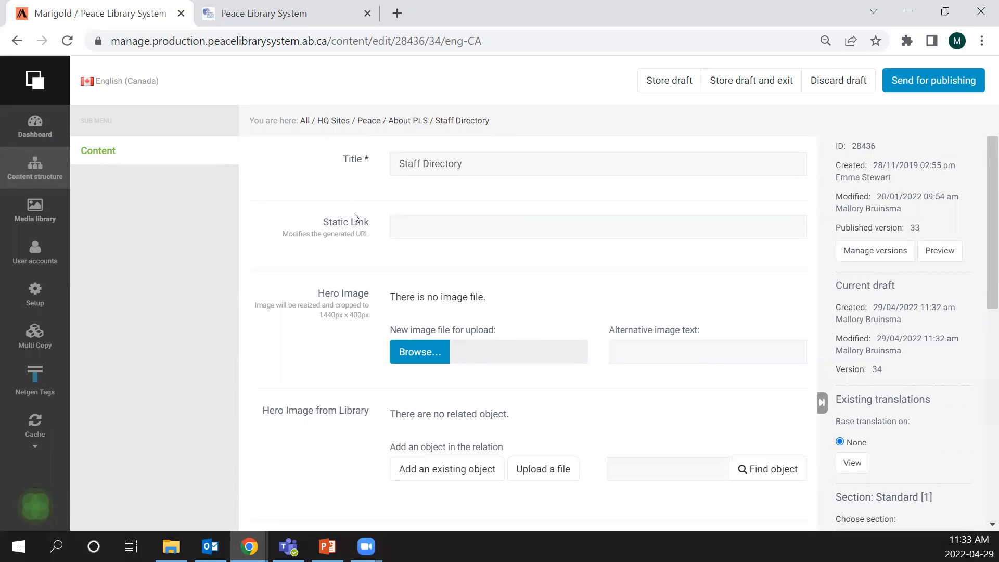
scroll(354, 218, "down", 2)
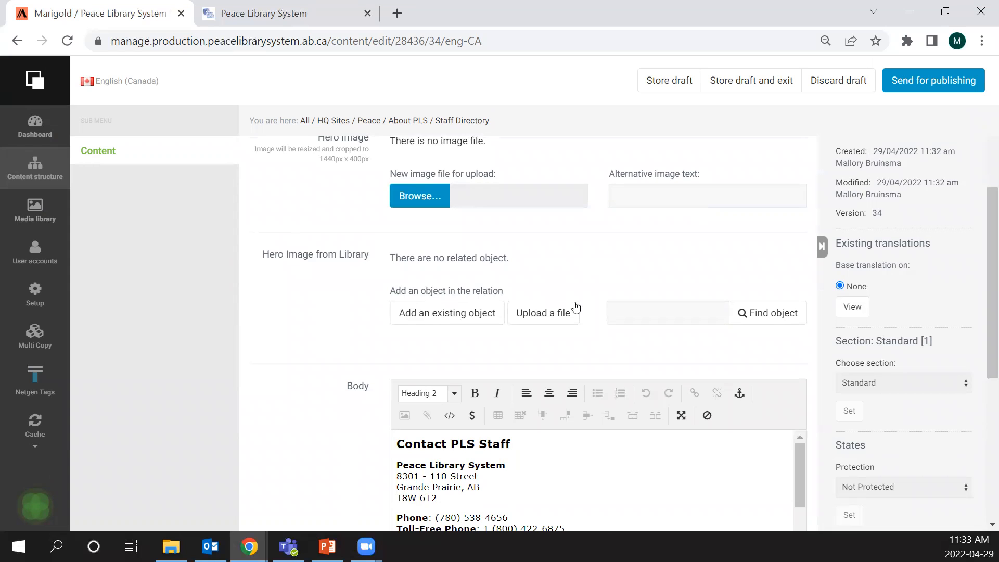
scroll(251, 385, "down", 4)
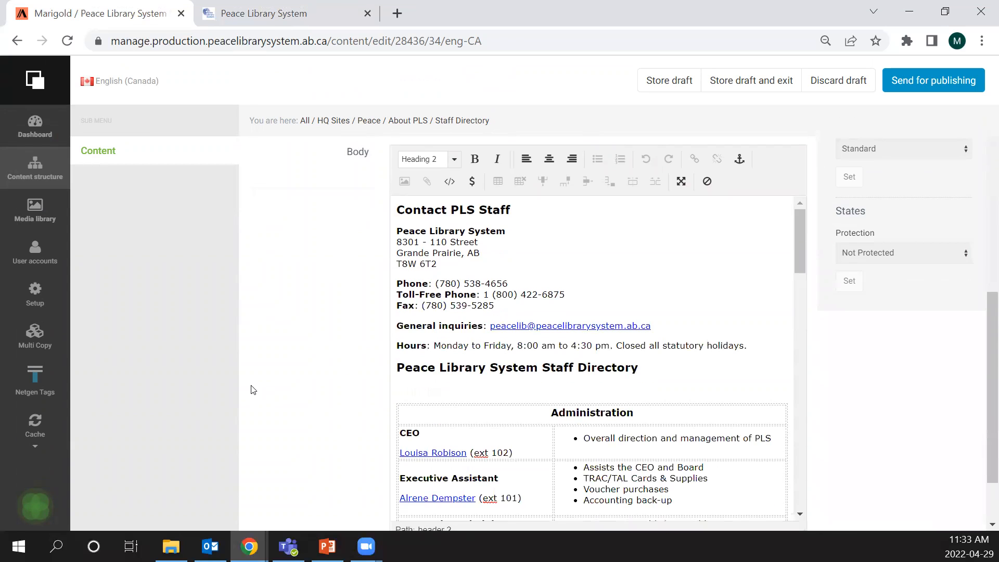
scroll(251, 386, "up", 1)
- Add a blank line at the end of the Staff Directory body, review the available custom tag types, and insert none
left_click_drag(795, 240, 650, 531)
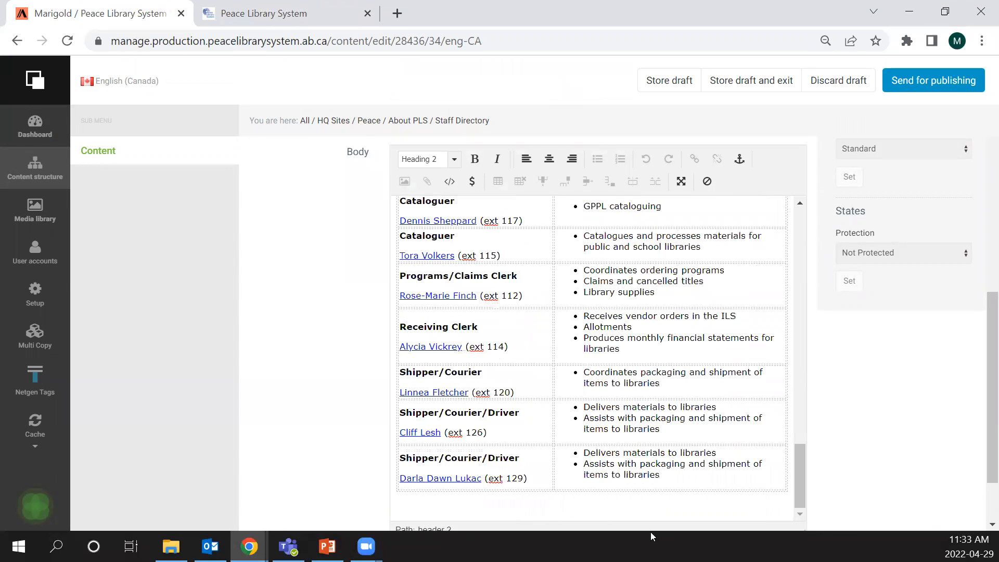
left_click(593, 504)
key("Return")
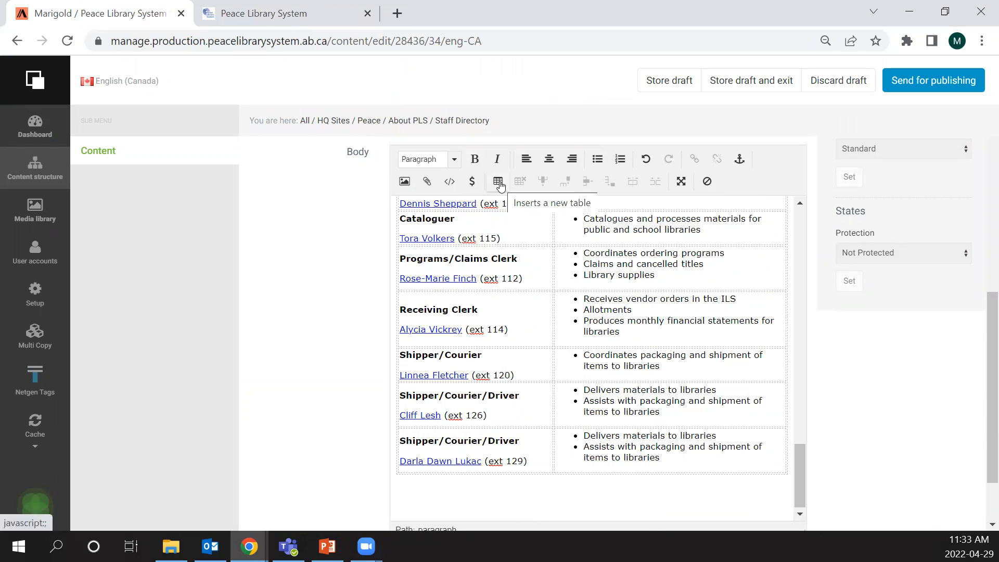
left_click(450, 183)
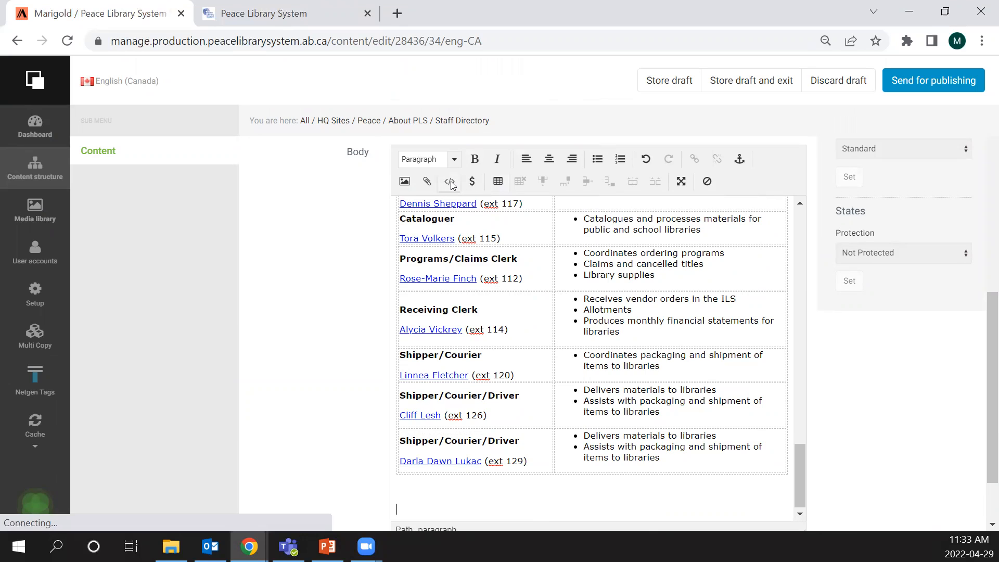
left_click(410, 217)
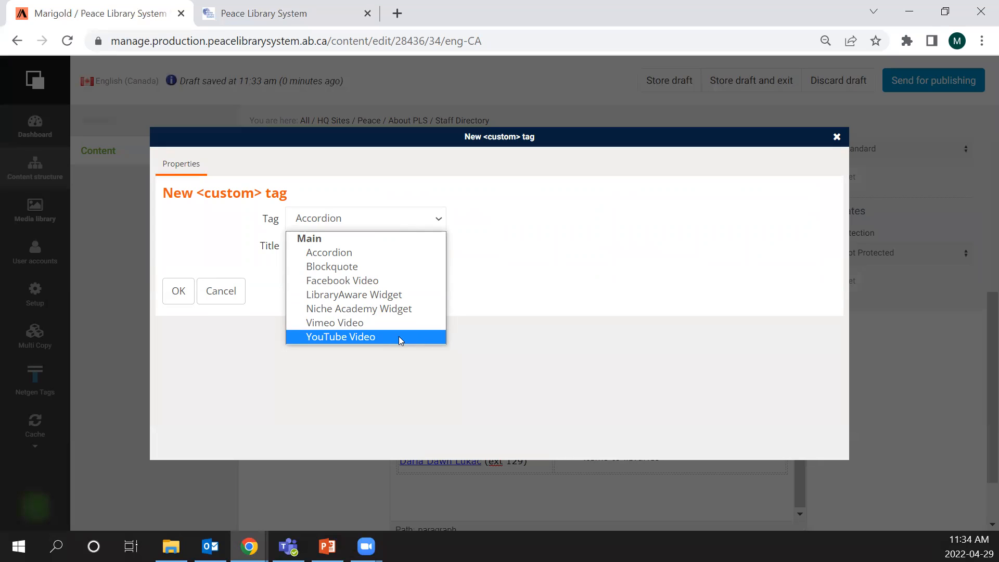
left_click(549, 252)
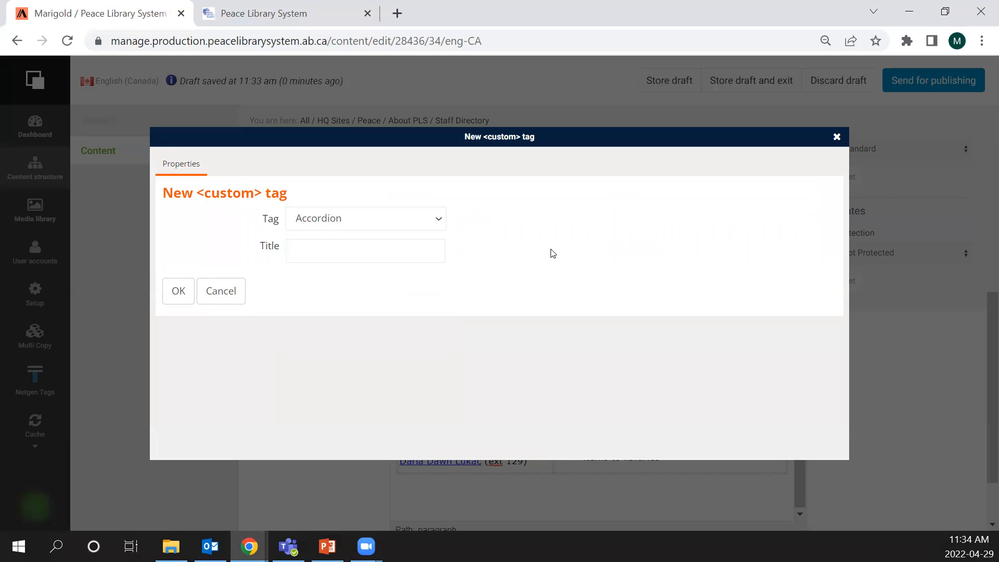
left_click(836, 136)
- Review the link settings for the bold "Peace Library System" text under Contact PLS Staff without adding a link
scroll(469, 348, "up", 8)
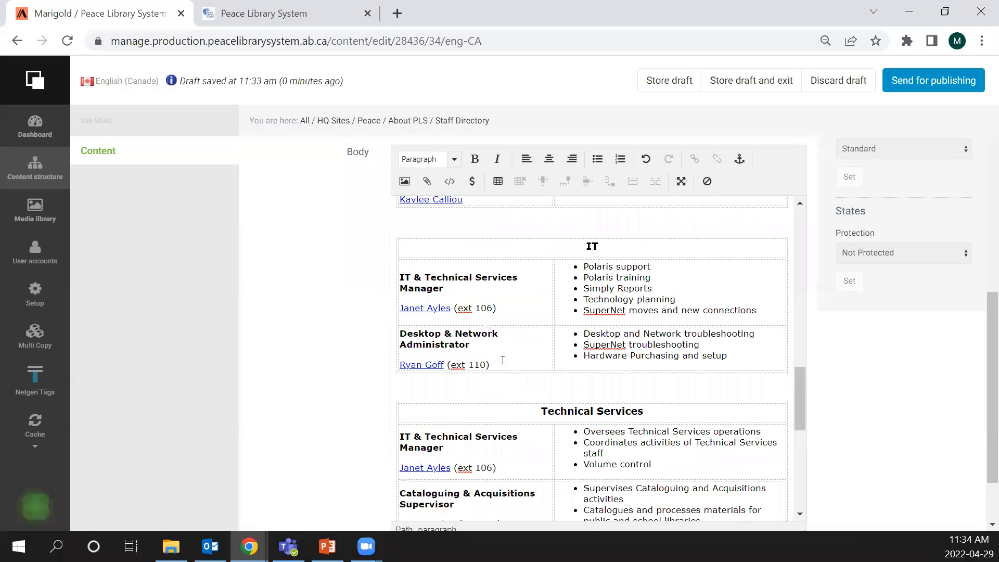
scroll(503, 360, "up", 15)
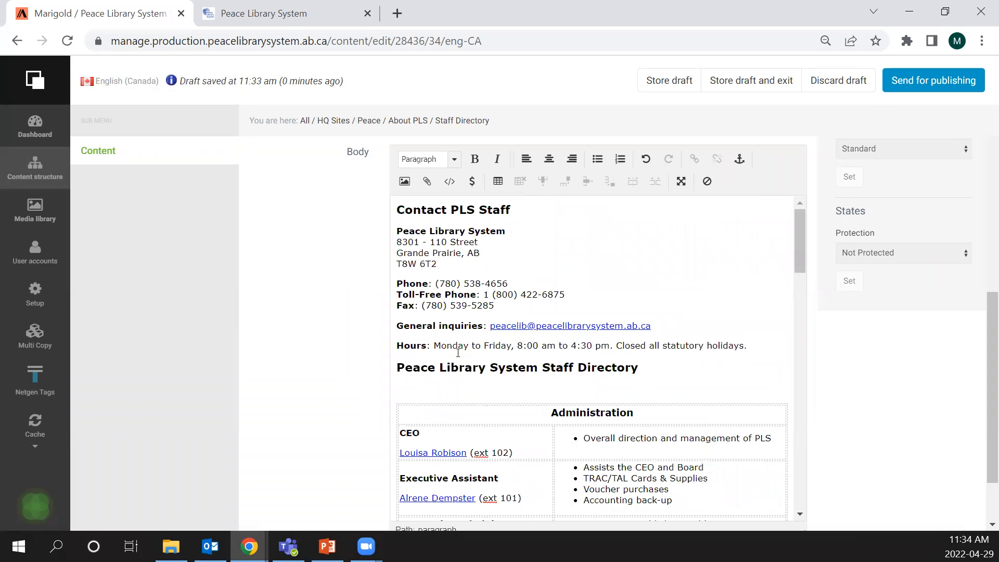
scroll(444, 278, "up", 3)
left_click_drag(513, 386, 396, 387)
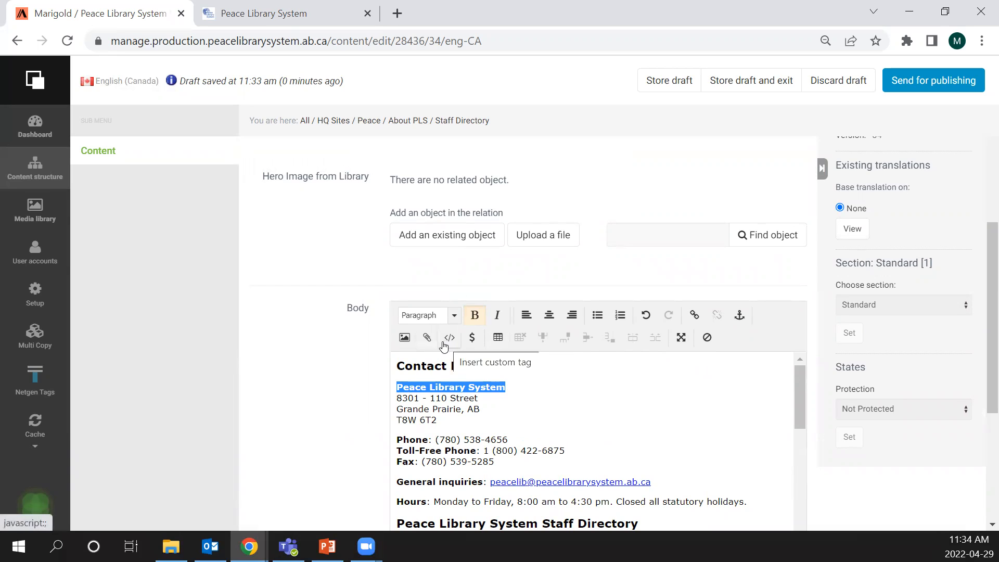
left_click(695, 317)
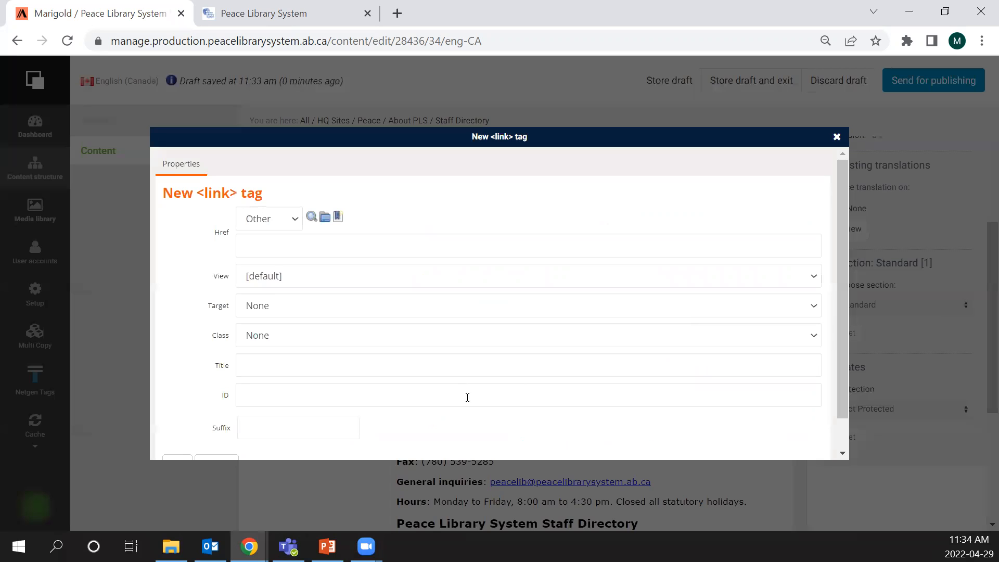
left_click(256, 242)
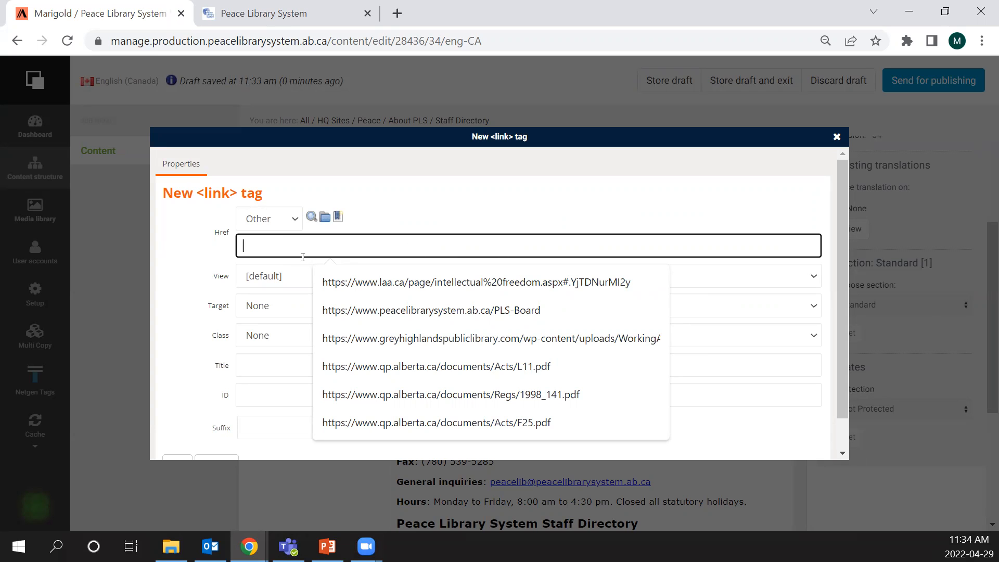
left_click(838, 137)
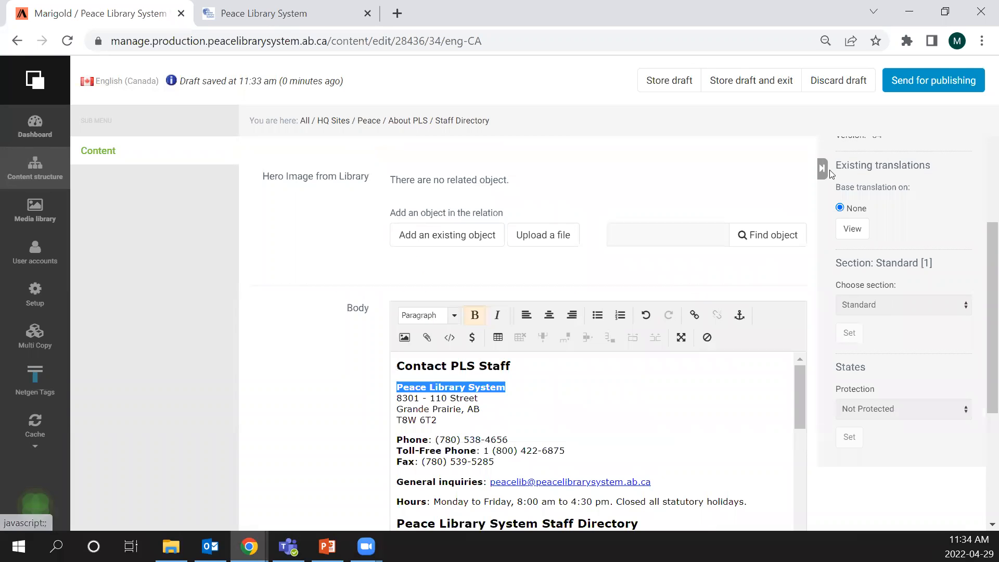
left_click(521, 385)
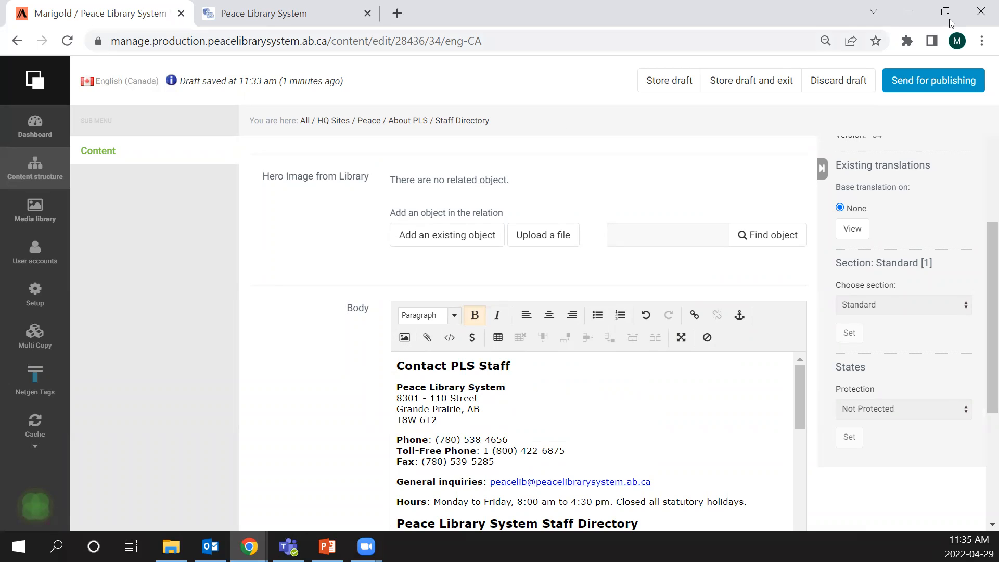
- Discard the Staff Directory draft and open the Photo Galleries landing page in the Peace site's content structure
left_click(847, 83)
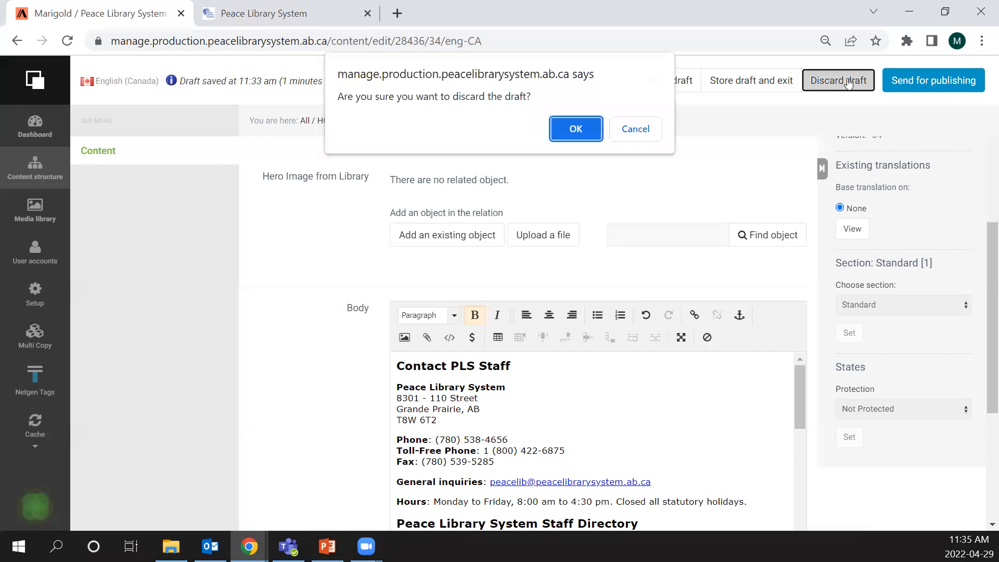
left_click(576, 129)
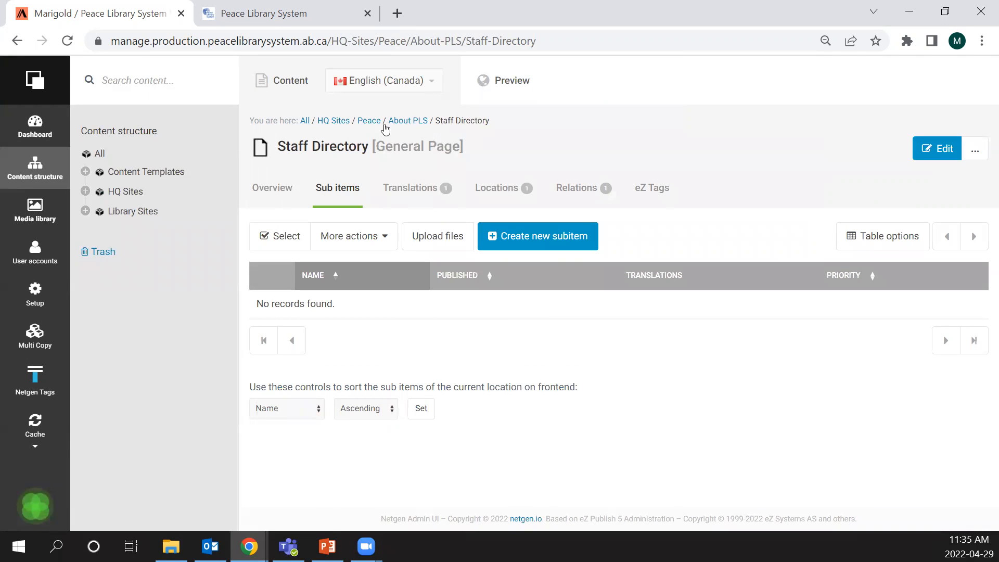
left_click(369, 120)
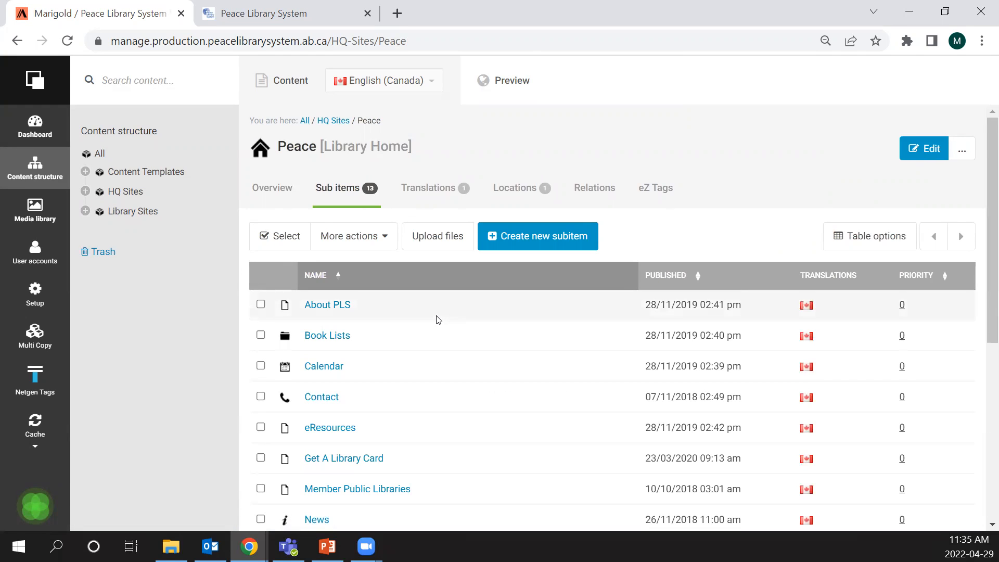
scroll(437, 319, "down", 5)
left_click(347, 380)
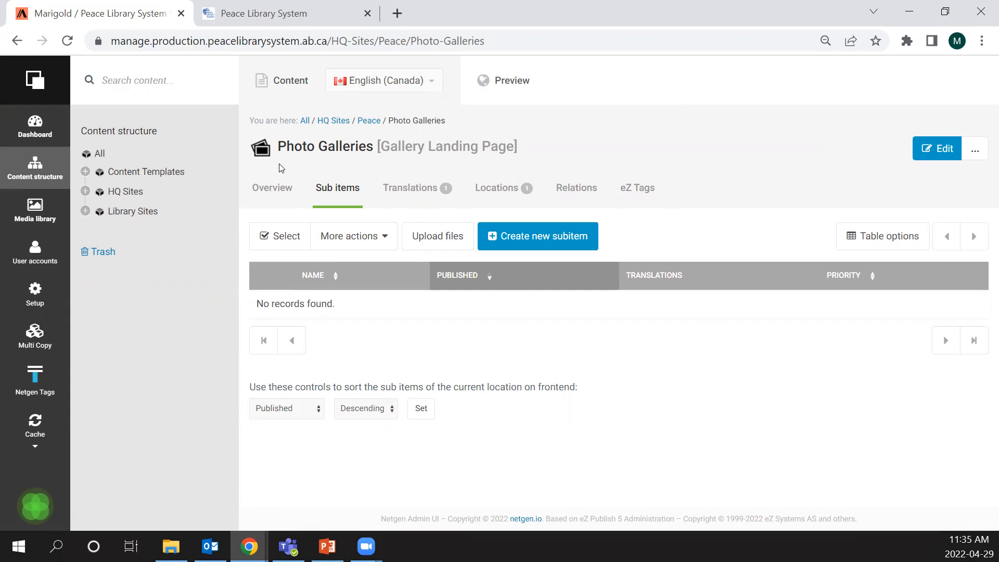
- Start a new Gallery under Photo Galleries, review its Title, Date and Description fields, and discard the draft
left_click(590, 238)
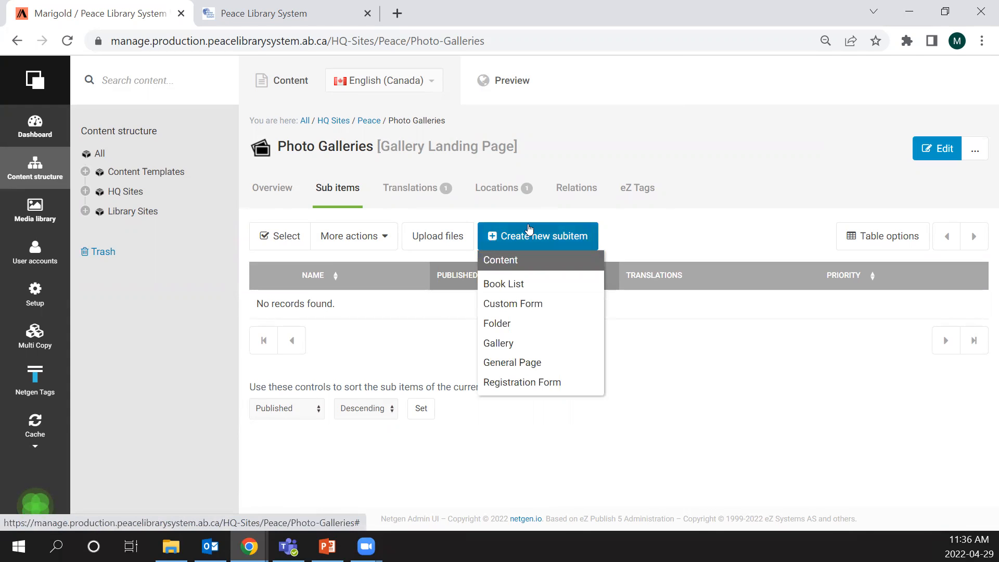
left_click(506, 344)
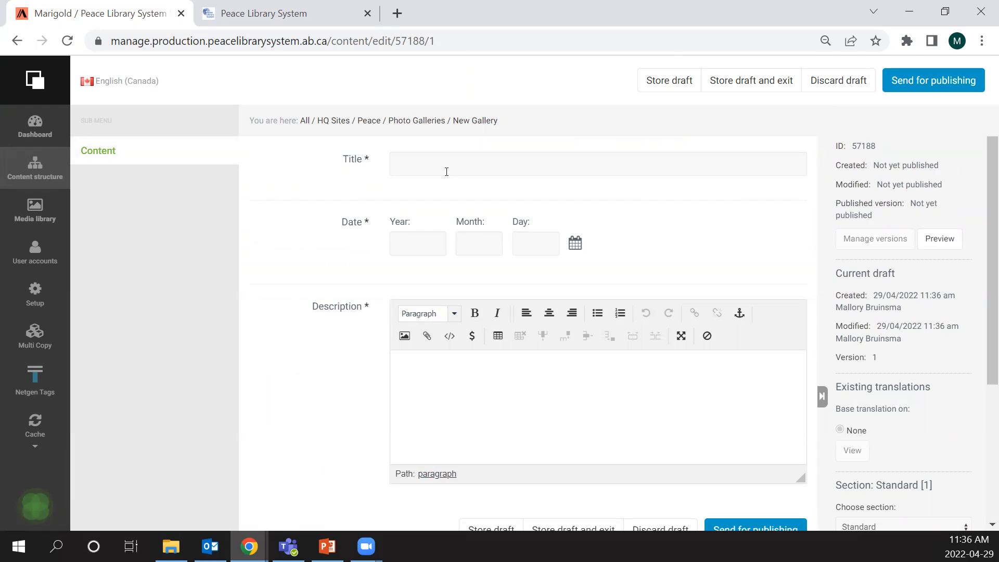
scroll(603, 302, "down", 4)
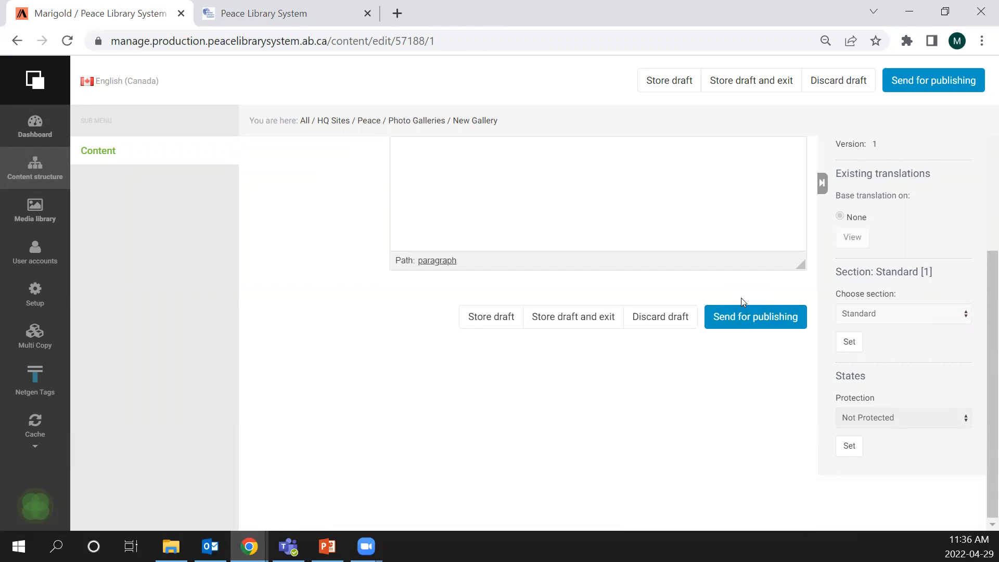
scroll(731, 295, "up", 4)
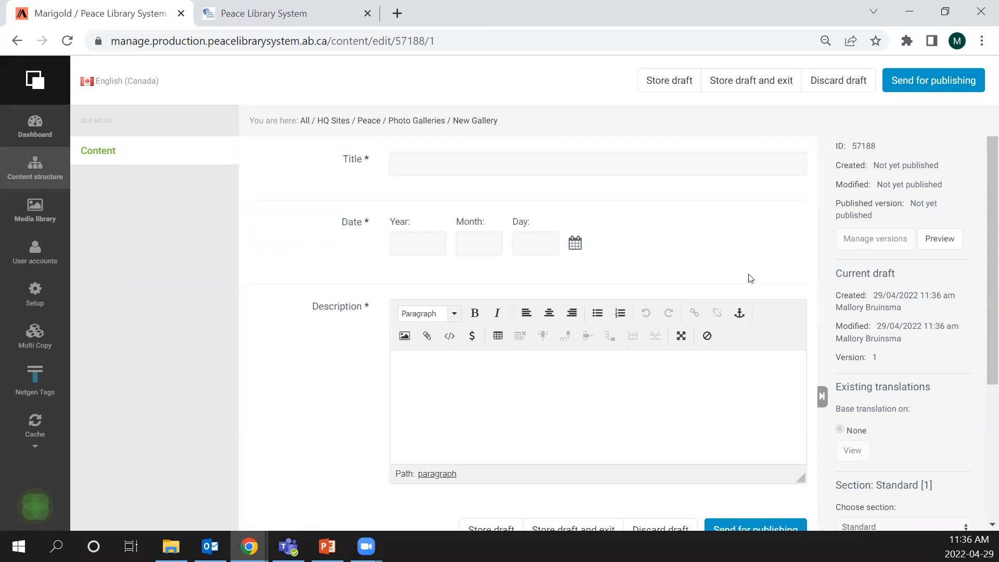
left_click(837, 80)
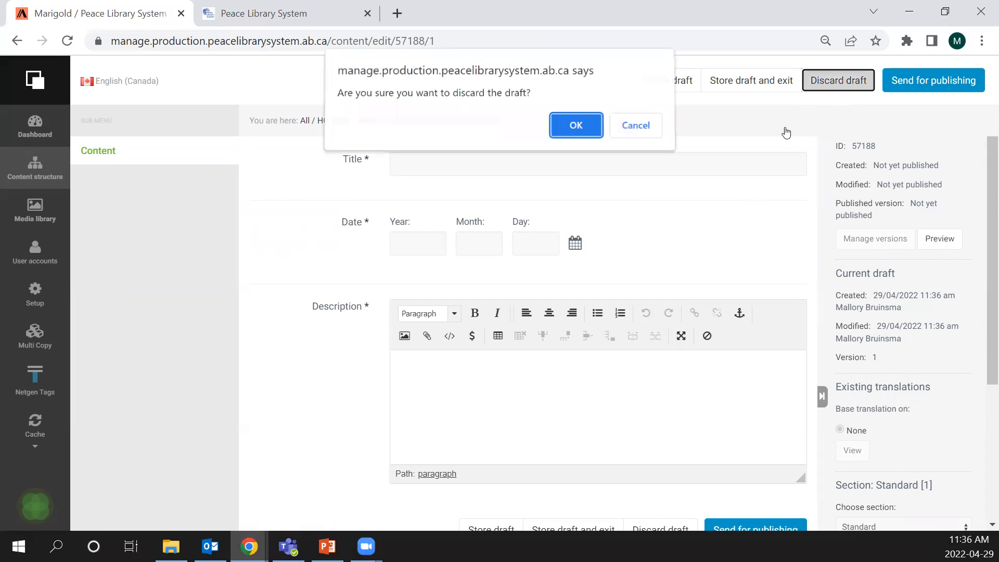
left_click(574, 129)
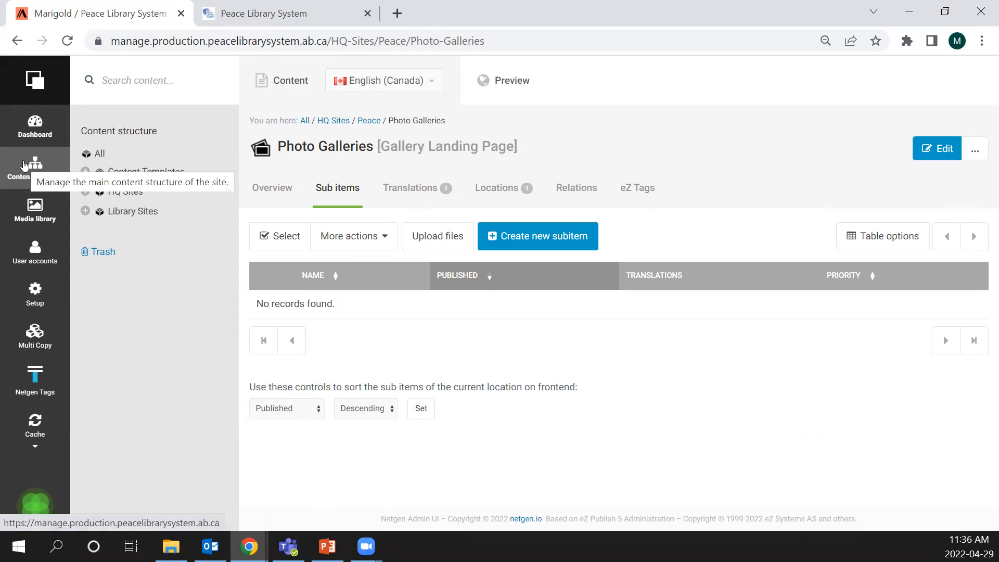
- Examine the Our Services and About PLS dropdown menus on the public Peace Library System site
left_click(294, 5)
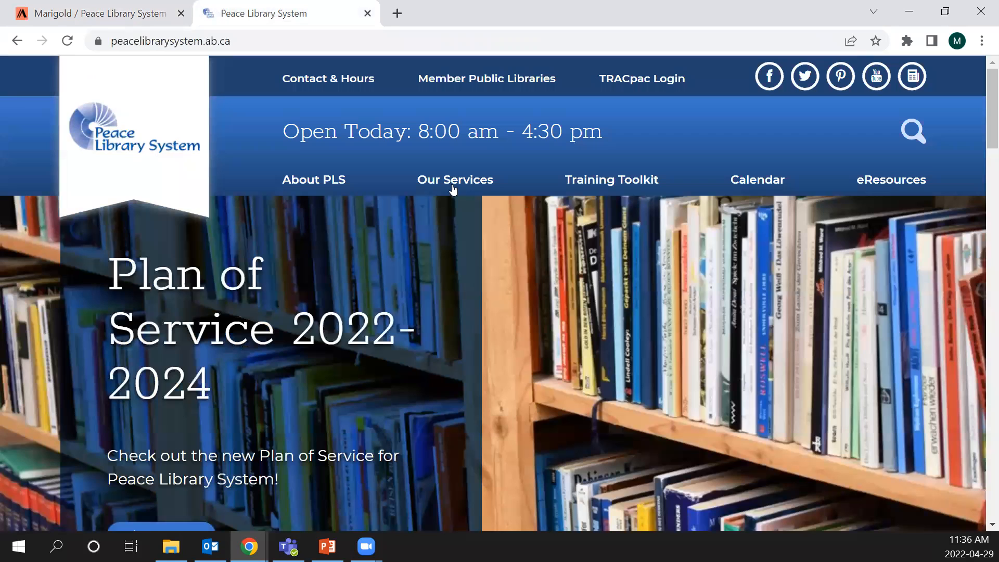
mouse_move(453, 190)
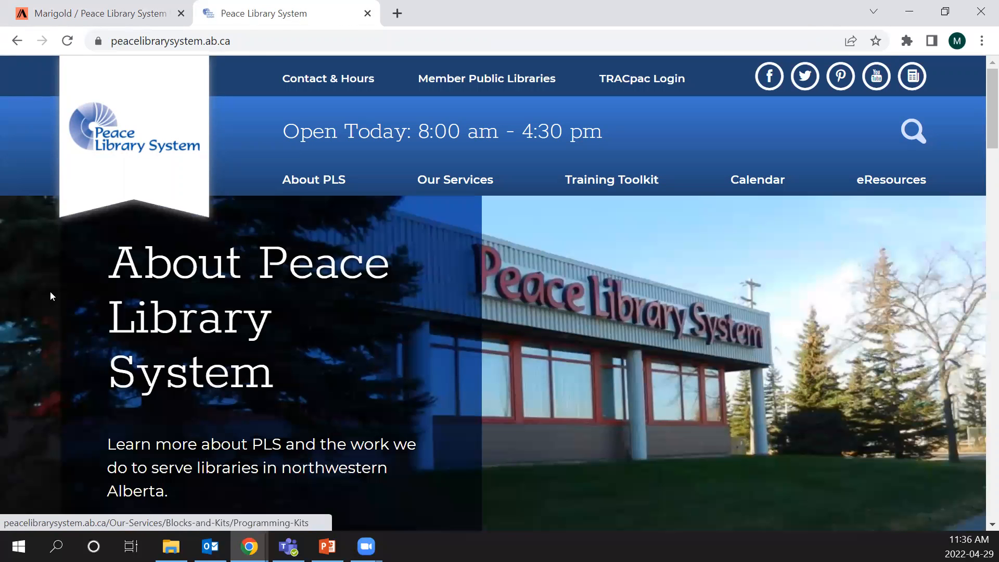
mouse_move(314, 183)
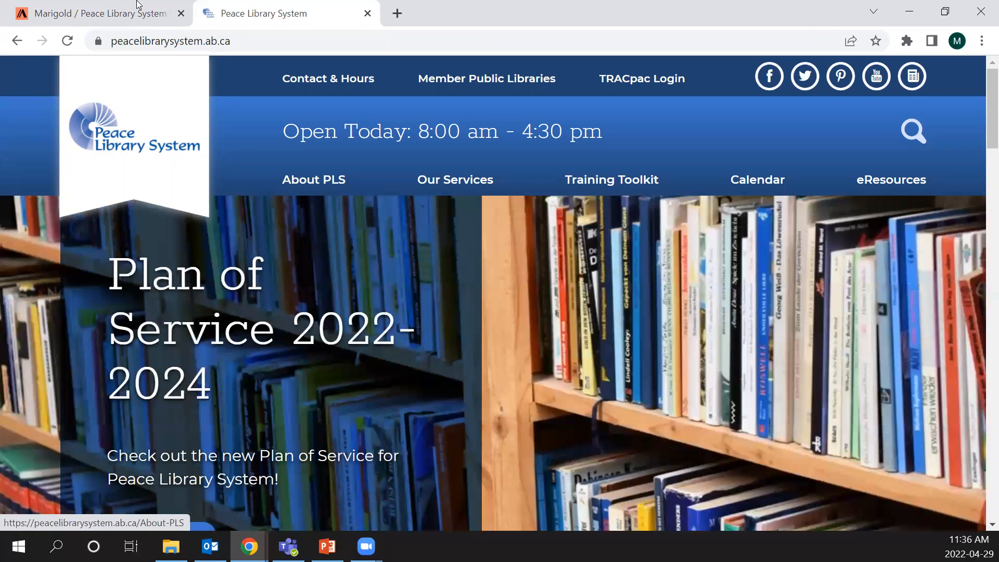
- Open the Main Menu folder within the Menu Structure of the Peace HQ site in the media library
left_click(138, 5)
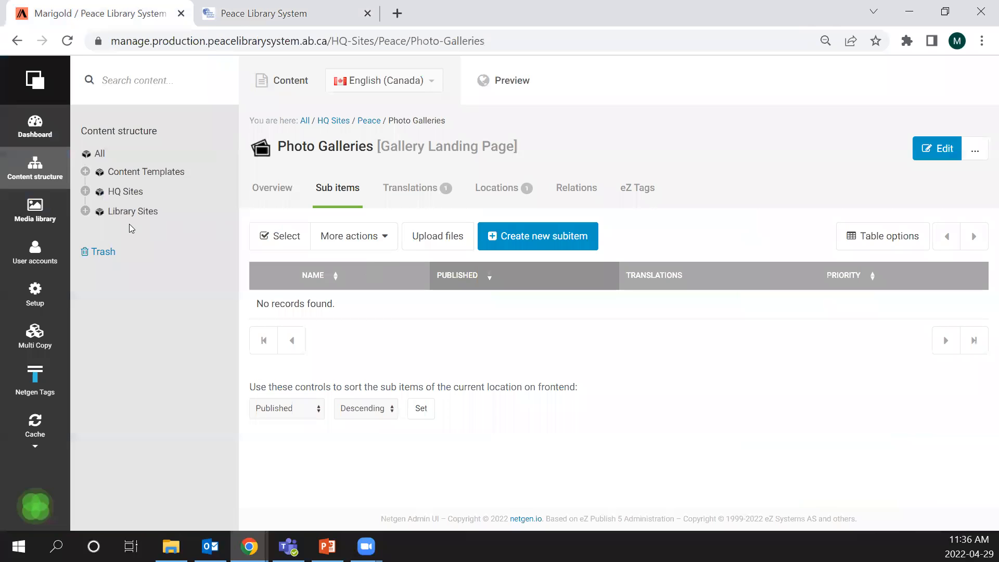
left_click(39, 206)
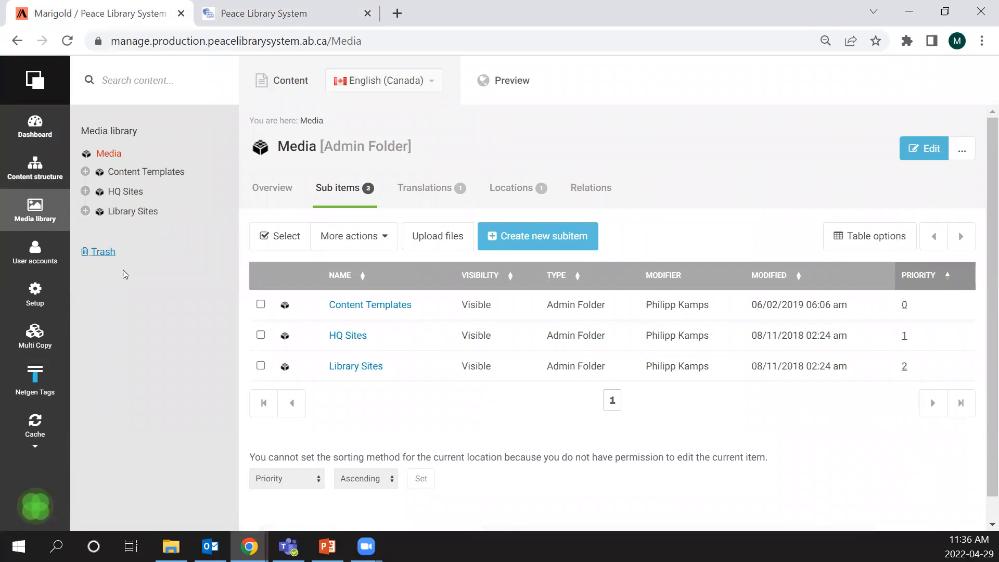
left_click(349, 336)
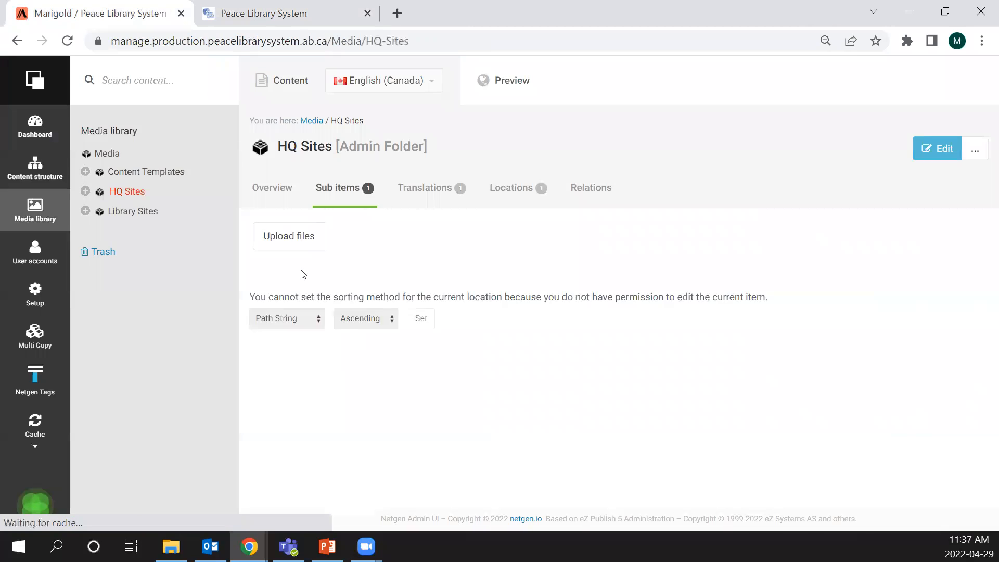
left_click(338, 305)
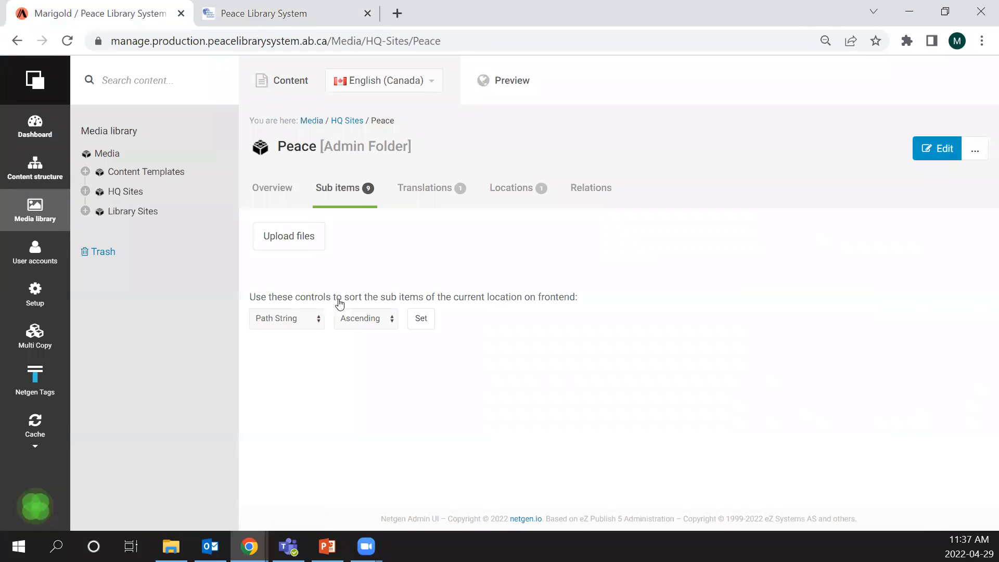
scroll(431, 311, "down", 2)
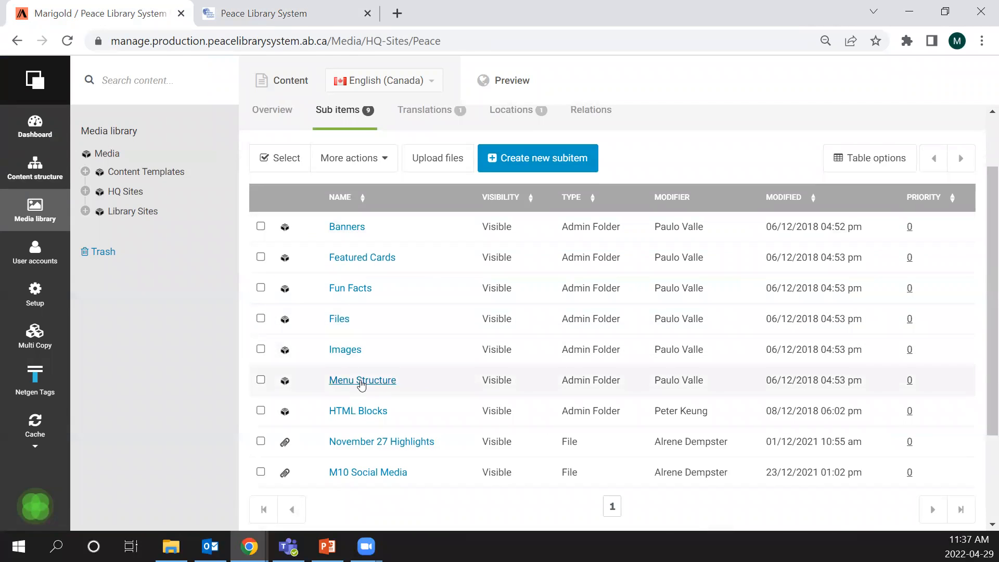
left_click(363, 381)
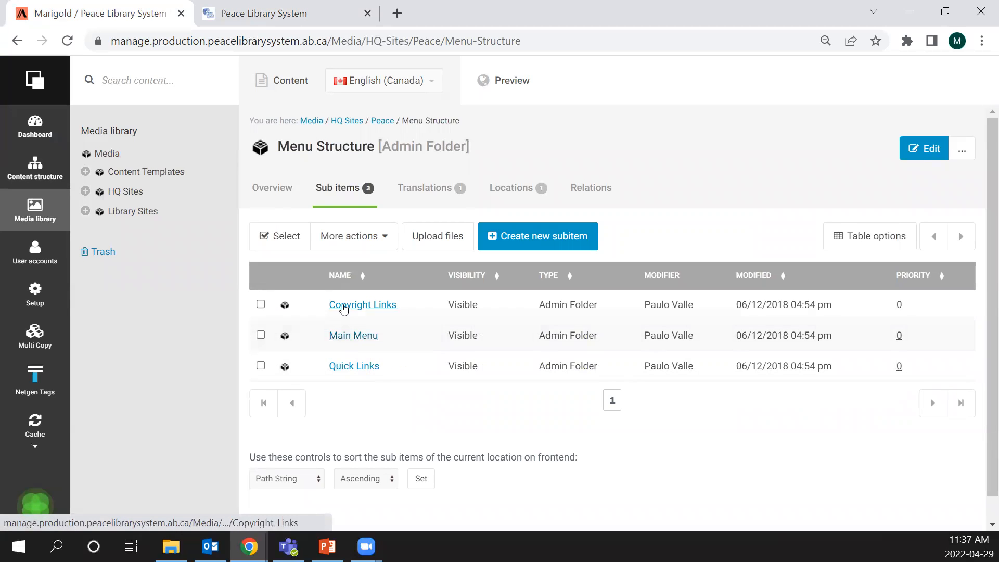
left_click(364, 338)
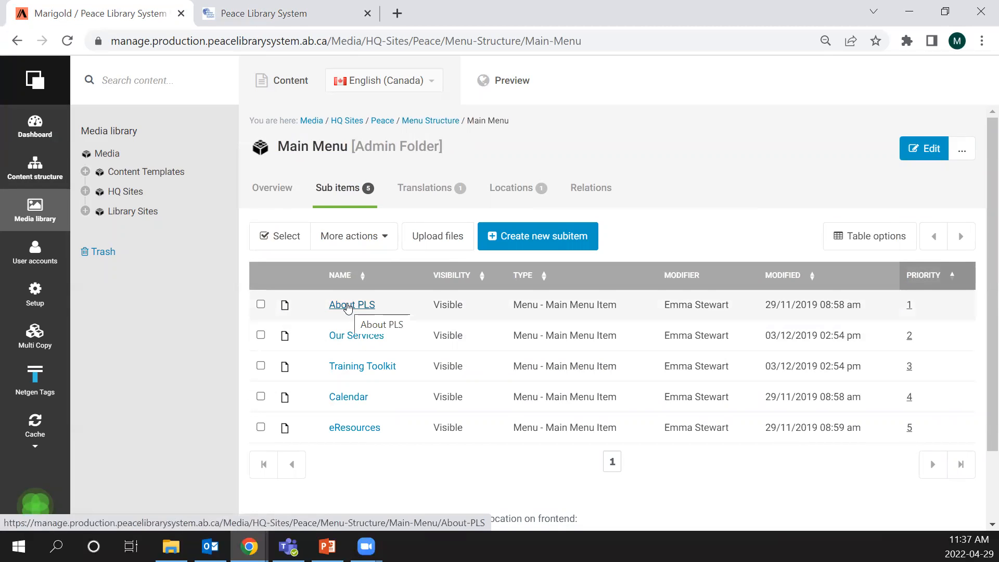
- Open the About PLS main menu item and compare its columns with the menu on the public site
left_click(348, 306)
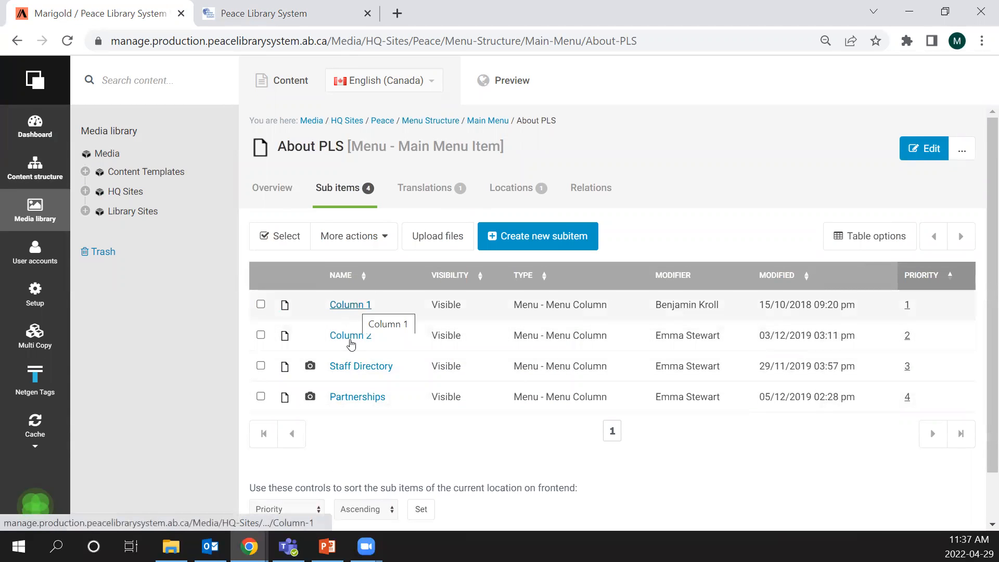
left_click(283, 4)
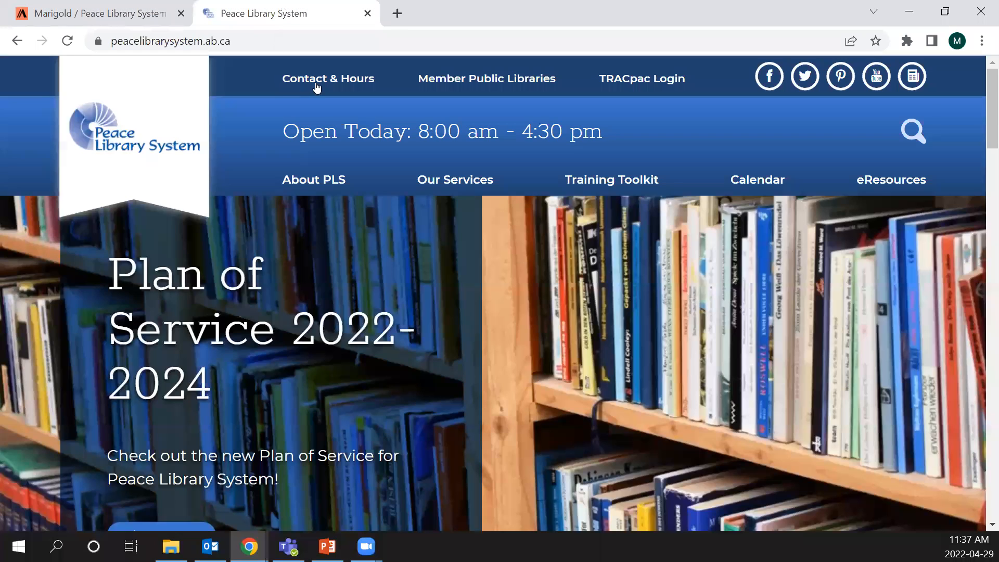
mouse_move(315, 94)
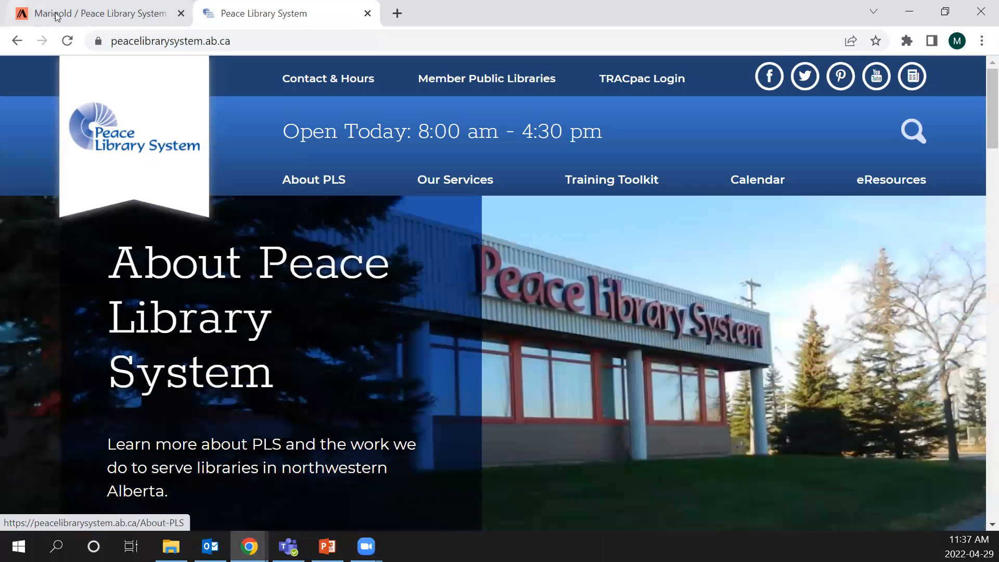
- Open Column 1 of the About PLS main menu item in the media library and review its sub menu items
left_click(90, 18)
left_click(354, 309)
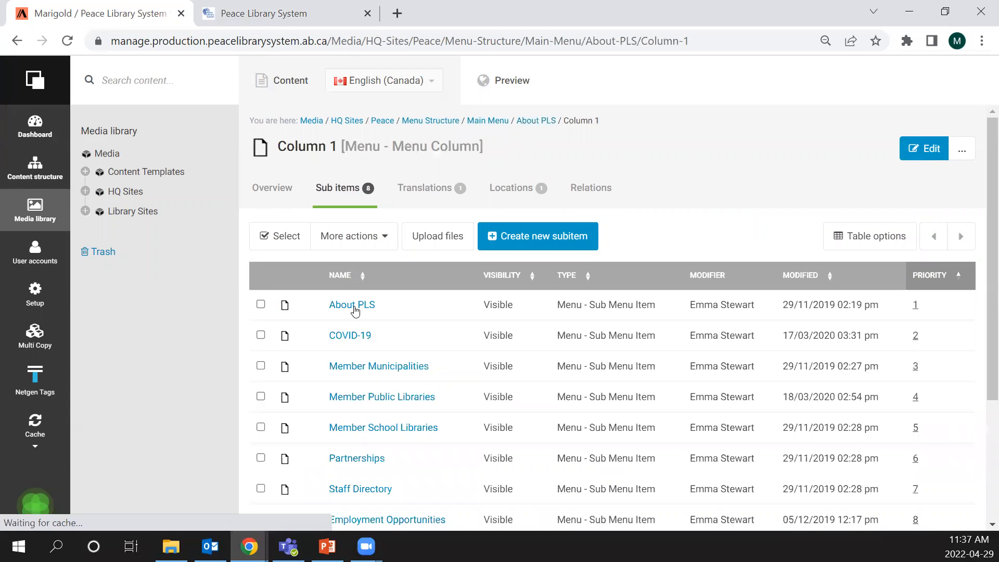
scroll(455, 304, "down", 3)
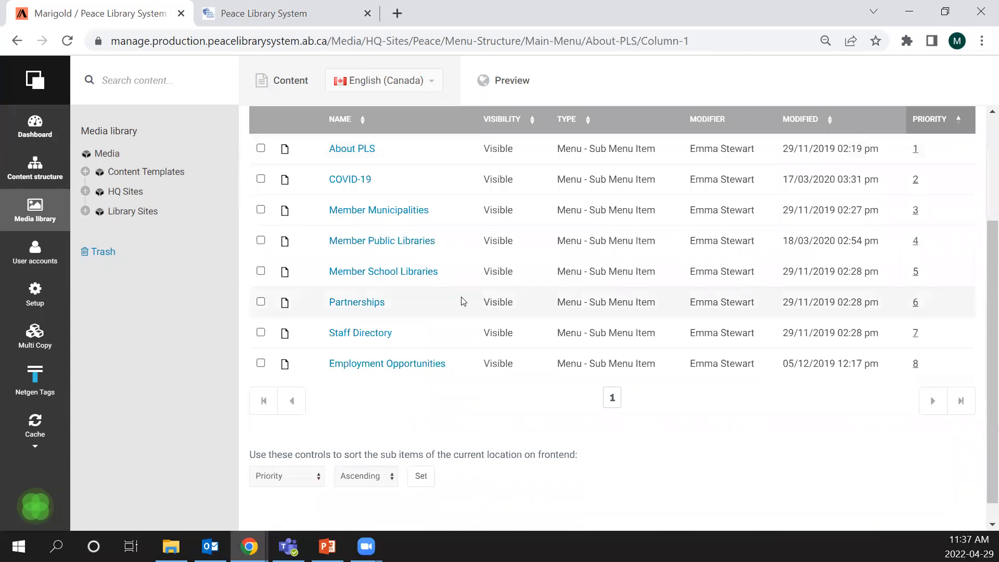
scroll(525, 172, "up", 1)
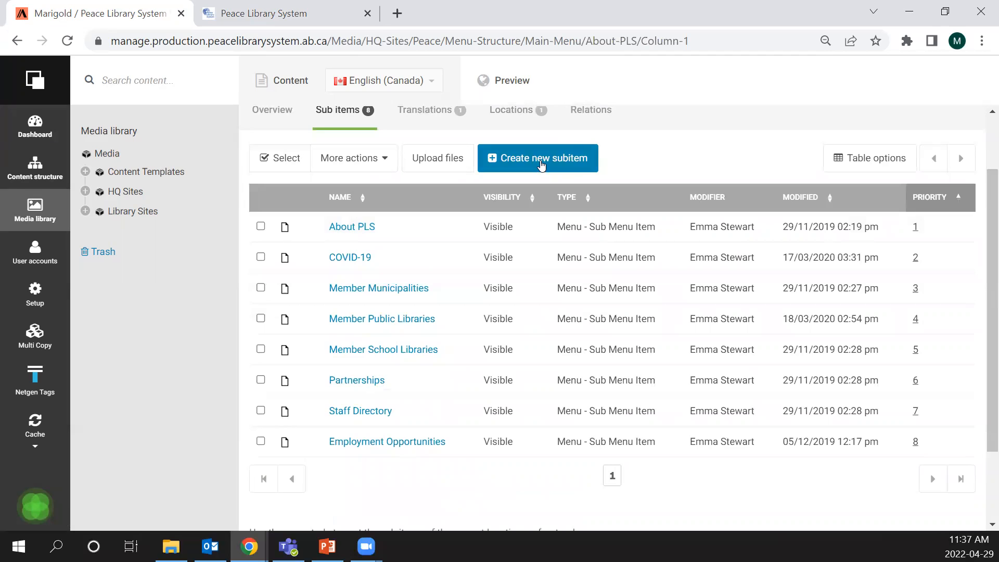
- Start a new Menu - Sub Menu Item in Column 1, review its Title, Display as Header, Internal Link and Link fields, and discard the draft
left_click(532, 162)
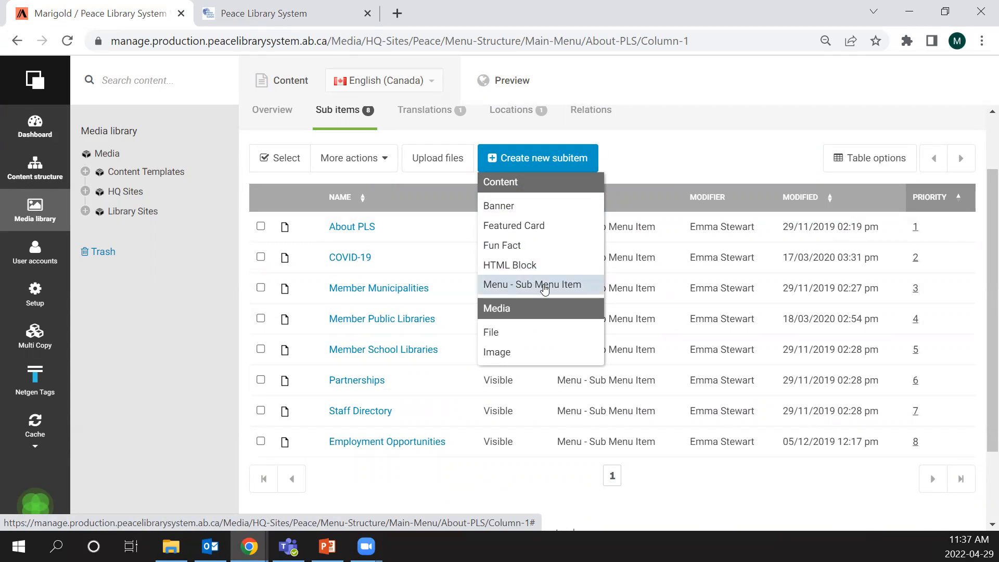
left_click(544, 286)
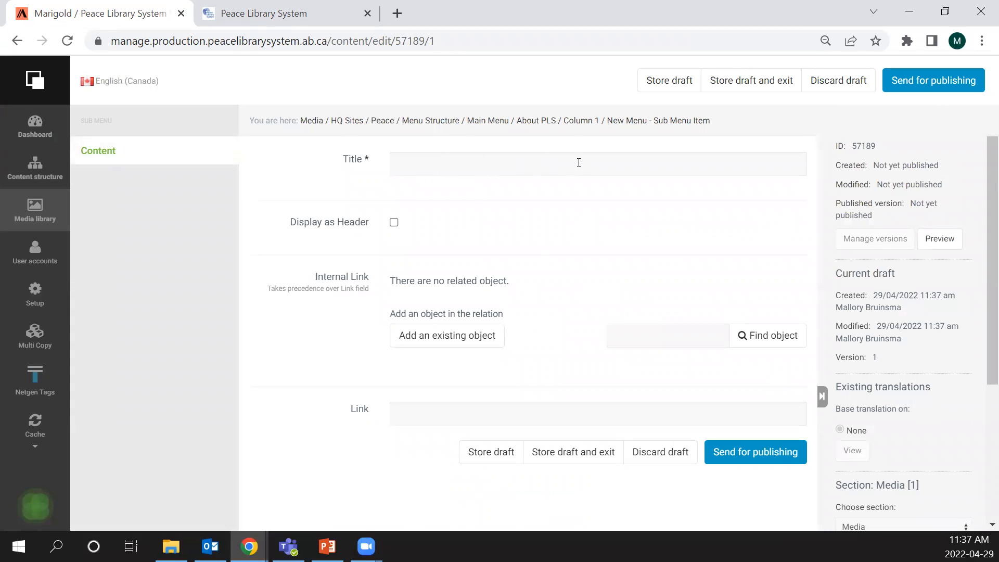
scroll(511, 232, "down", 3)
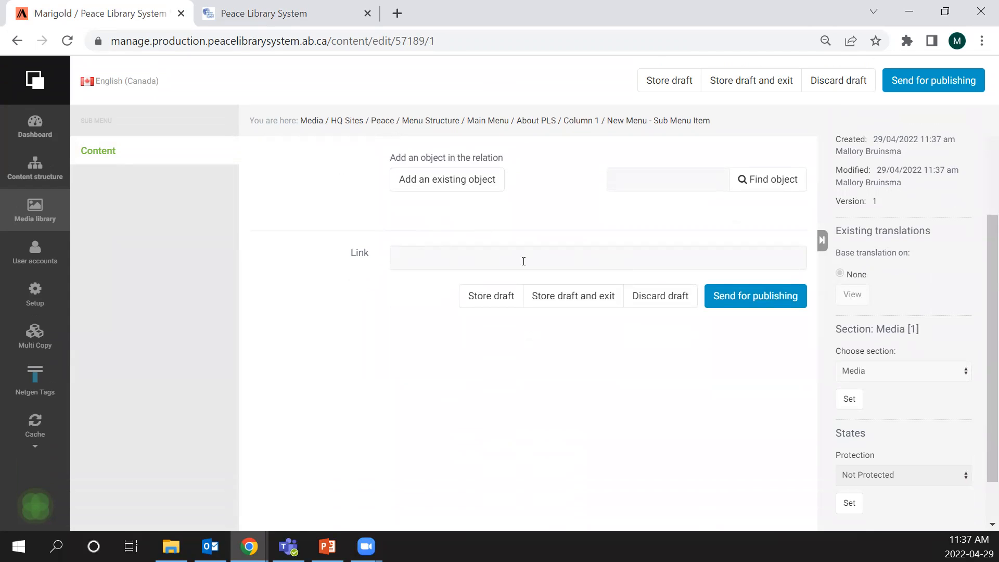
scroll(399, 223, "up", 2)
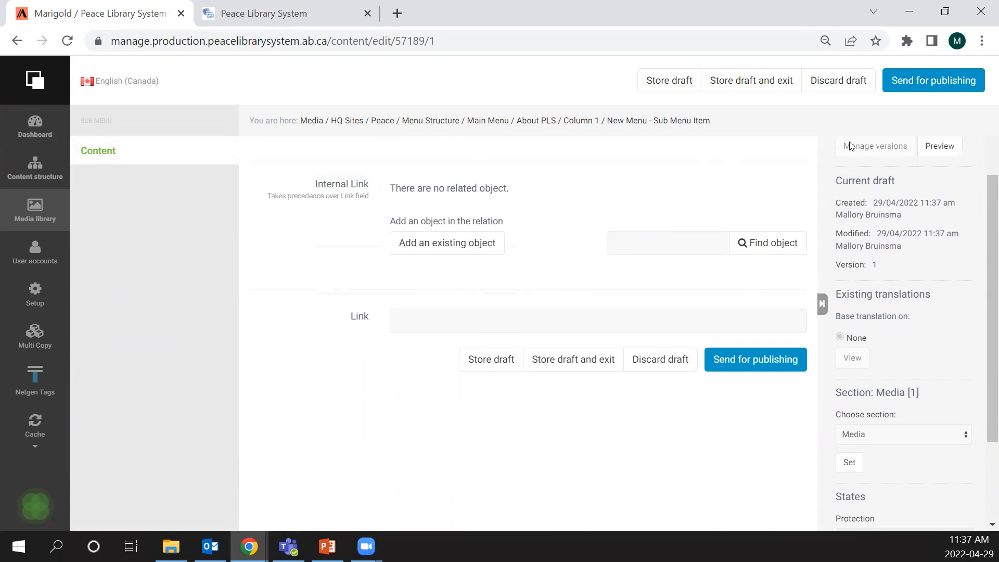
left_click(859, 91)
left_click(565, 134)
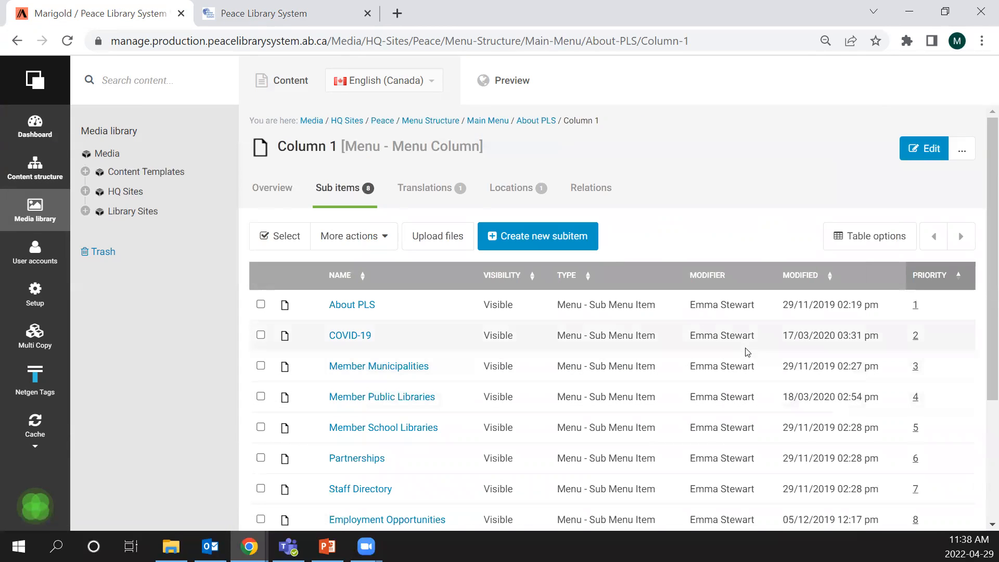
- Review the table options for Column 1's sub items, including the visible Priority column, and leave the settings as they are
scroll(624, 338, "down", 3)
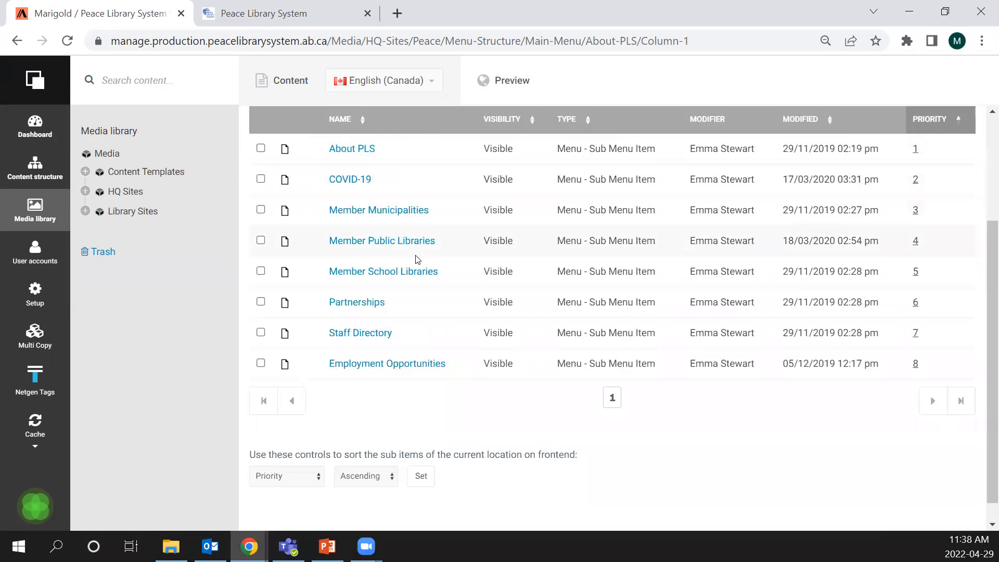
scroll(416, 257, "up", 2)
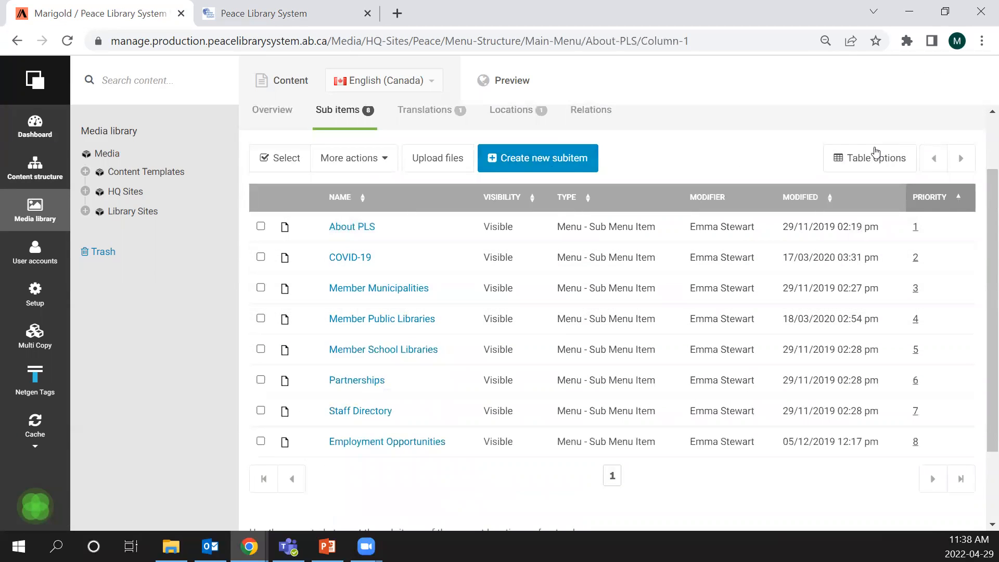
left_click(887, 158)
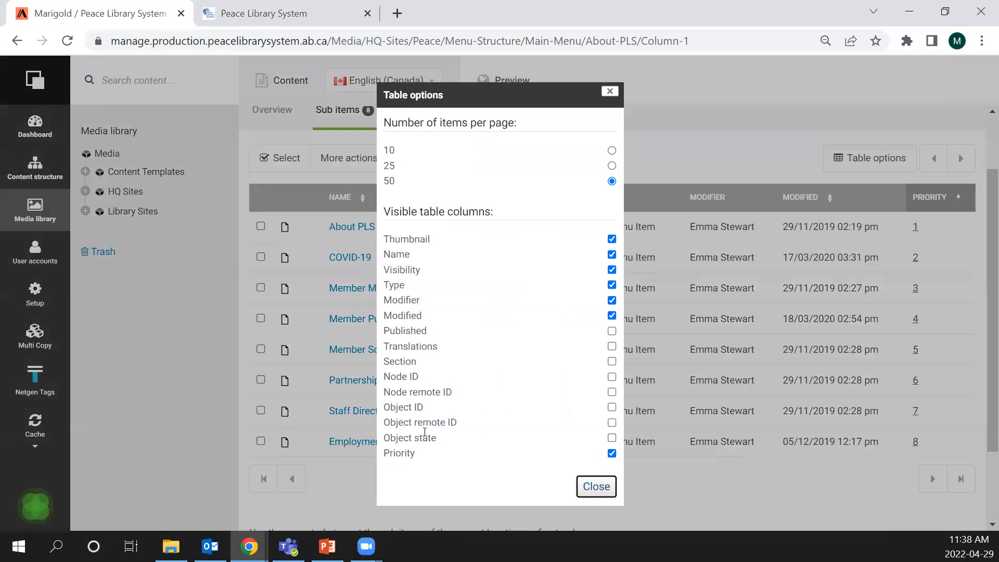
double_click(387, 454)
left_click(471, 458)
left_click(609, 487)
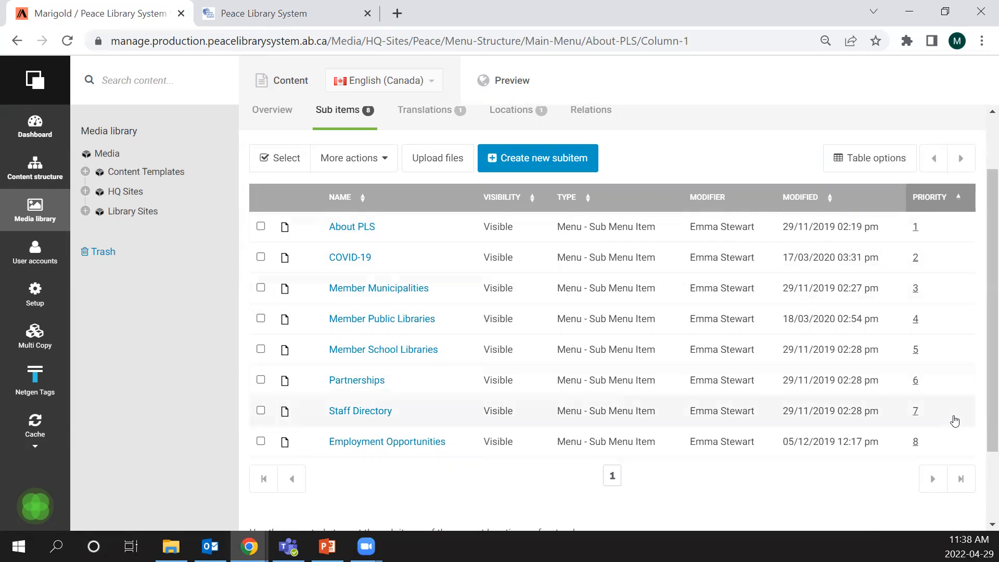
- Check the About PLS menu on the public site and open the Employment Opportunities priority value in Column 1, leaving it as is
left_click(279, 5)
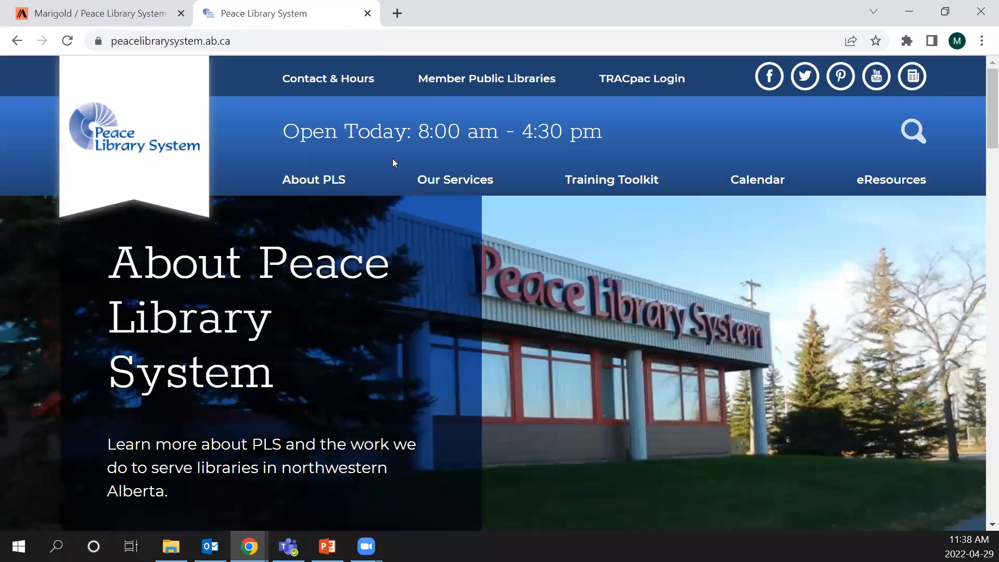
mouse_move(327, 177)
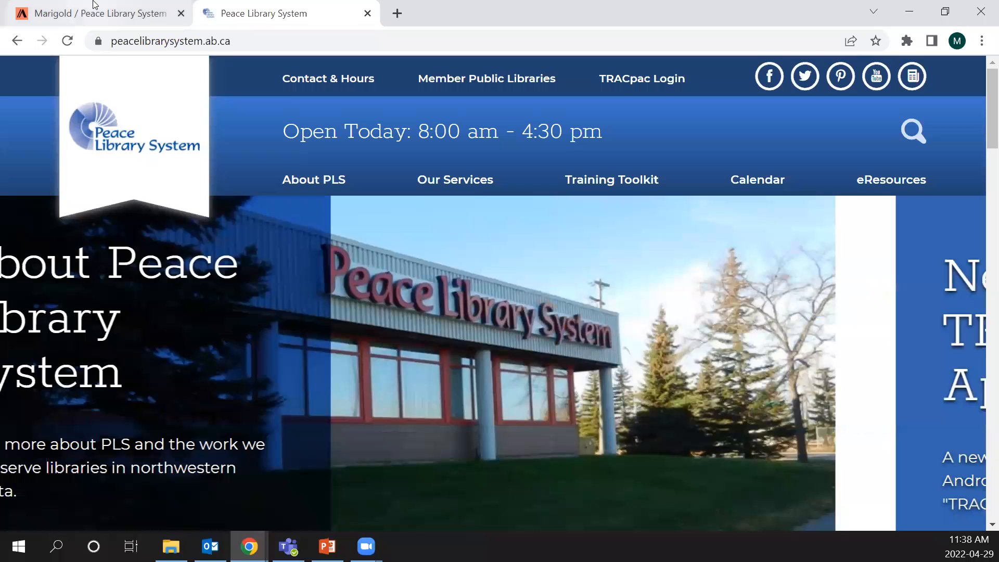
left_click(94, 6)
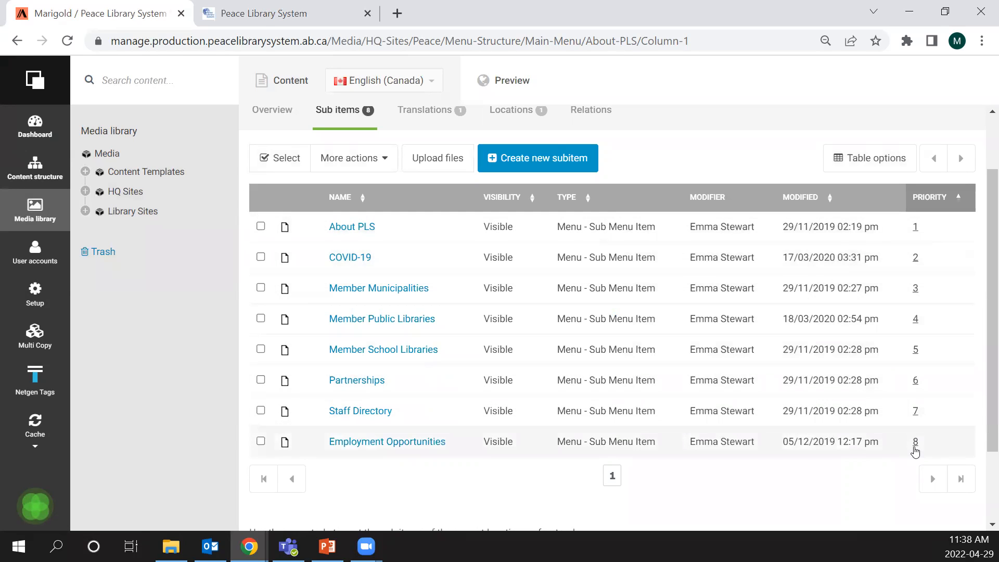
left_click(915, 442)
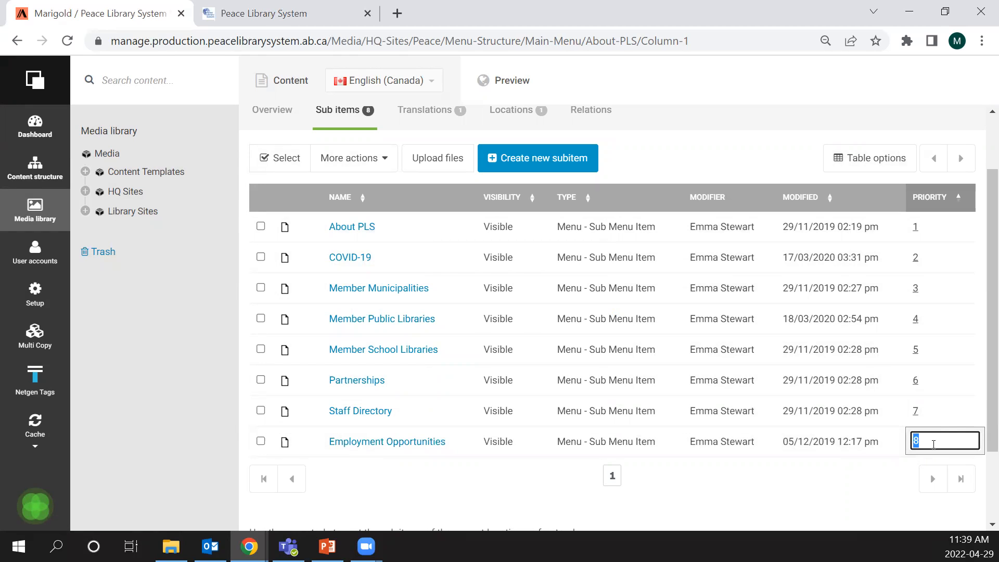
left_click(876, 475)
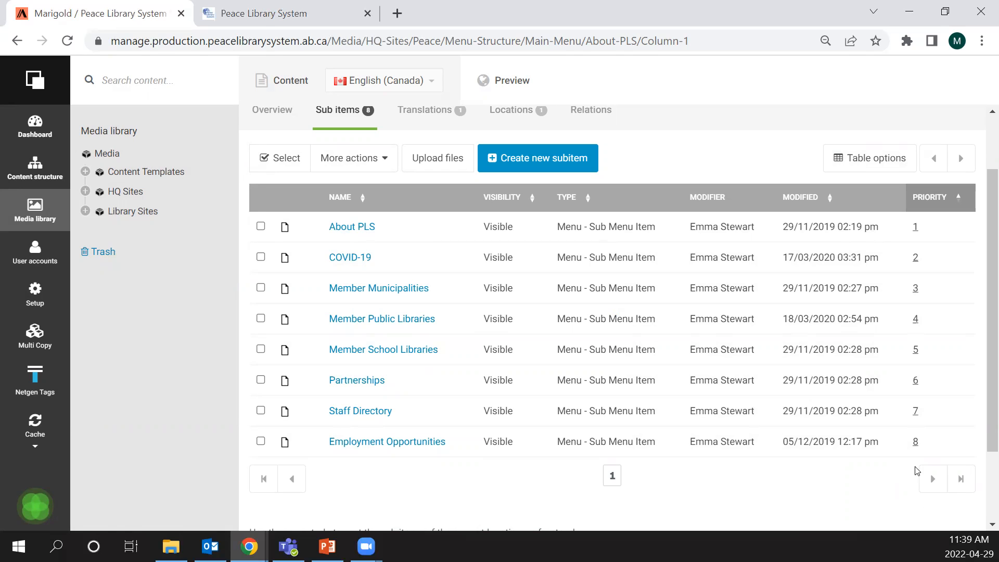
- Return to the Main Menu folder and open its Calendar main menu item
scroll(454, 198, "up", 2)
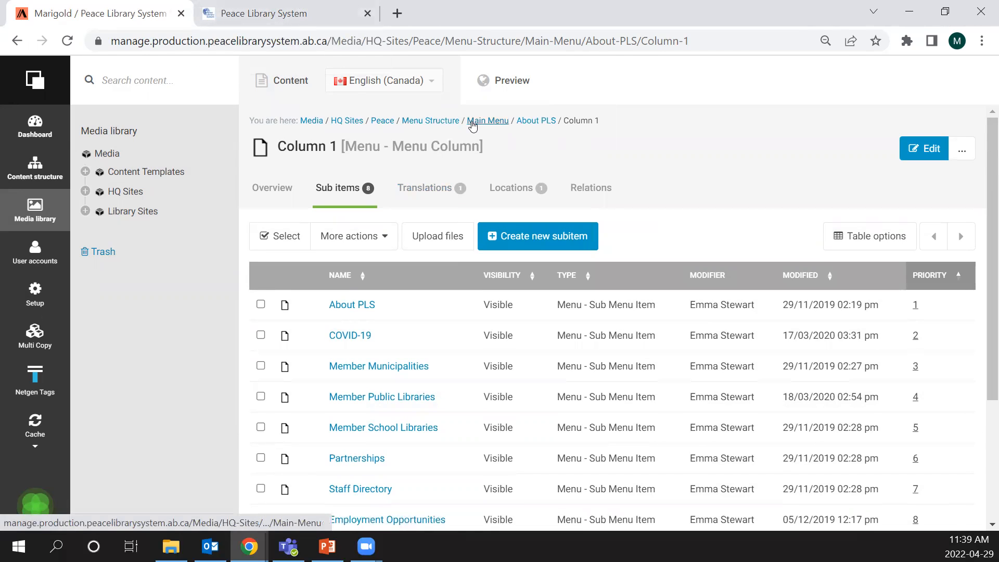
left_click(473, 128)
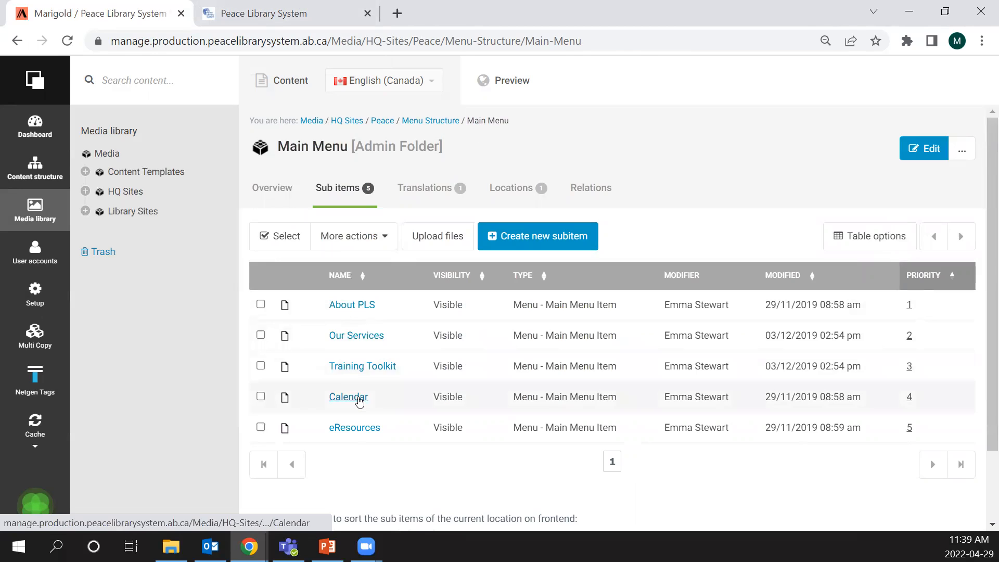
left_click(348, 397)
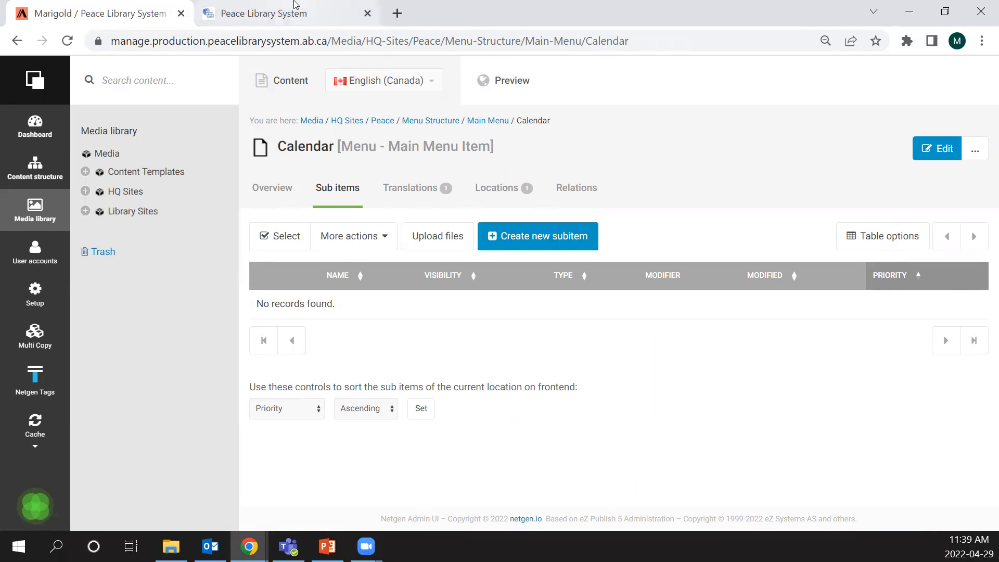
- Open the Calendar page on the public site and look over its monthly events
left_click(270, 13)
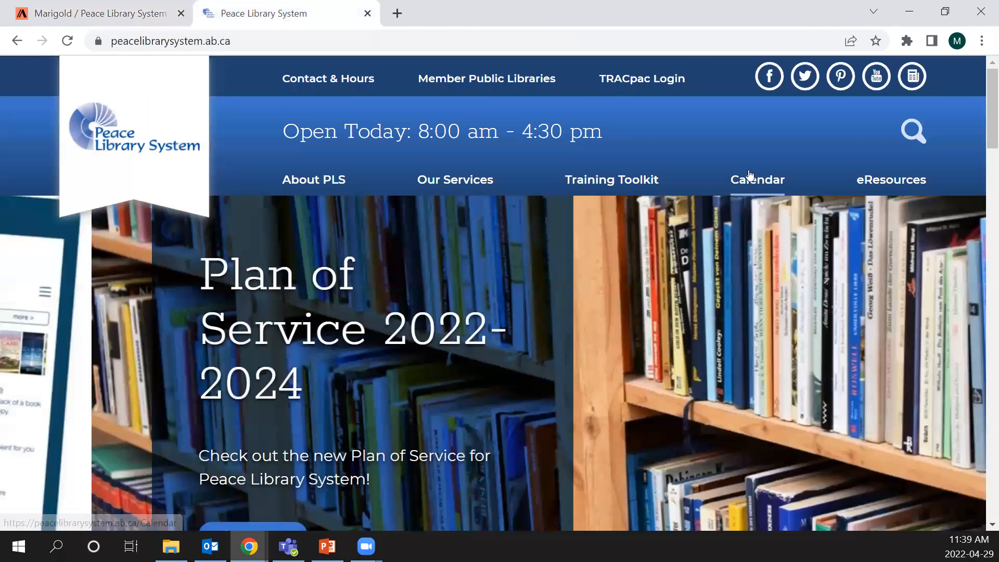
left_click(750, 174)
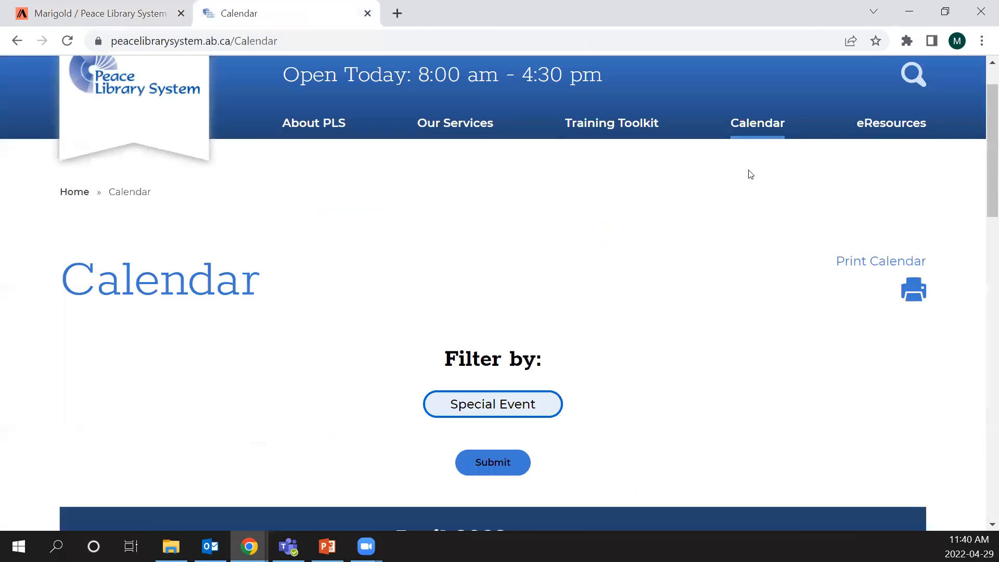
scroll(749, 172, "down", 10)
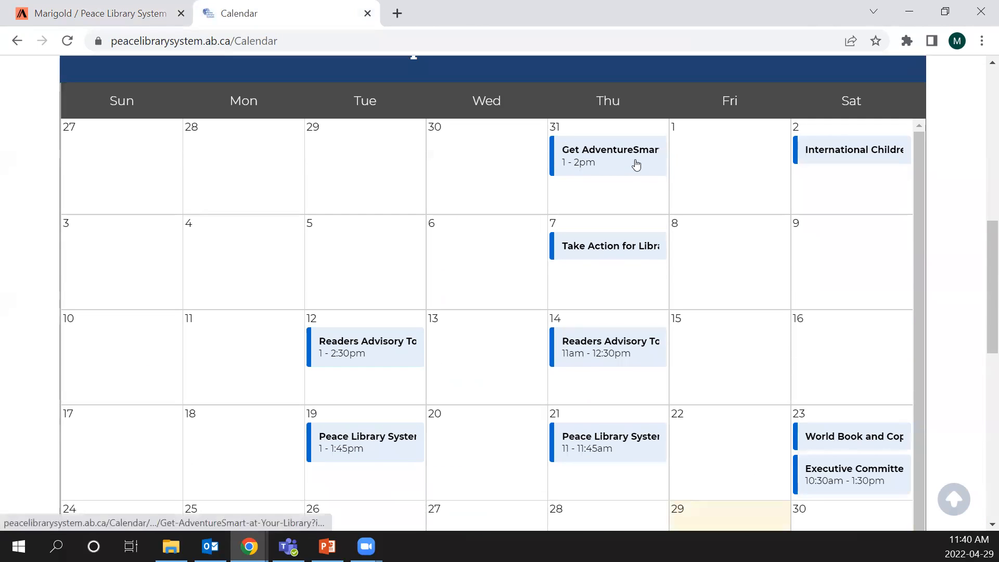
- Open the Readers Advisory Tools Webinar event on April 12 and review its location, description and event dates
left_click(339, 347)
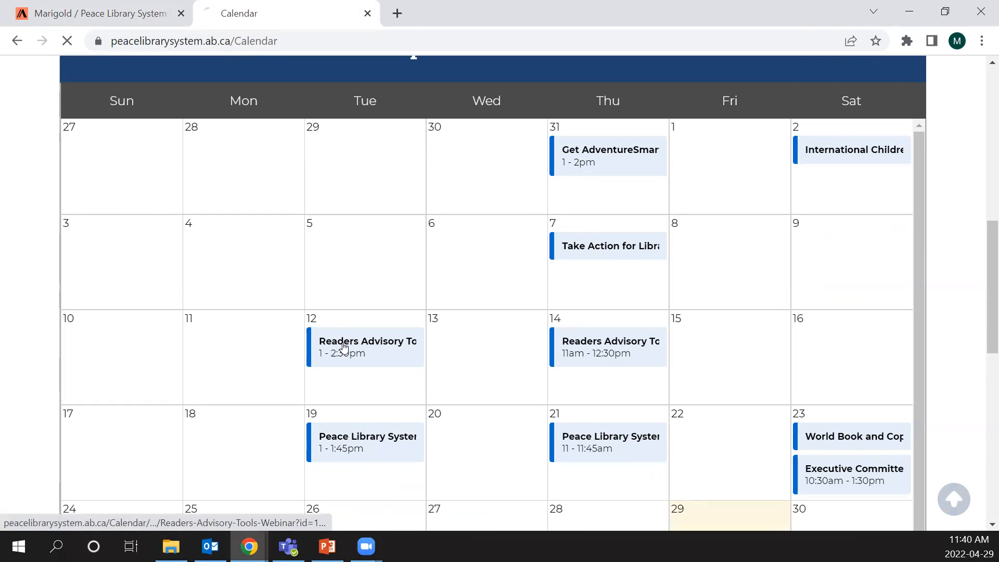
scroll(637, 236, "down", 3)
scroll(639, 236, "down", 3)
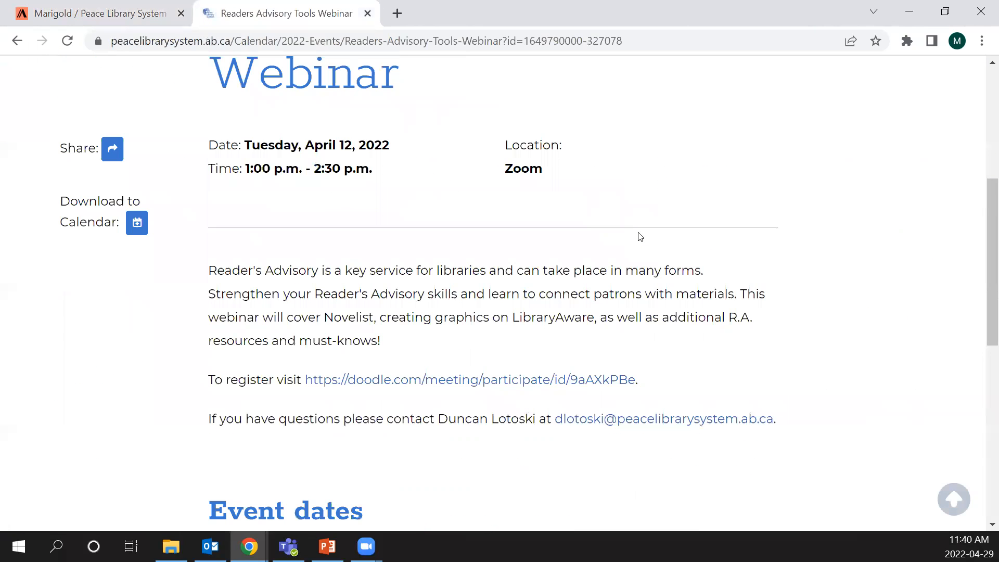
left_click_drag(490, 165, 553, 171)
left_click(603, 172)
scroll(341, 139, "down", 3)
scroll(341, 140, "up", 5)
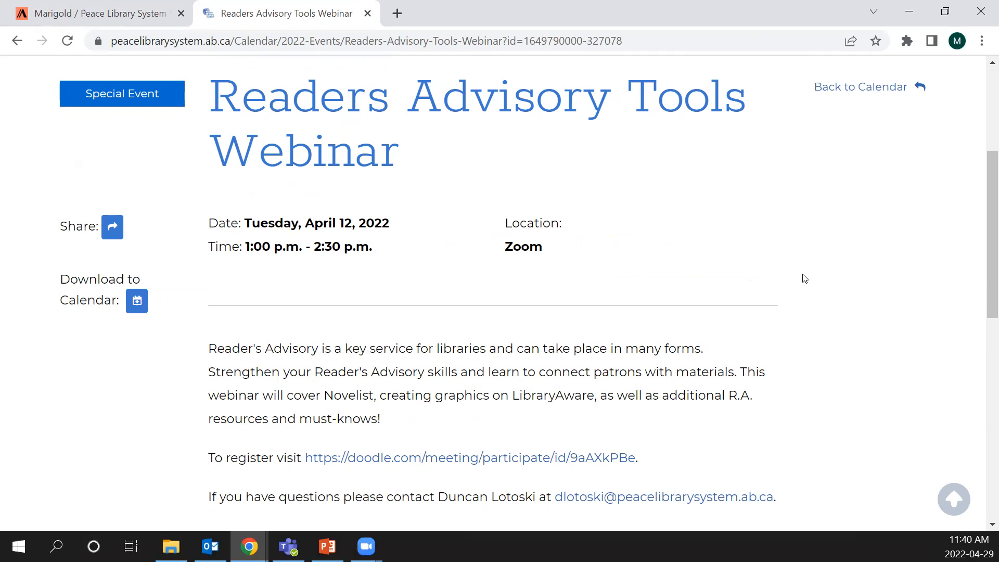
scroll(803, 278, "down", 3)
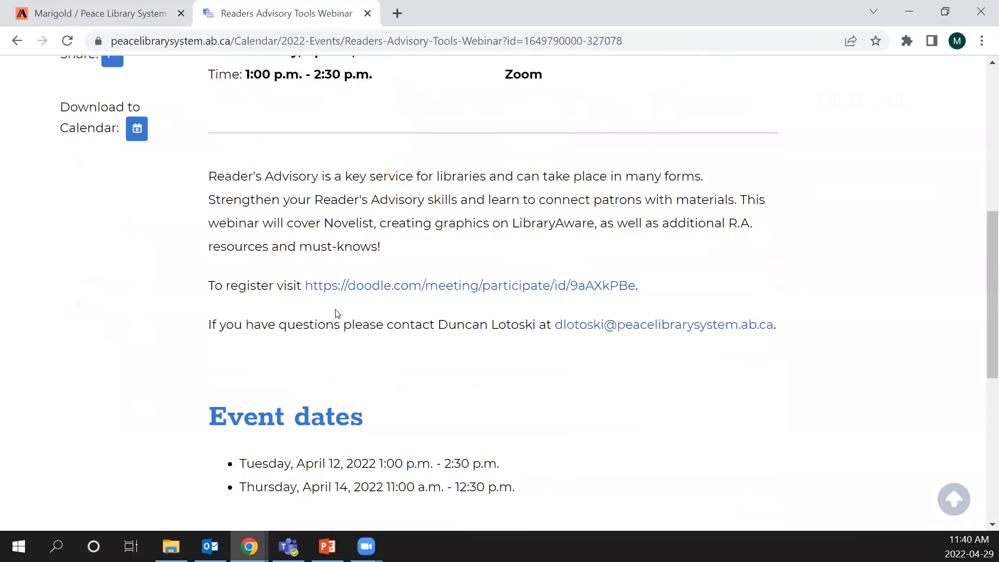
scroll(335, 314, "down", 2)
left_click_drag(535, 354, 231, 321)
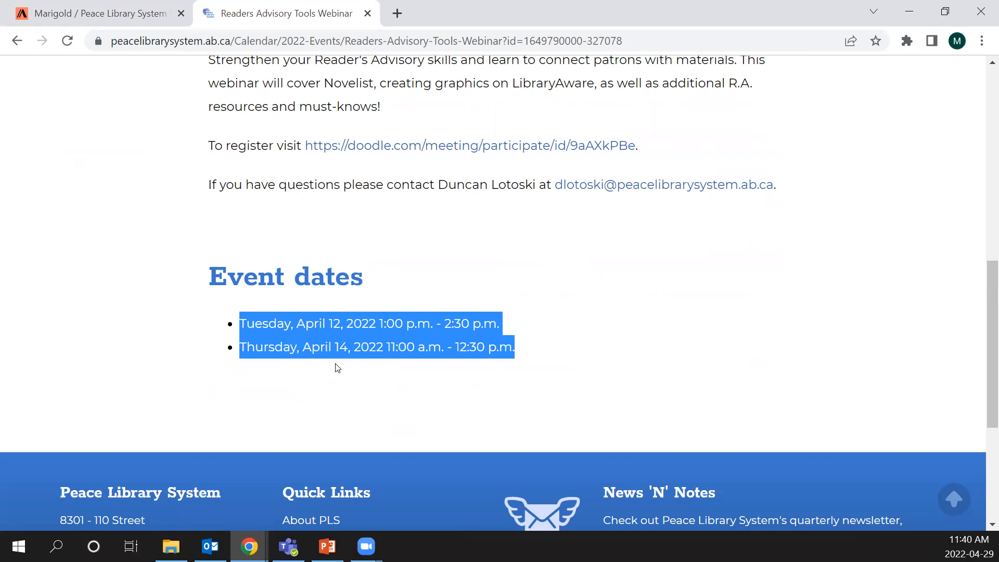
left_click(544, 290)
- Back in the admin site, open the Calendar landing page under HQ Sites > Peace in the content structure
left_click(94, 13)
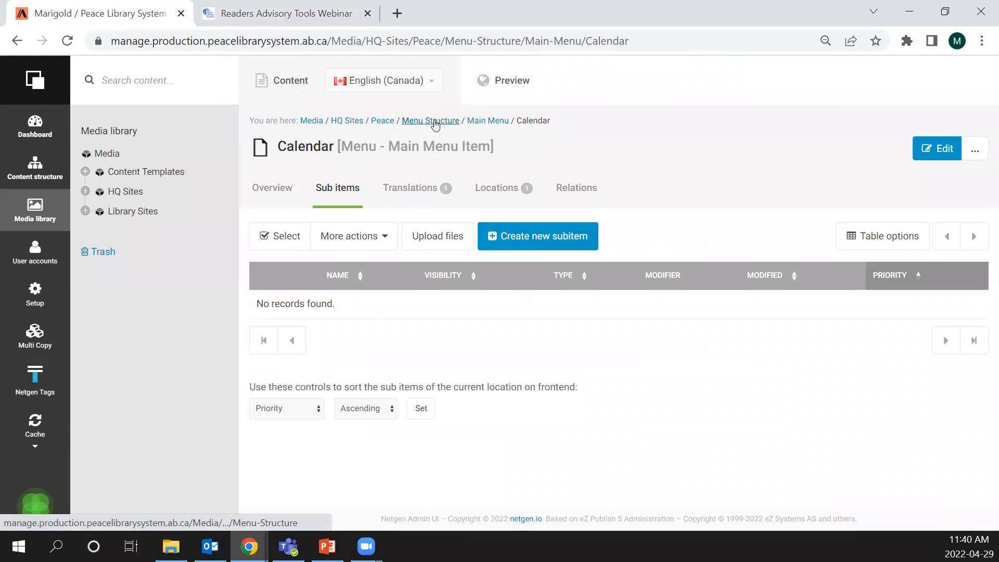
left_click(36, 164)
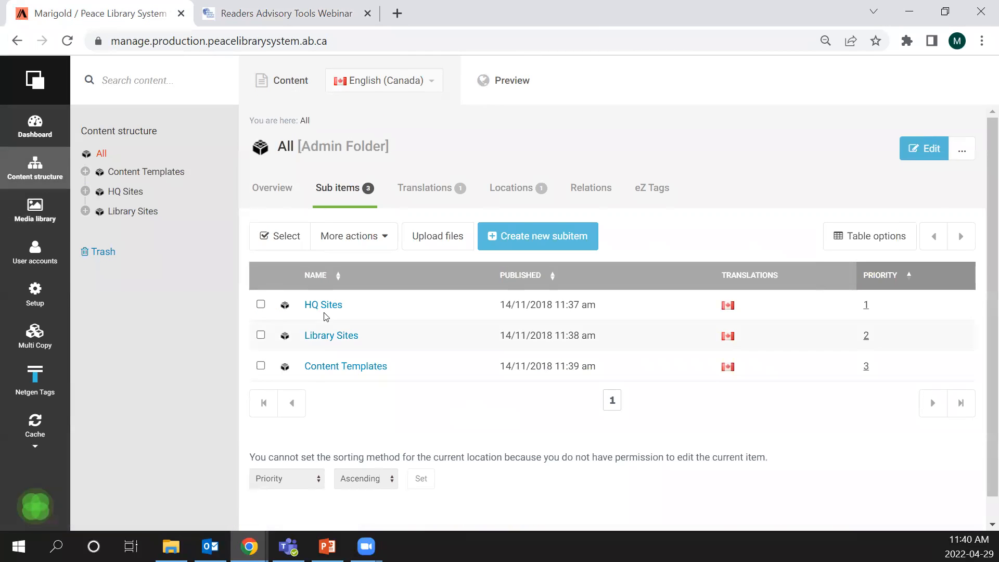
left_click(328, 303)
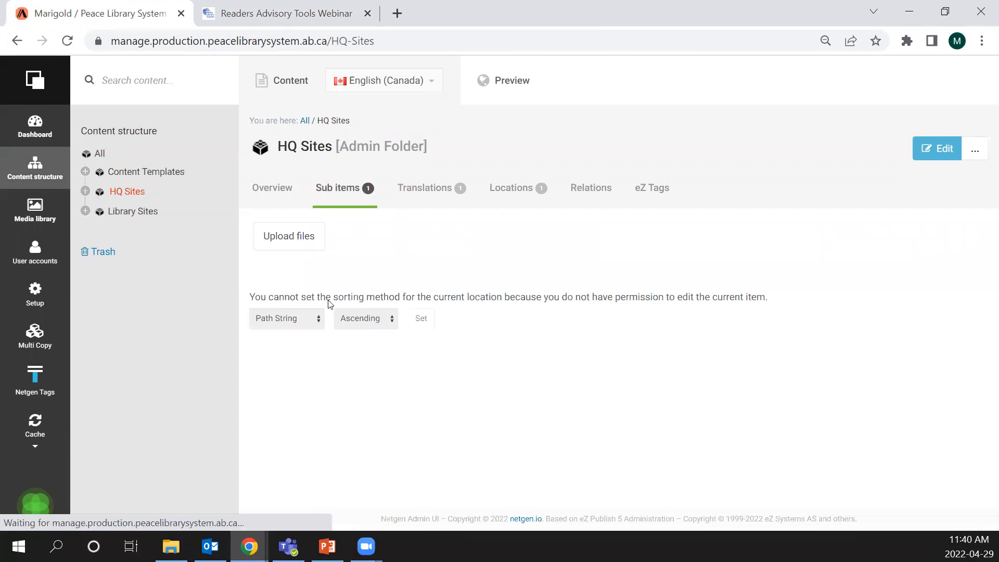
left_click(314, 306)
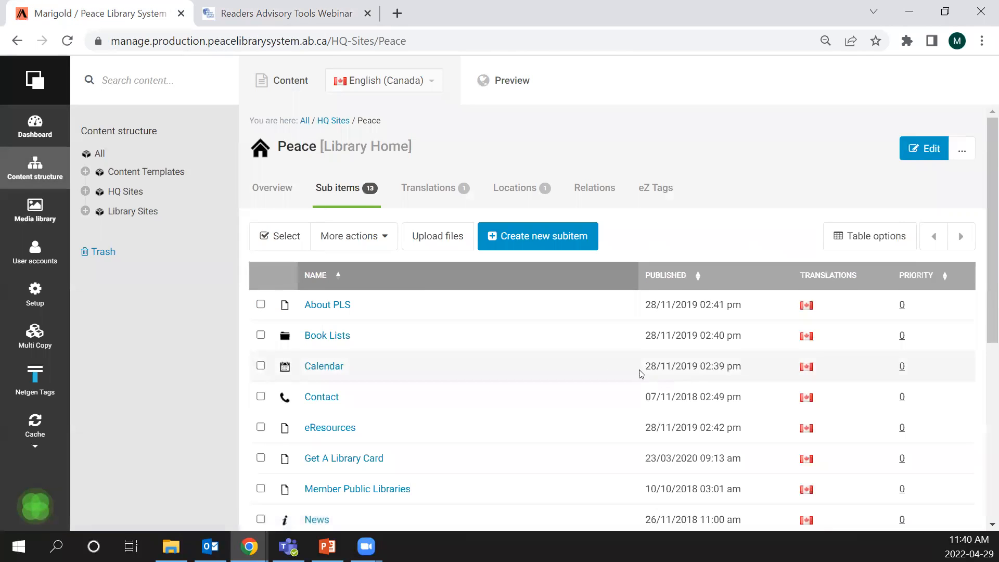
scroll(475, 326, "down", 2)
left_click(334, 287)
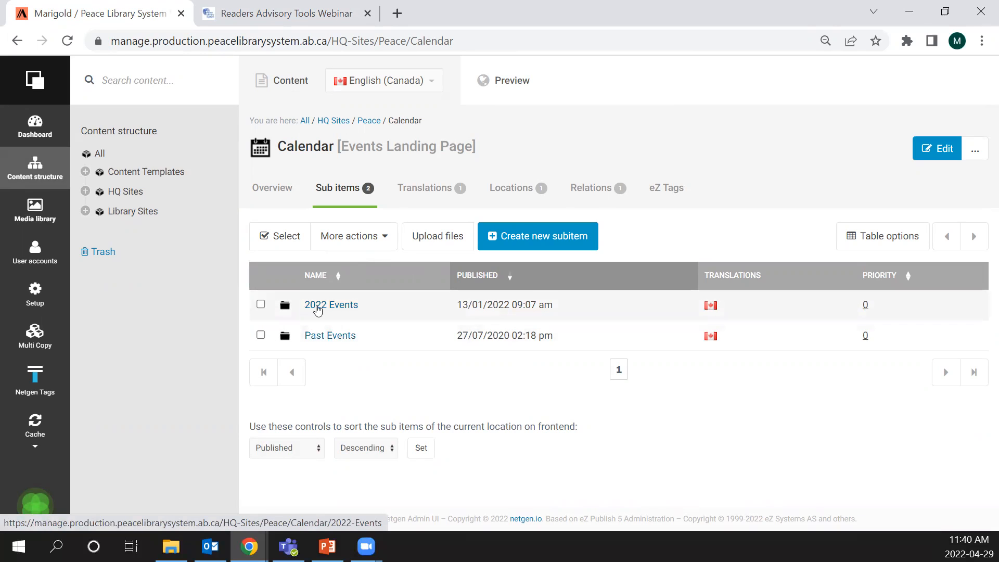
- Open the 2022 Events folder under Calendar and look through its list of events
left_click(335, 305)
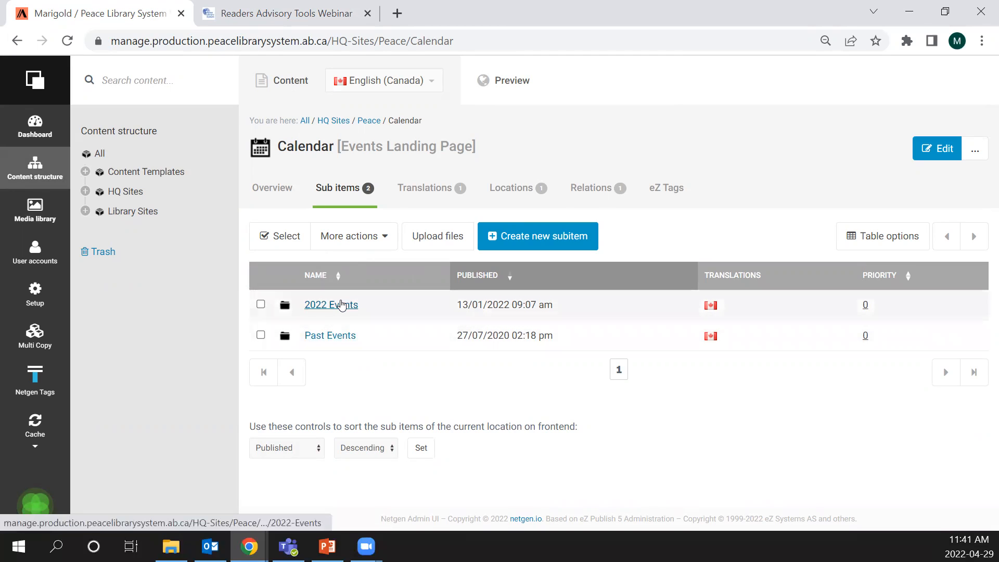
left_click(342, 305)
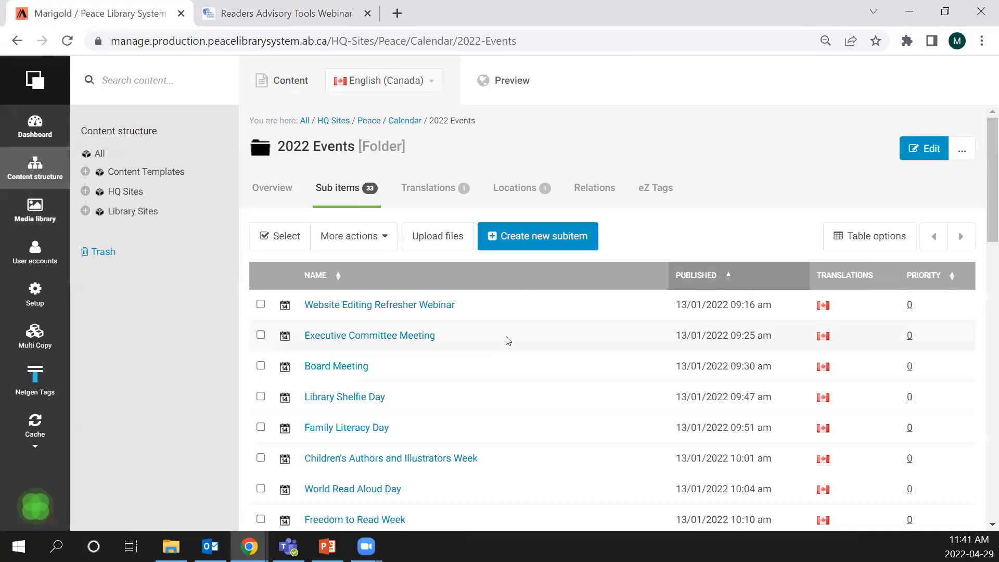
scroll(504, 341, "down", 5)
scroll(360, 311, "up", 3)
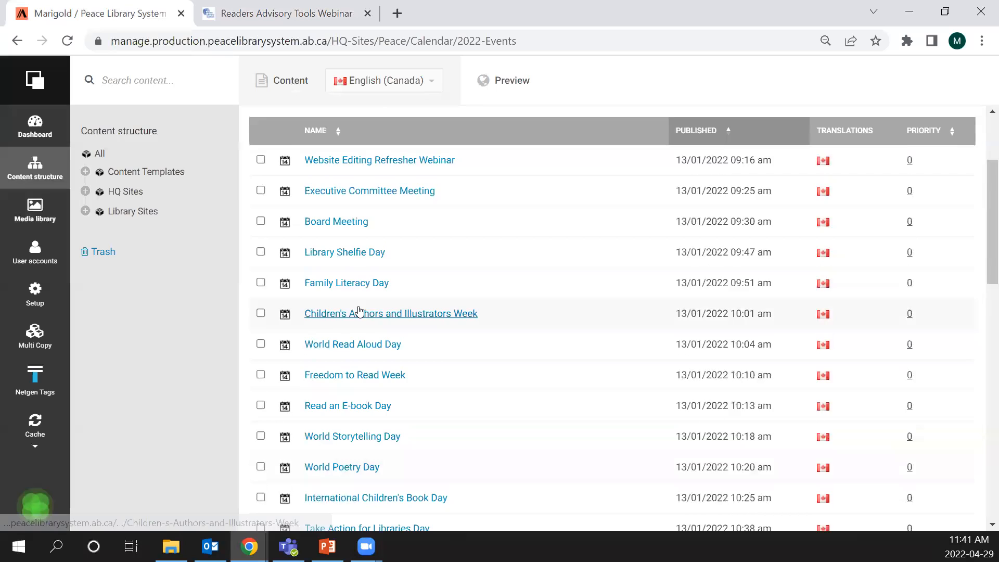
scroll(360, 310, "up", 3)
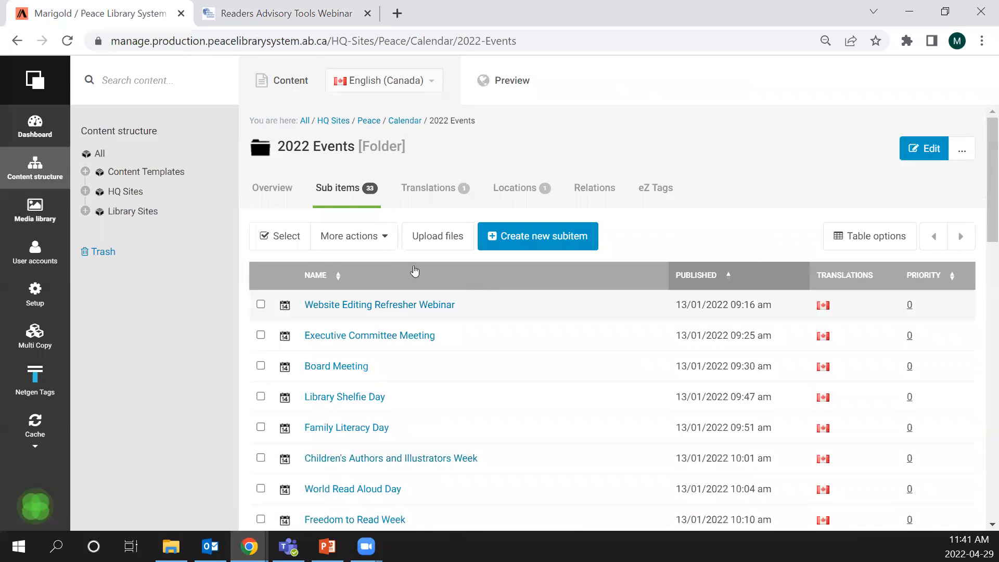
- Start a new Event in the 2022 Events folder and test the All day option in its date information, leaving it off
left_click(554, 238)
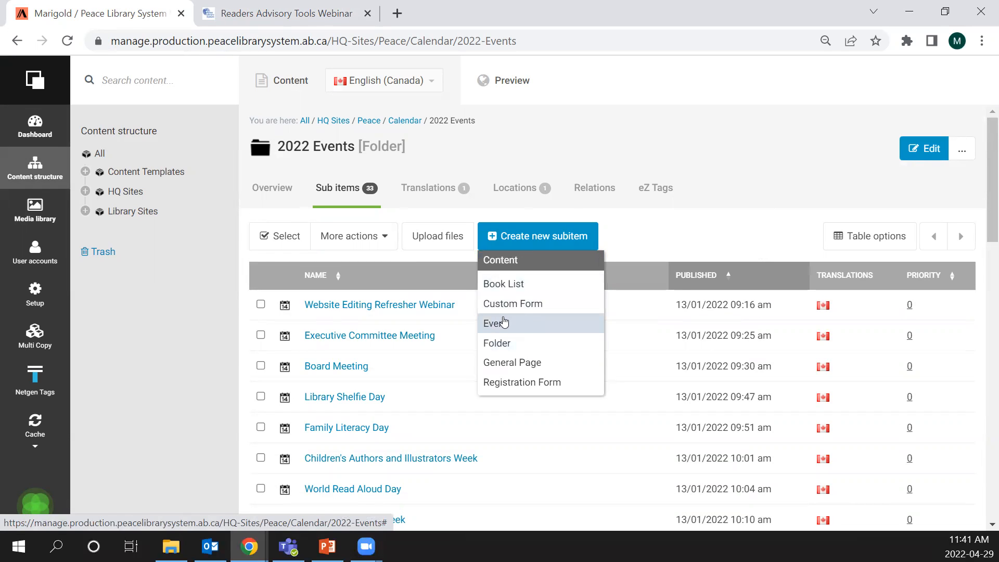
left_click(502, 322)
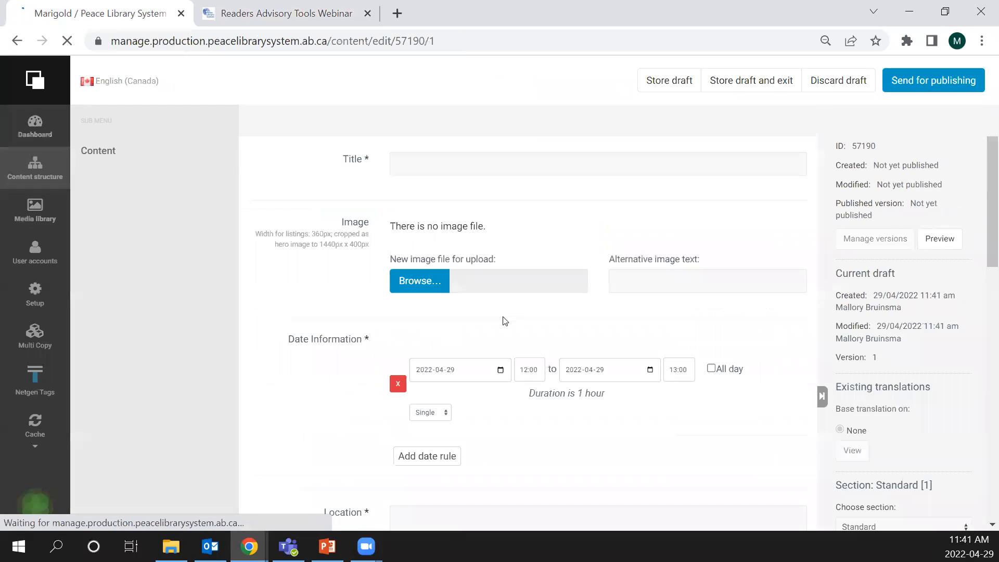
scroll(461, 167, "down", 1)
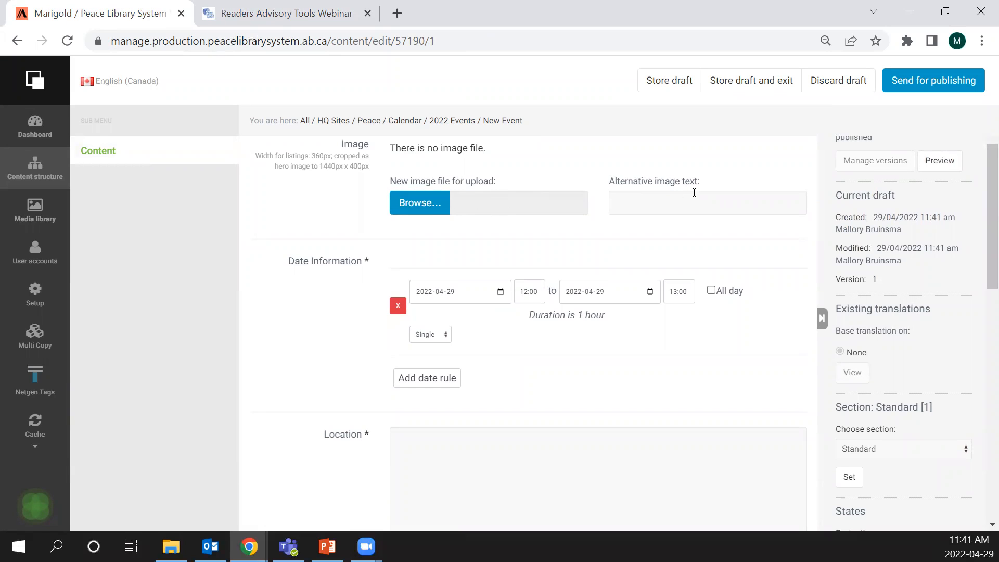
scroll(693, 193, "down", 2)
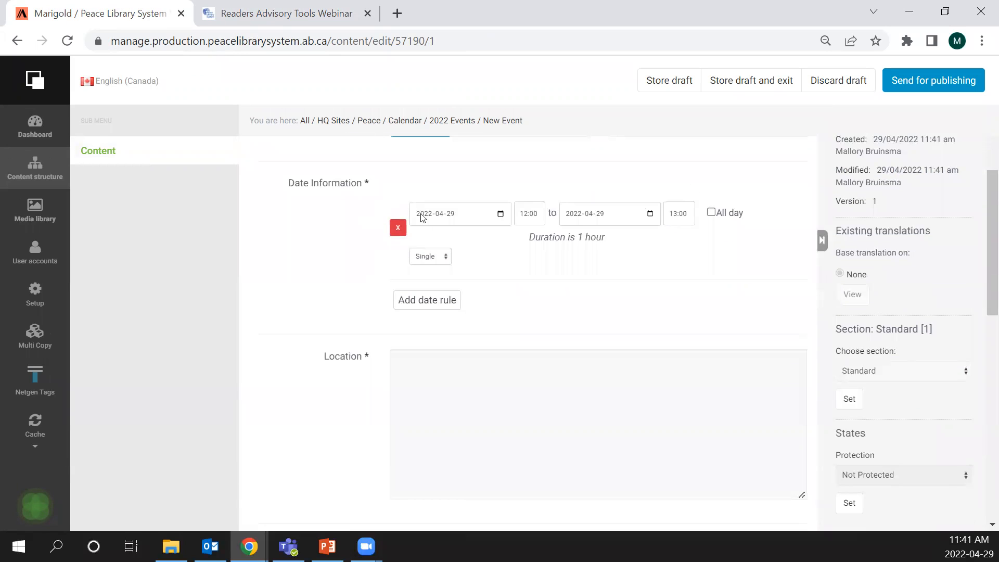
left_click(711, 213)
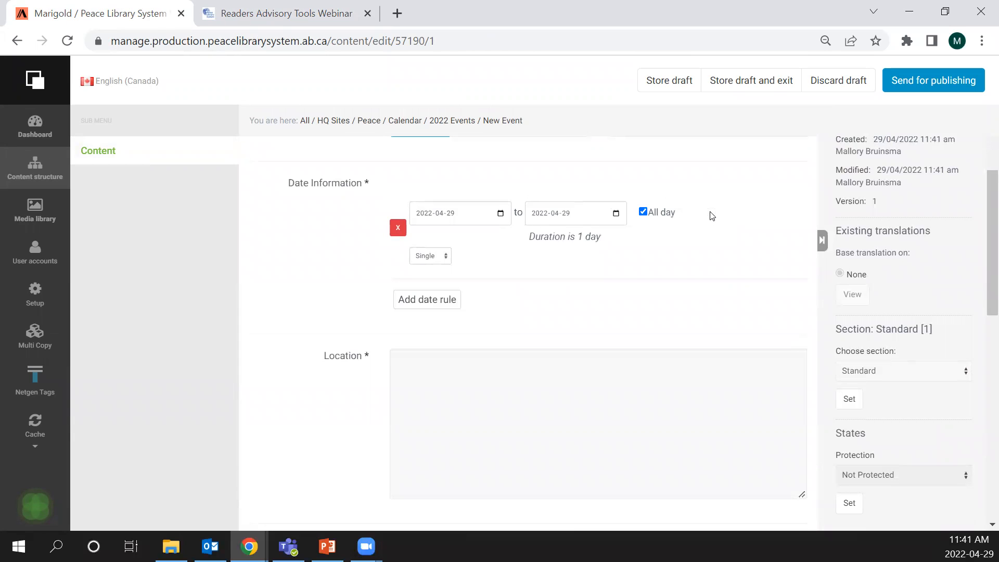
left_click(643, 212)
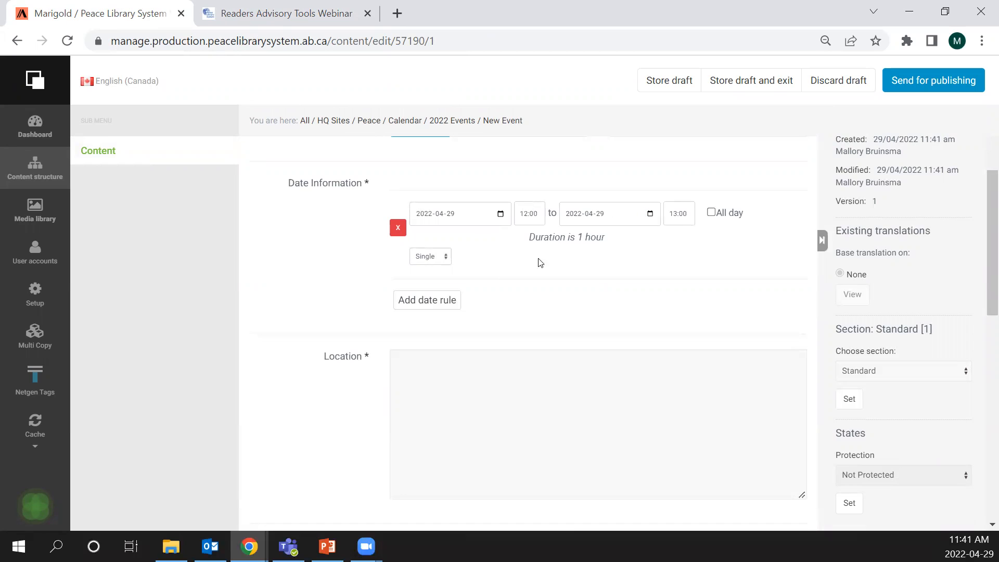
- Make the new event's date rule recurring every 1 week on Sunday, ending on a date, and add a second date rule
left_click(431, 257)
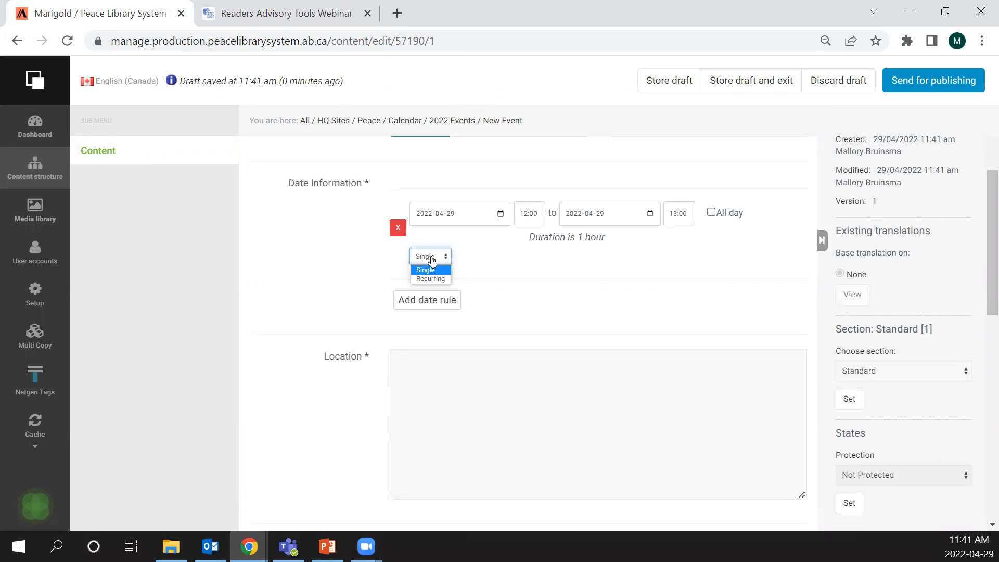
left_click(431, 279)
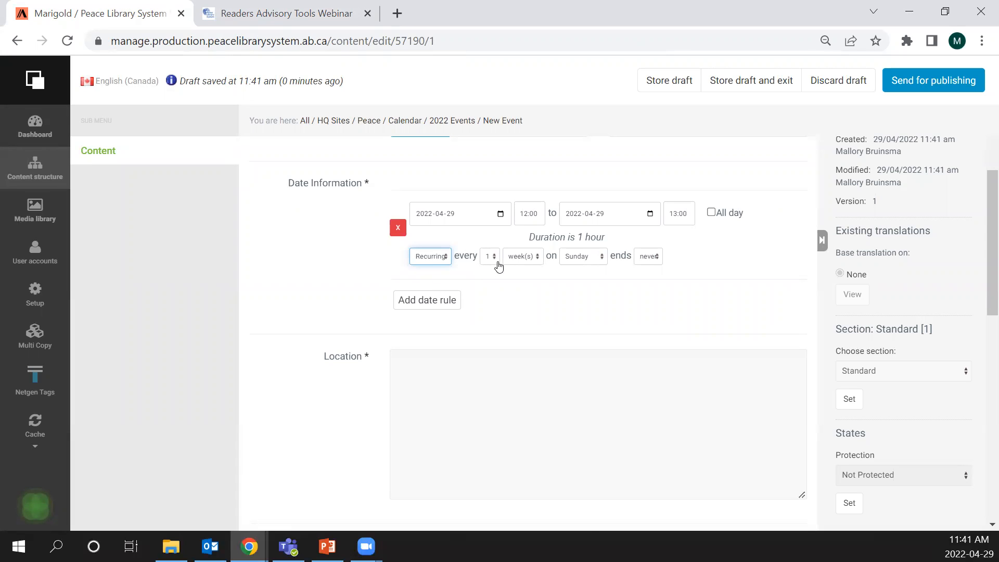
left_click(498, 266)
left_click(495, 270)
left_click(578, 259)
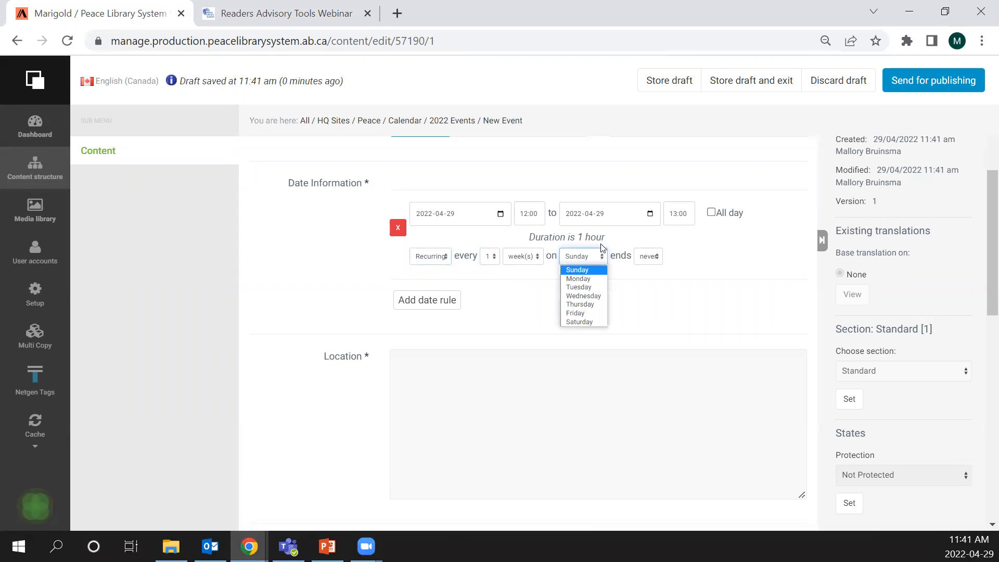
left_click(598, 266)
left_click(657, 263)
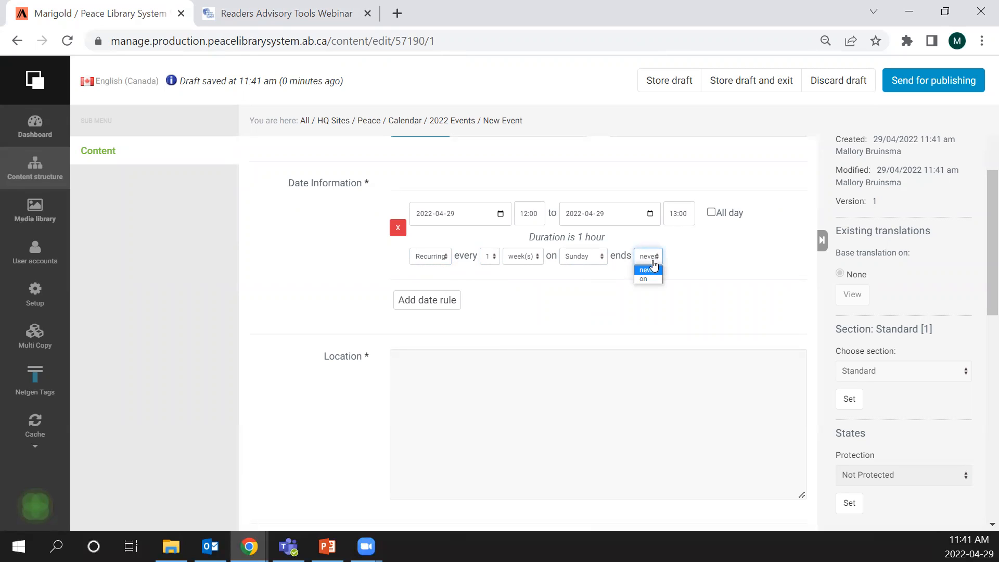
left_click(650, 279)
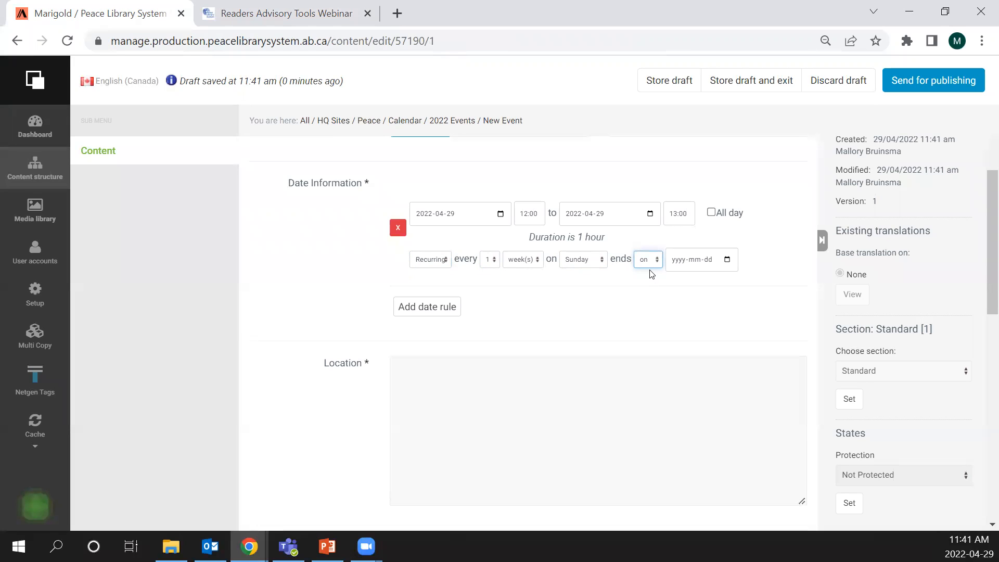
scroll(572, 260, "down", 1)
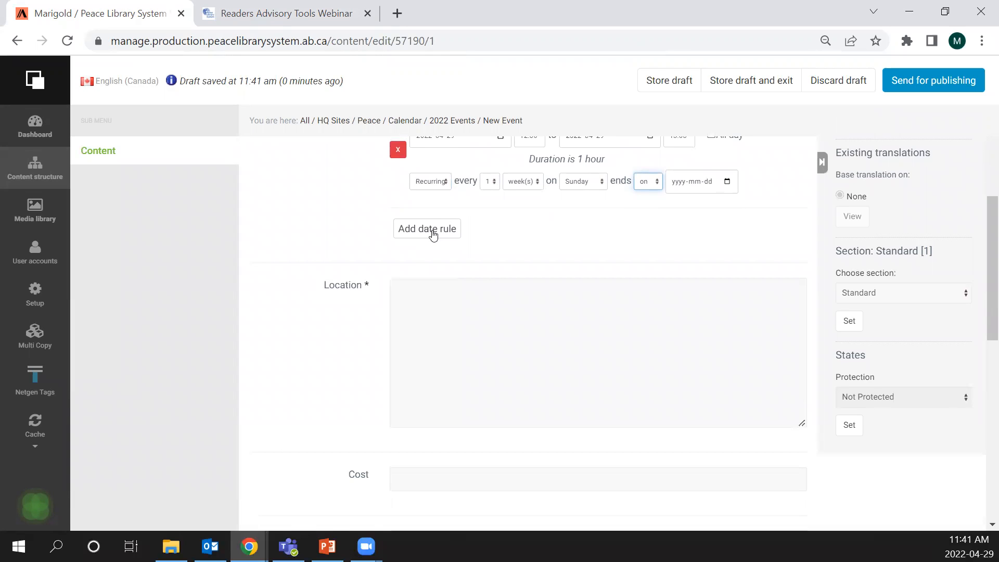
left_click(433, 229)
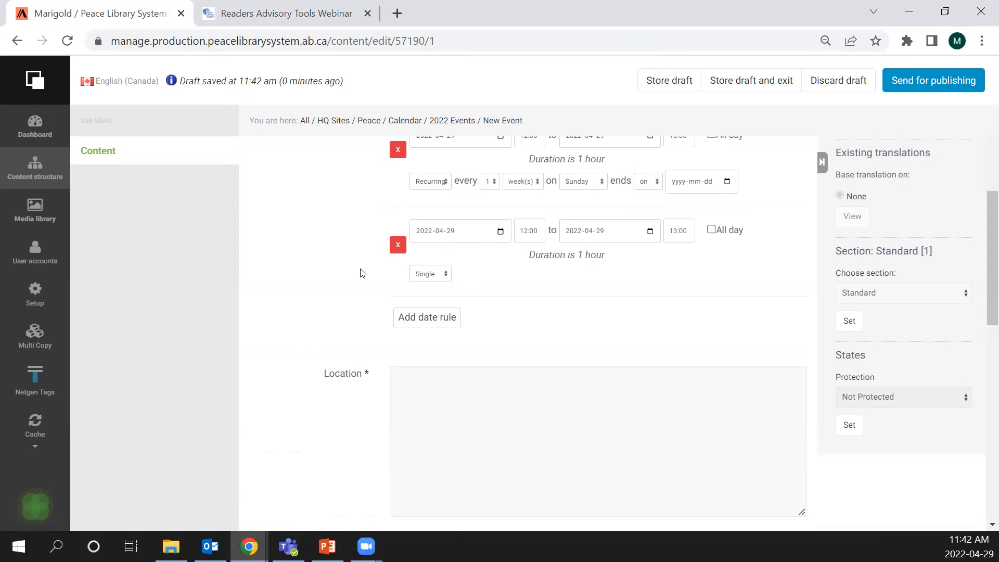
- Review the event form's location, cost, short description and description fields, and the available category options
scroll(359, 270, "down", 1)
scroll(364, 271, "down", 1)
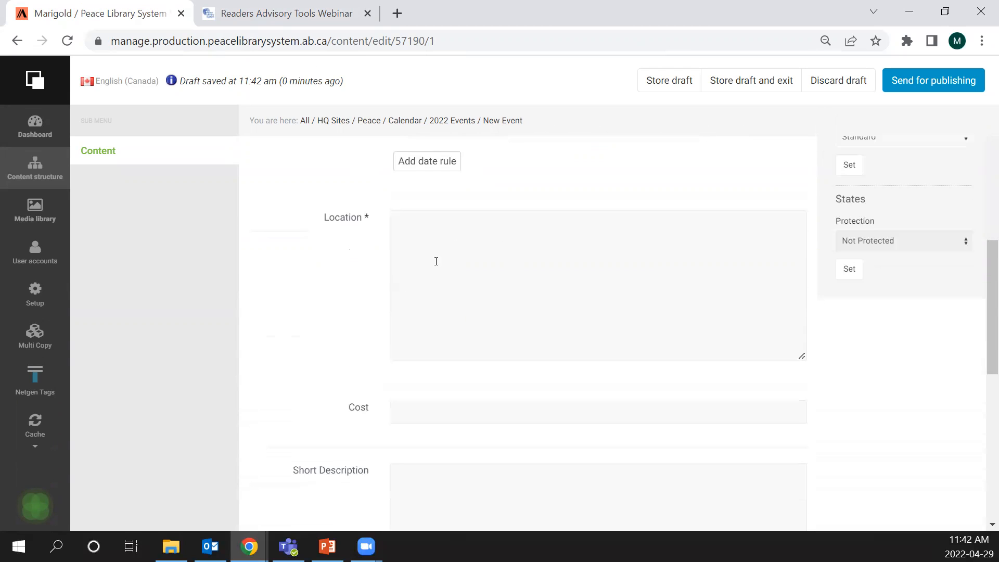
scroll(435, 261, "down", 3)
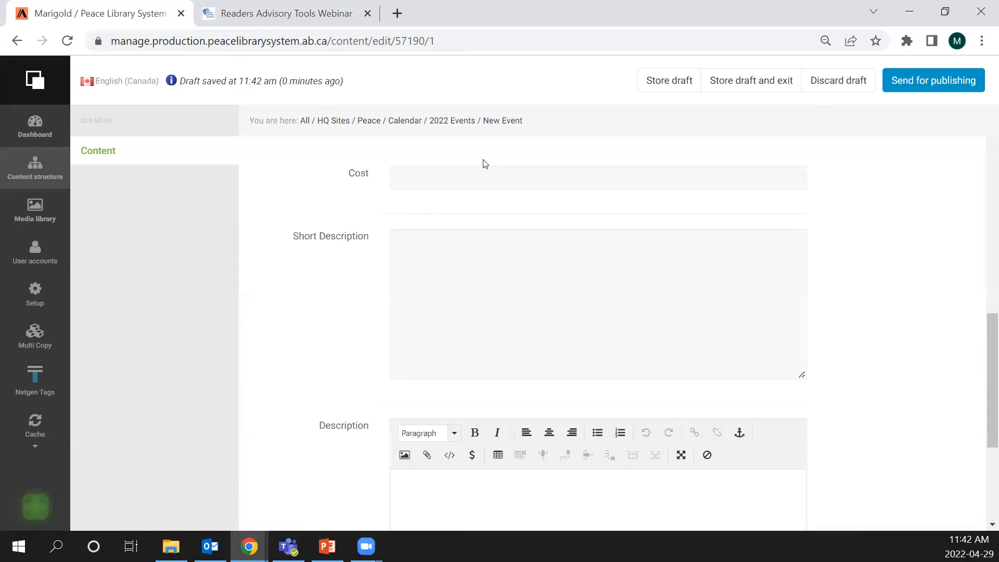
scroll(446, 296, "down", 3)
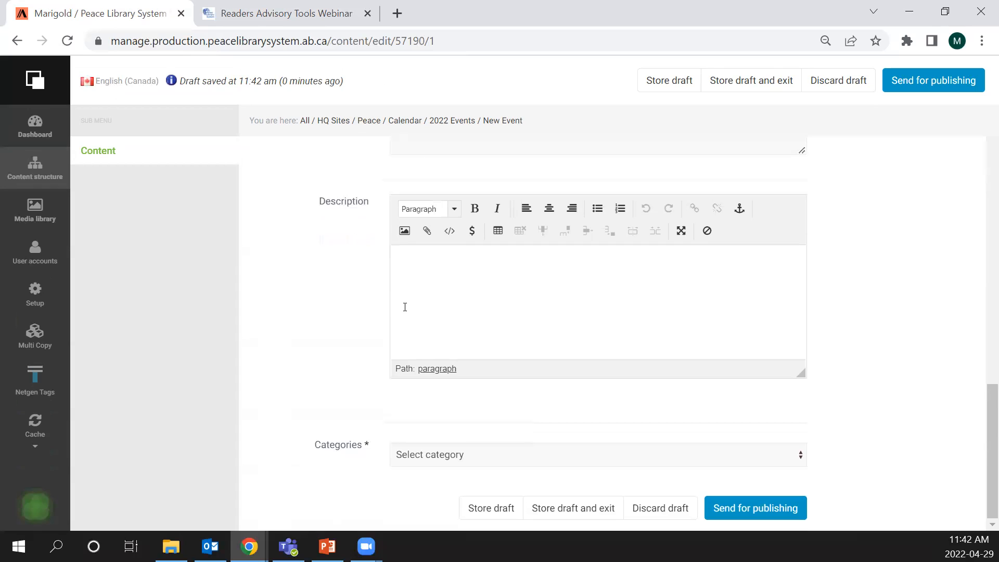
left_click(455, 455)
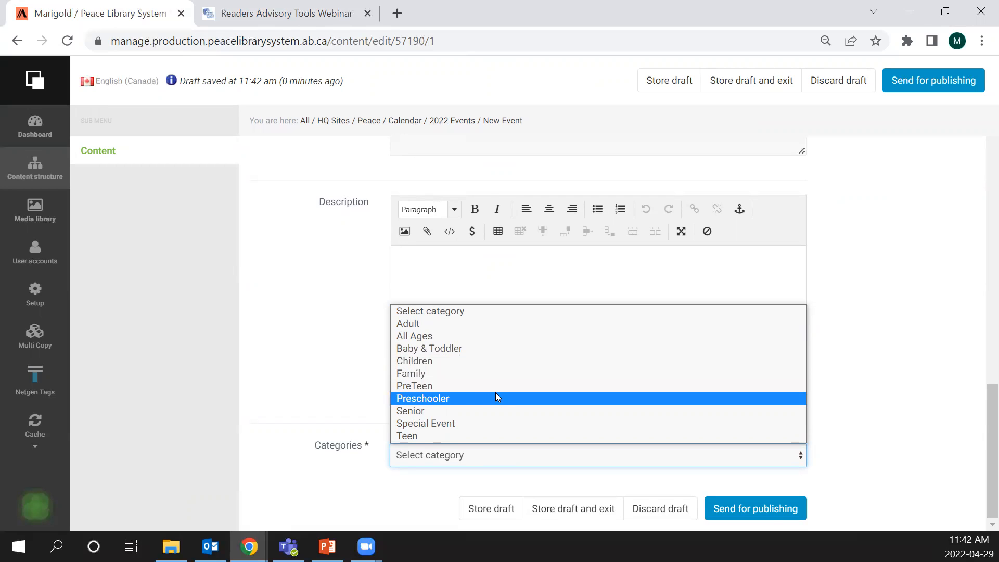
left_click(280, 334)
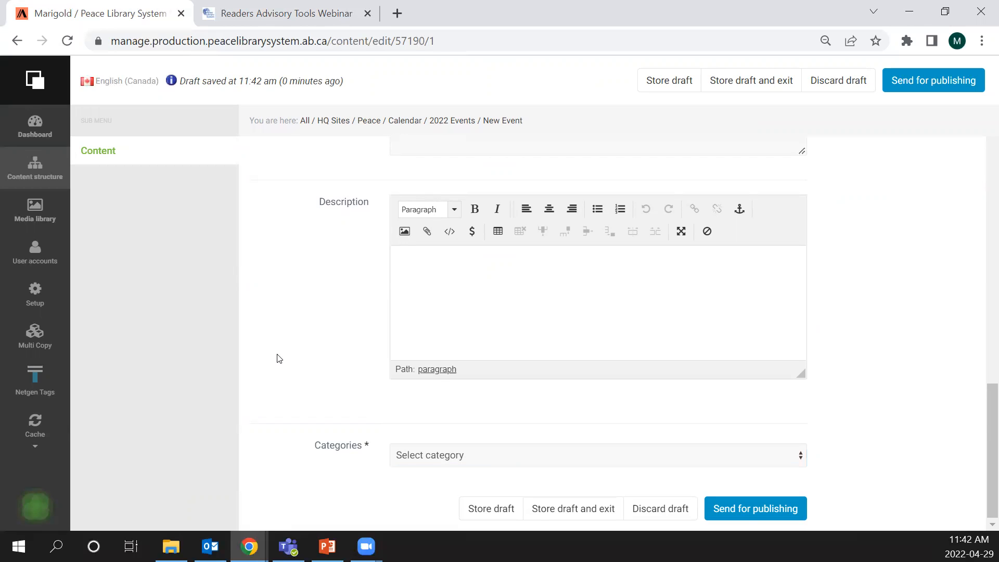
- Discard the draft of the new event and return to the 2022 Events folder
scroll(407, 348, "up", 10)
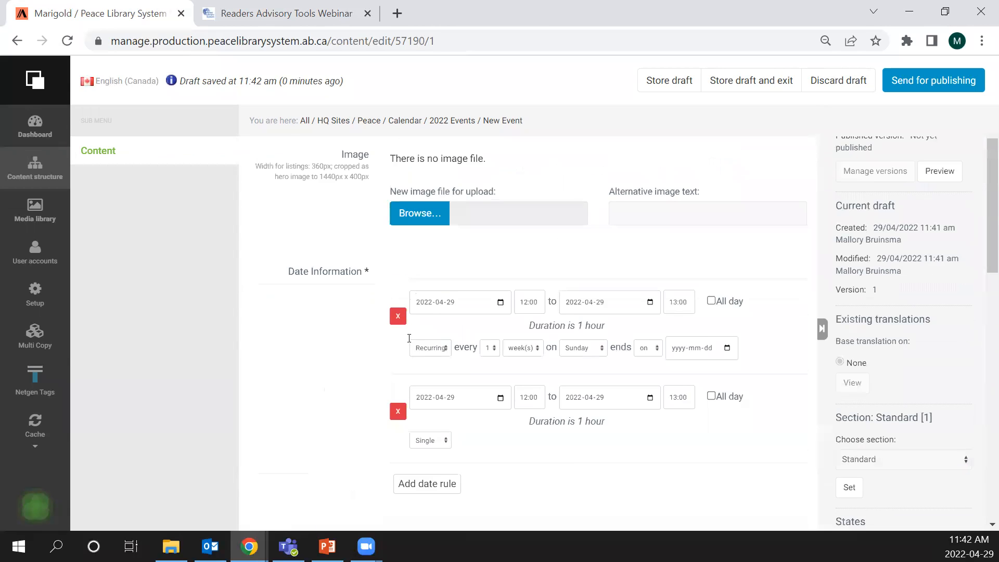
left_click(838, 81)
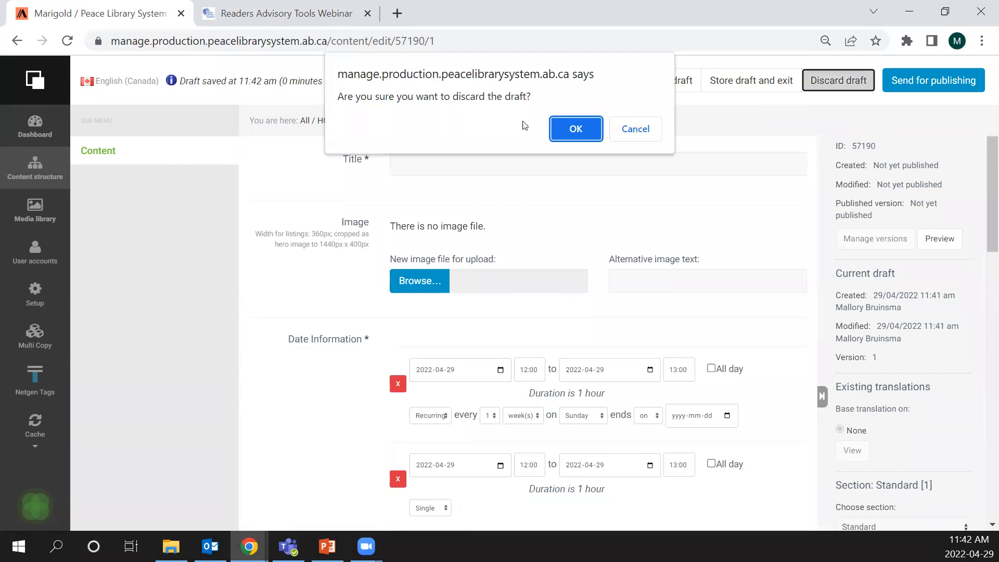
left_click(575, 129)
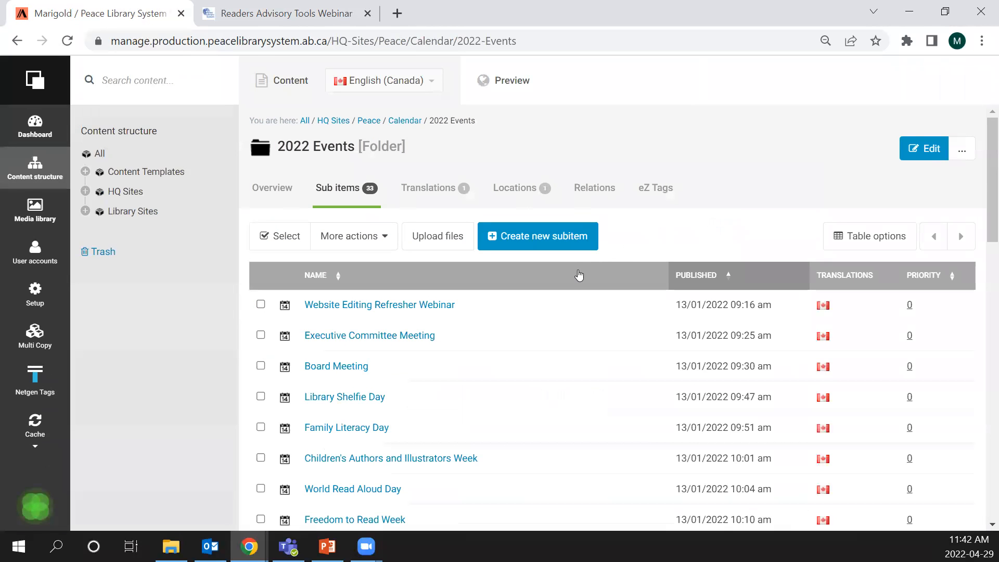
- Look through the 2022 Events list and open the Executive Committee Meeting event
scroll(644, 311, "down", 3)
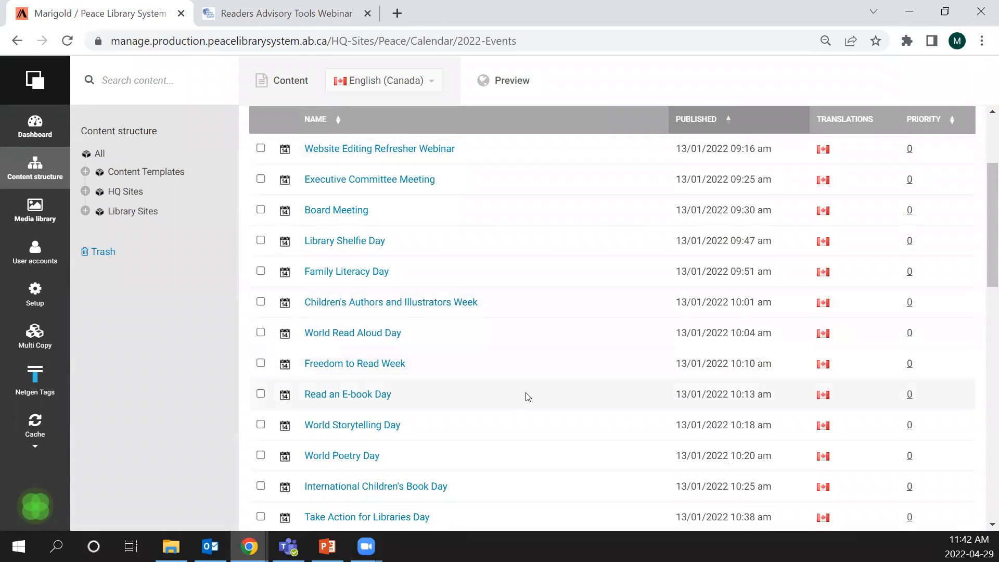
scroll(527, 397, "down", 3)
scroll(527, 397, "up", 3)
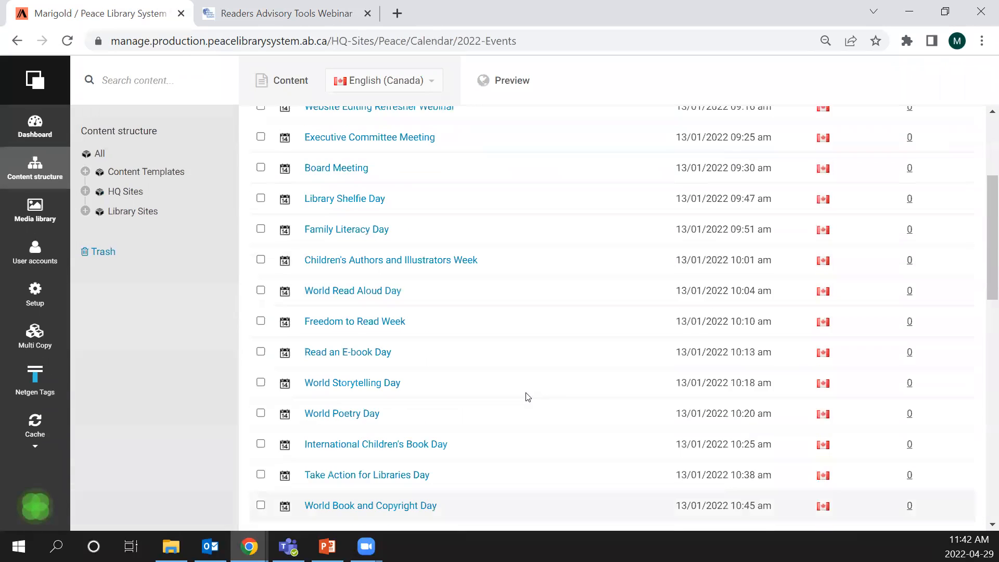
left_click(351, 182)
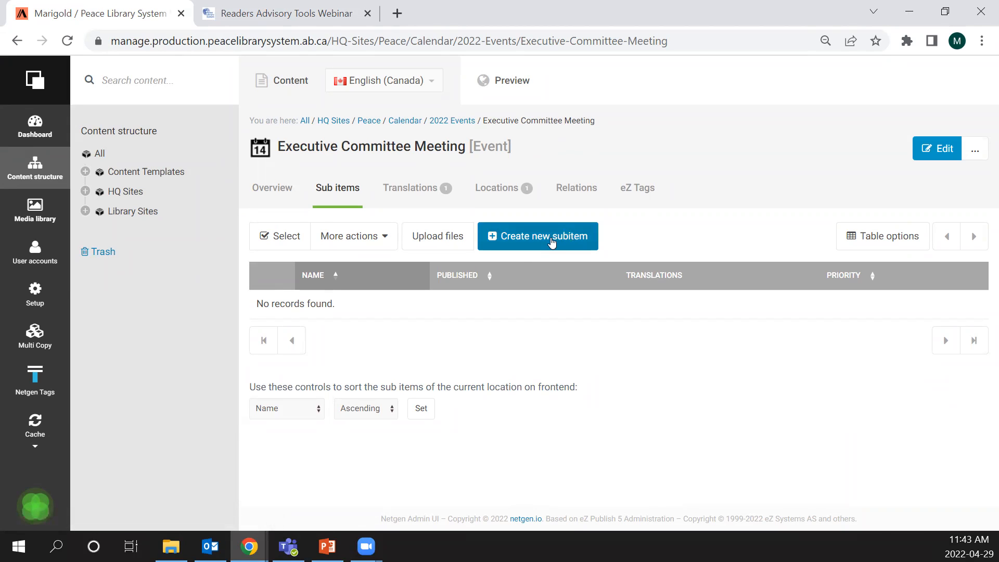
left_click(525, 237)
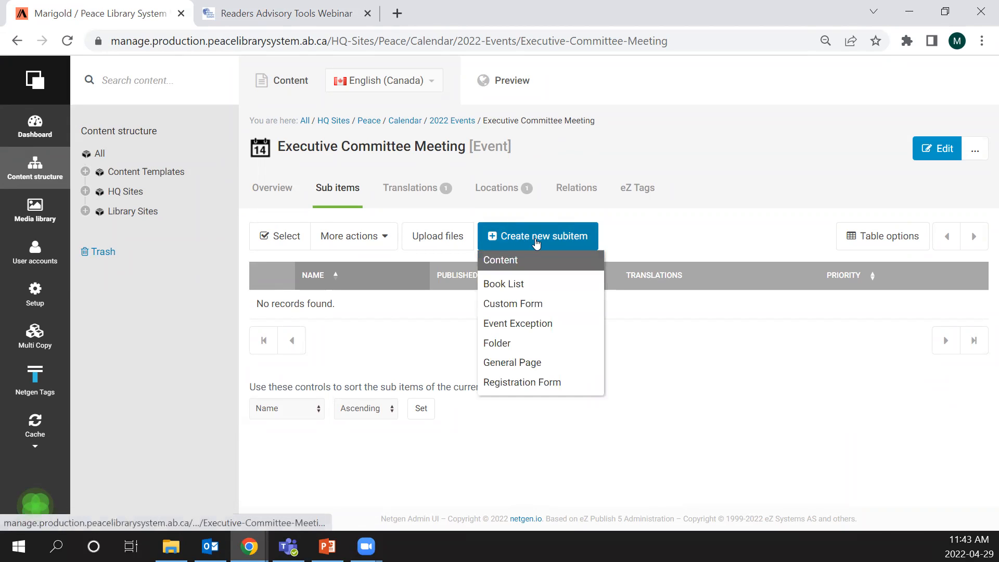
left_click(542, 327)
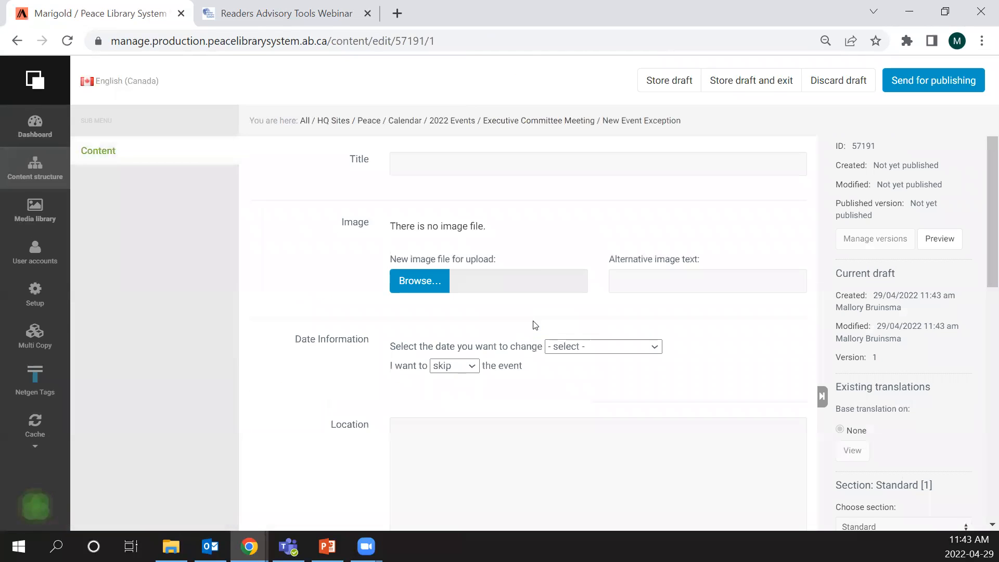
scroll(424, 172, "down", 3)
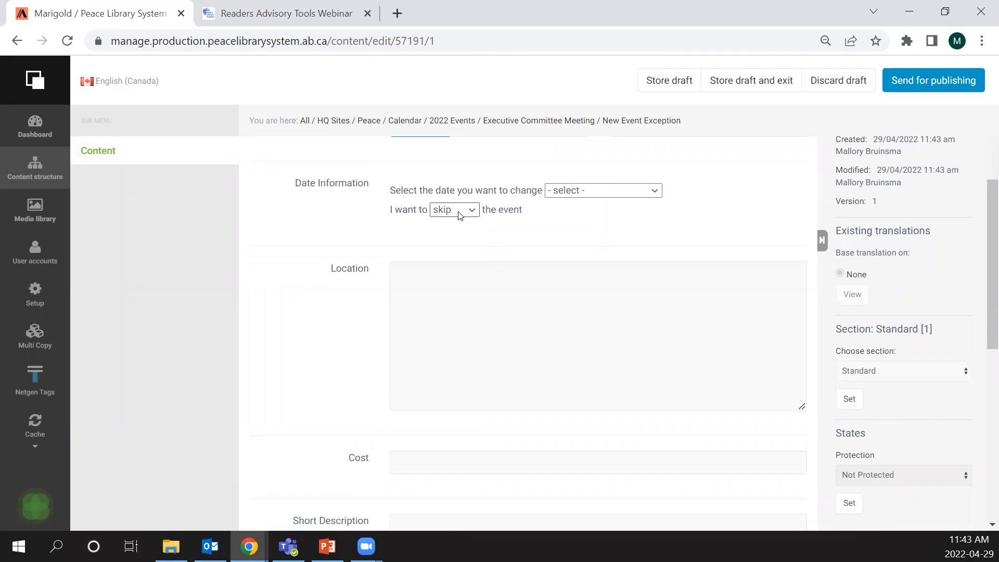
left_click(623, 194)
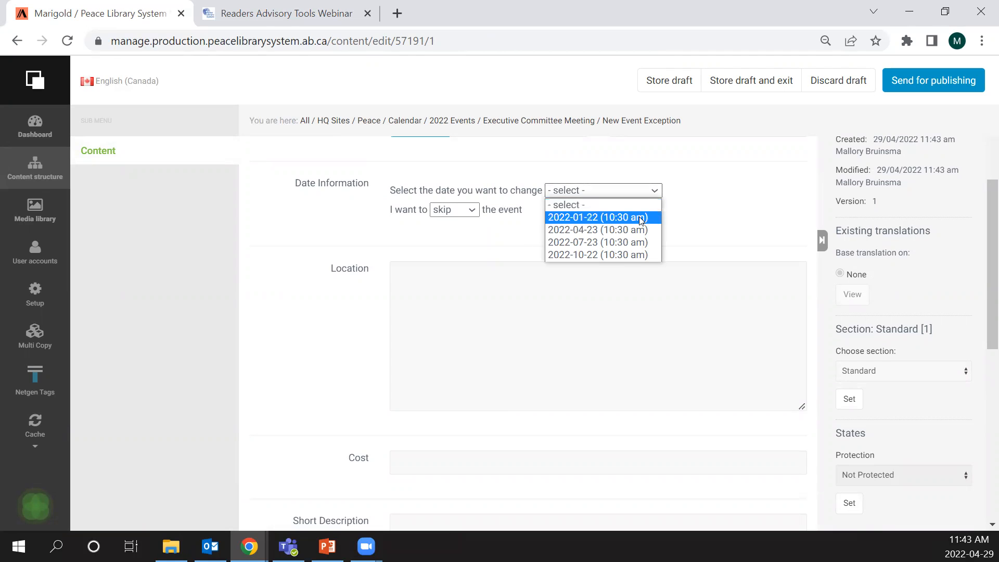
left_click(643, 243)
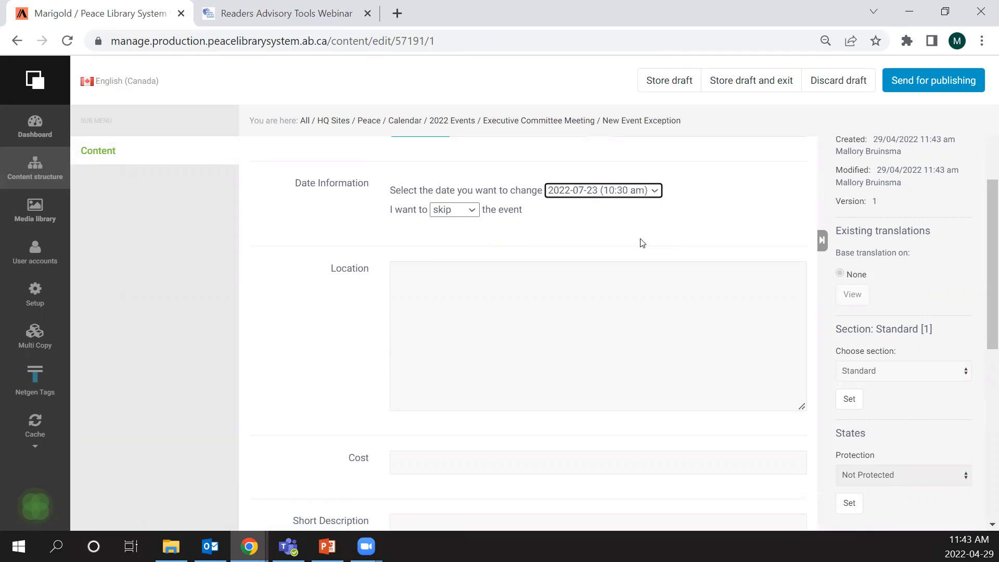
left_click(468, 210)
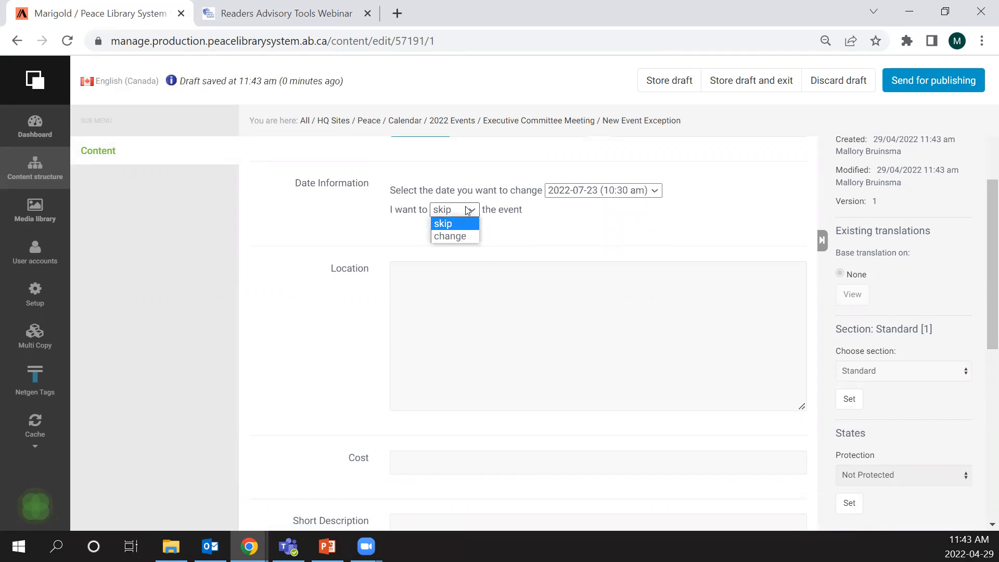
left_click(468, 210)
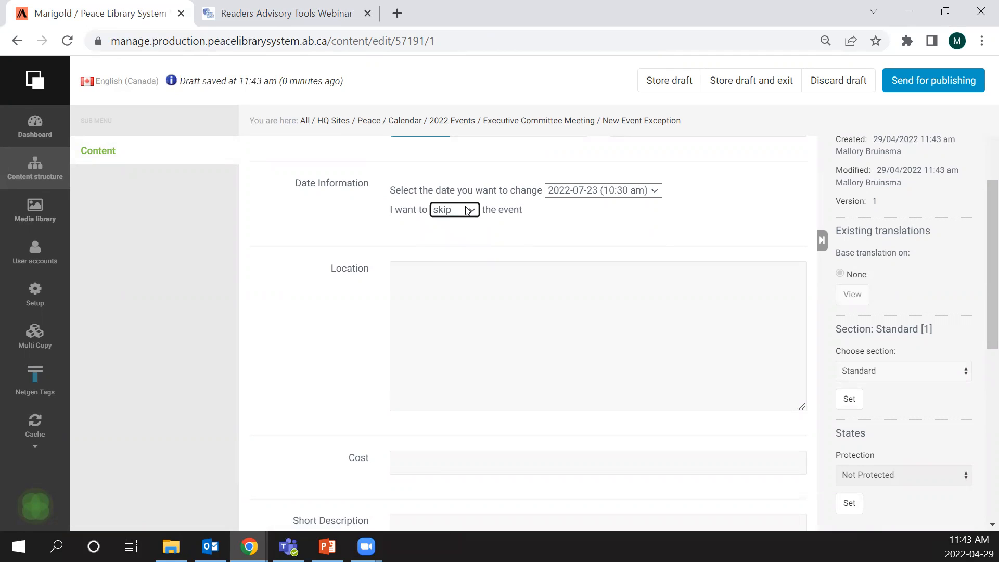
left_click(468, 209)
left_click(470, 234)
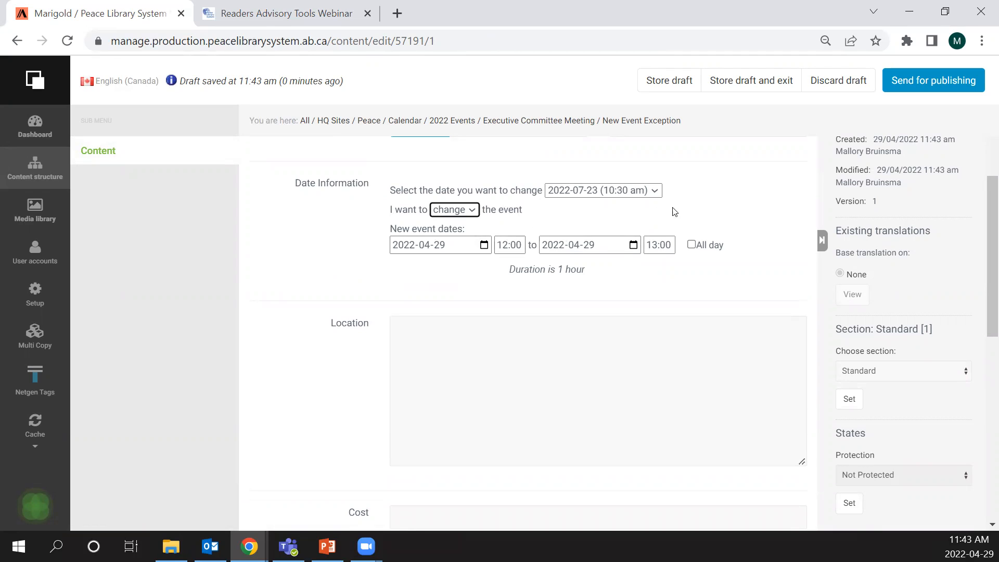
- Look over the remaining Event Exception fields and discard the draft
scroll(688, 215, "down", 5)
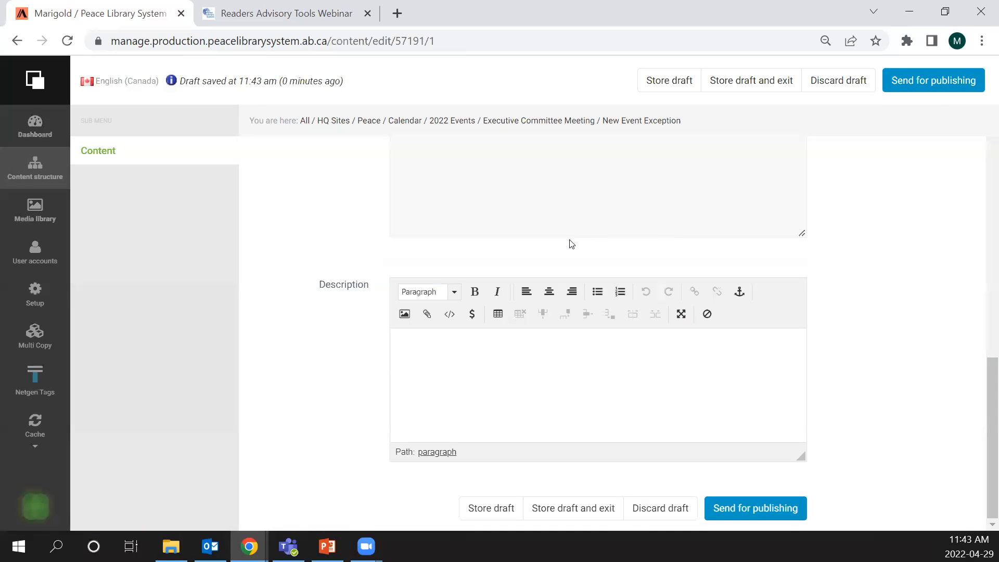
scroll(569, 242, "up", 6)
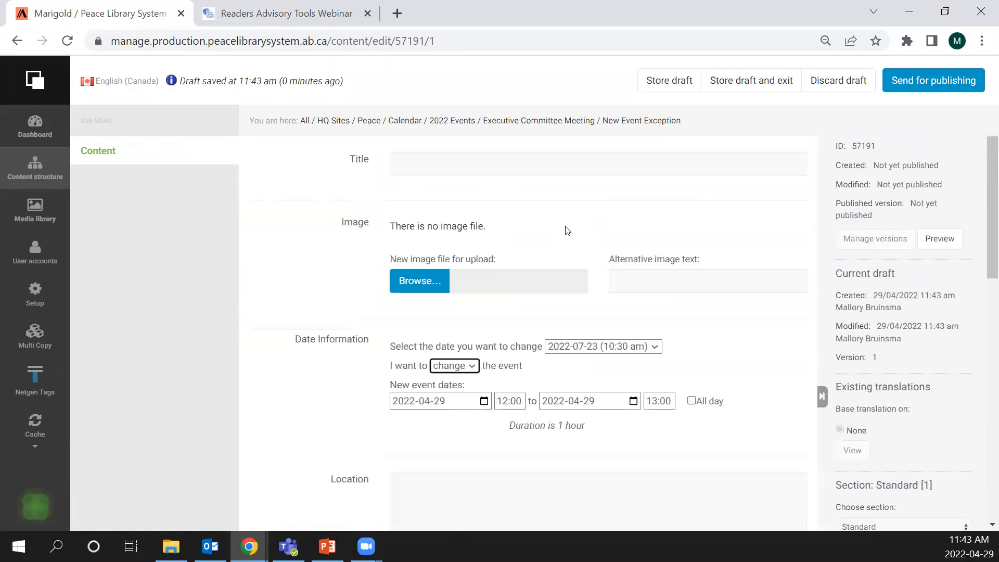
left_click(844, 88)
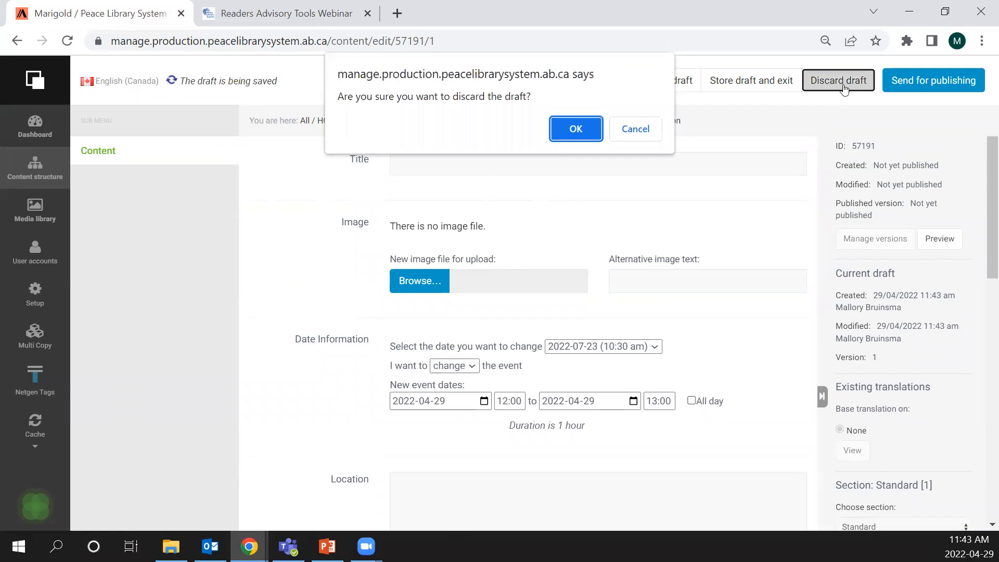
left_click(588, 126)
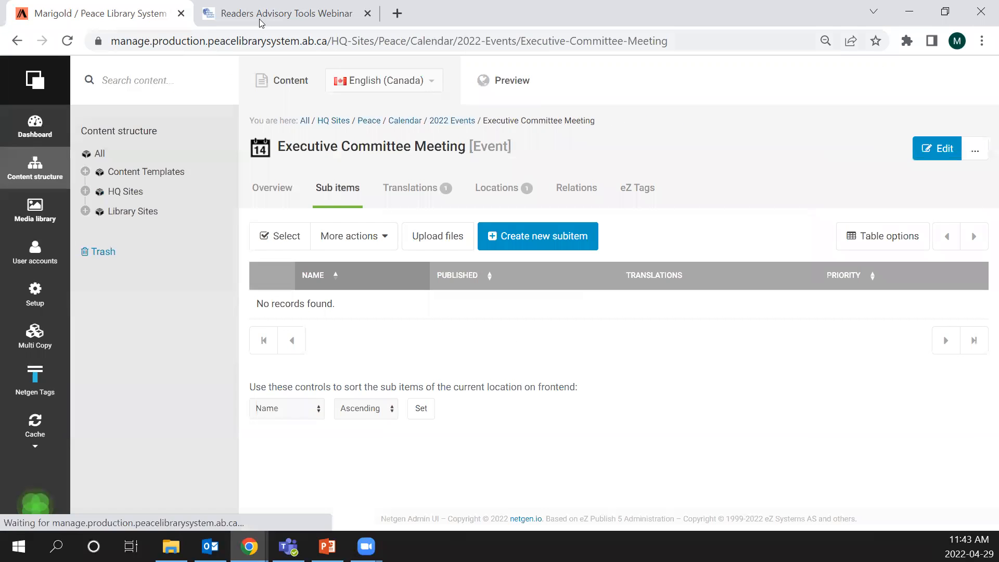
- Switch to the public Peace Library System site, open its Calendar page and review the April 2022 month view and event filter
left_click(270, 9)
scroll(133, 87, "up", 10)
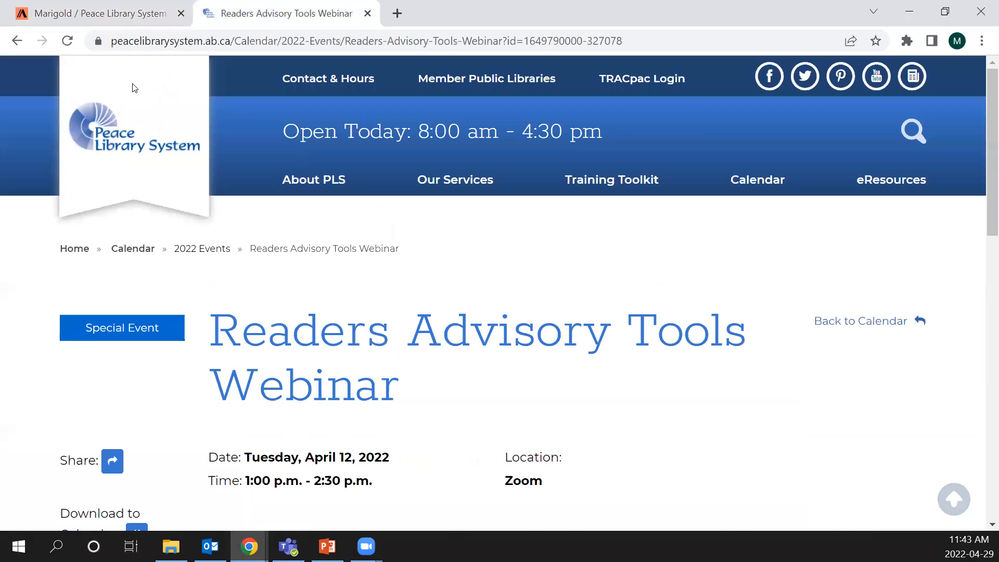
left_click(760, 182)
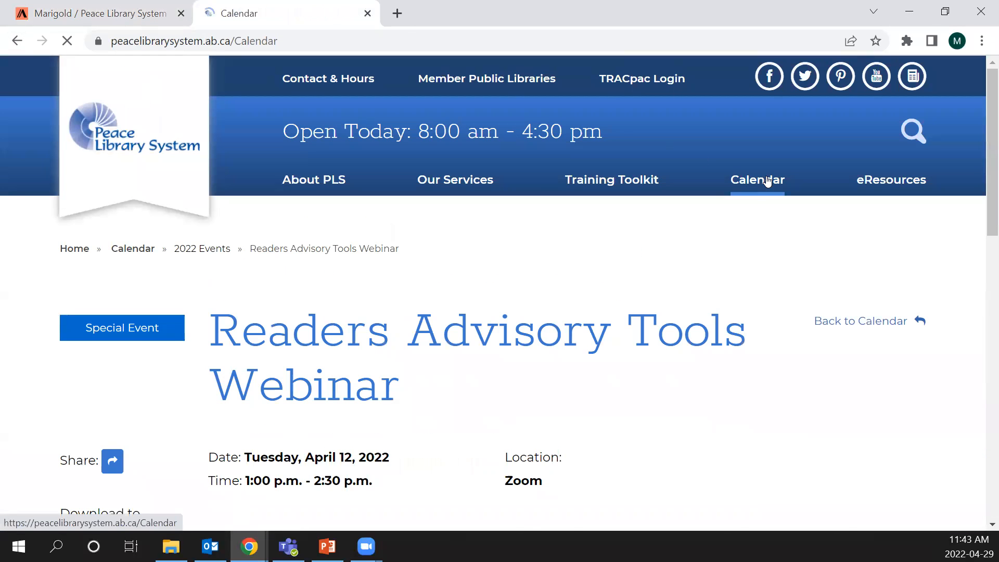
scroll(662, 249, "down", 9)
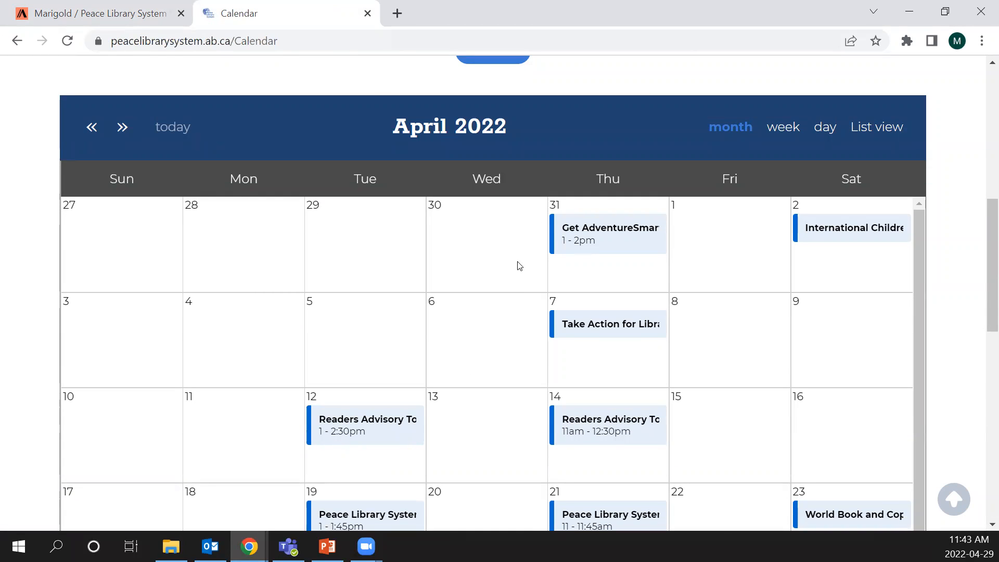
scroll(589, 248, "up", 6)
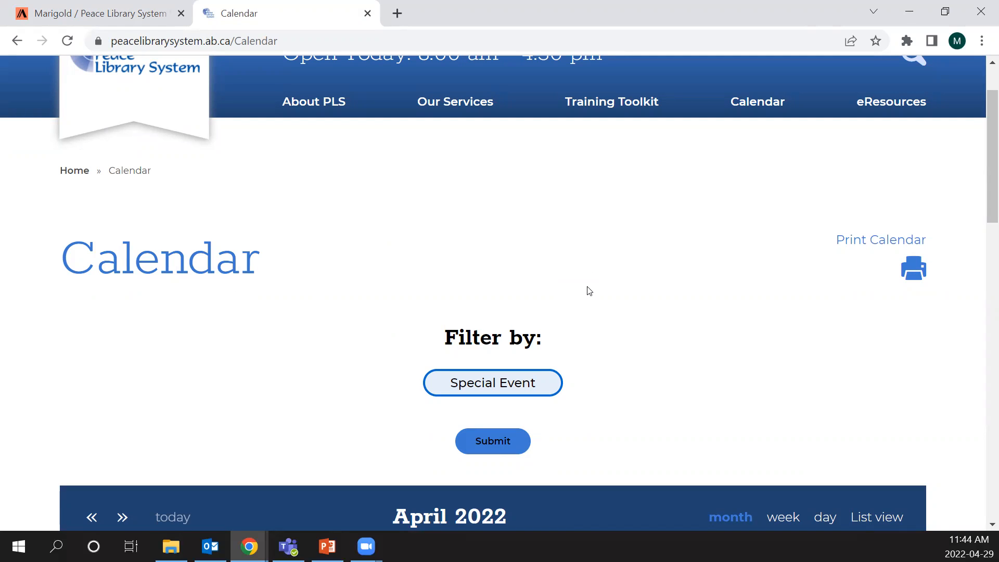
scroll(591, 274, "up", 2)
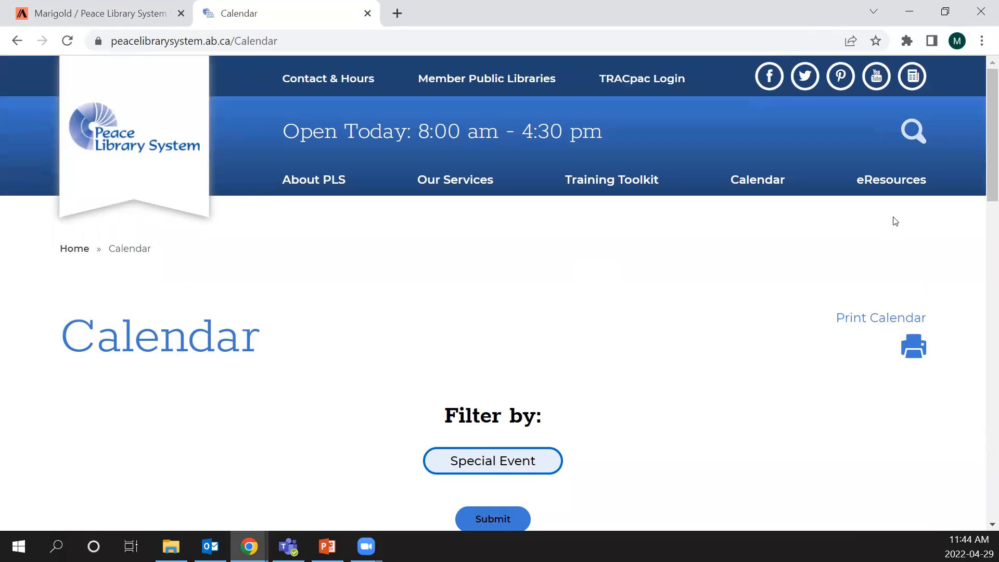
- Open the eResources page on the public site and look through its filters and resource listings
left_click(905, 178)
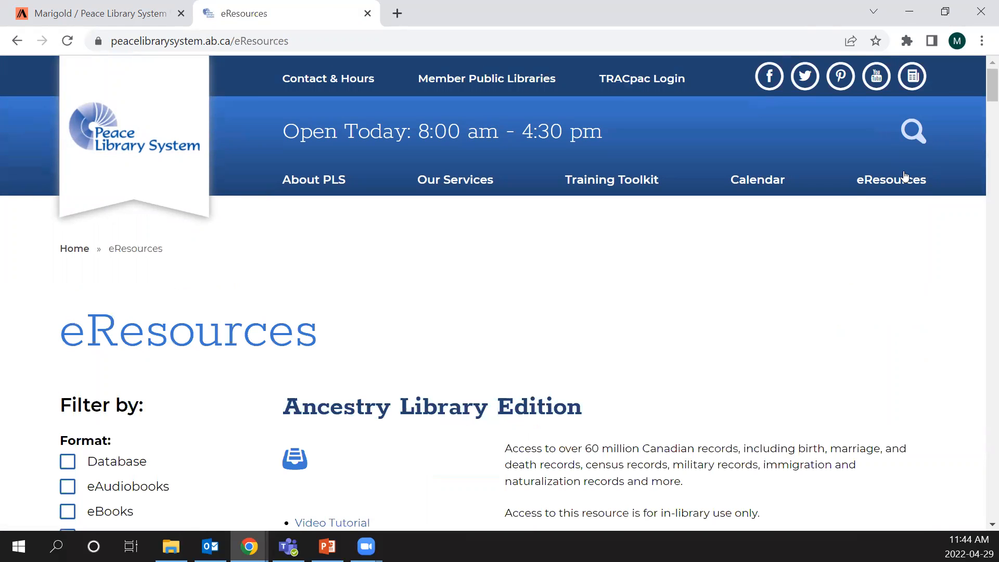
scroll(368, 245, "down", 5)
scroll(453, 459, "up", 5)
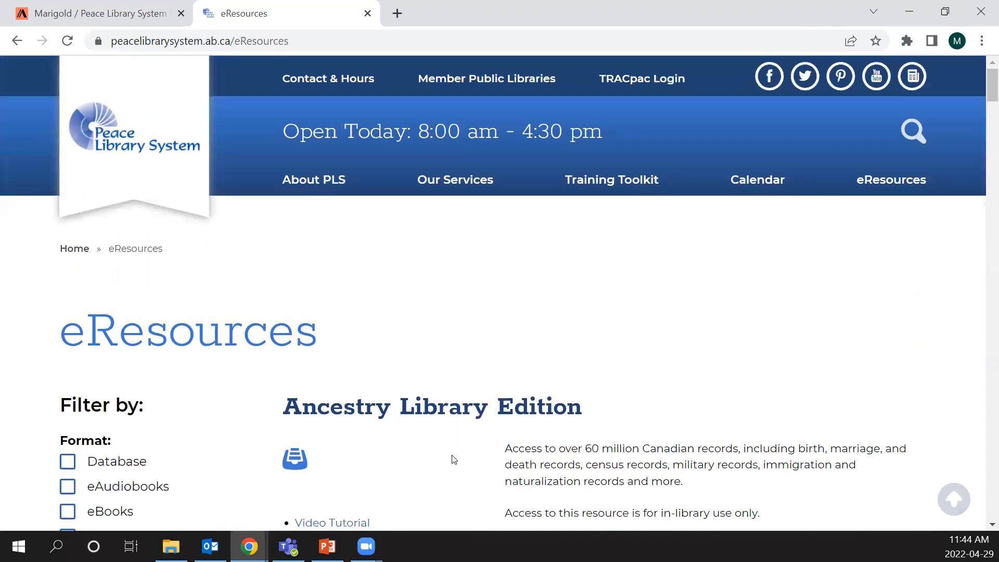